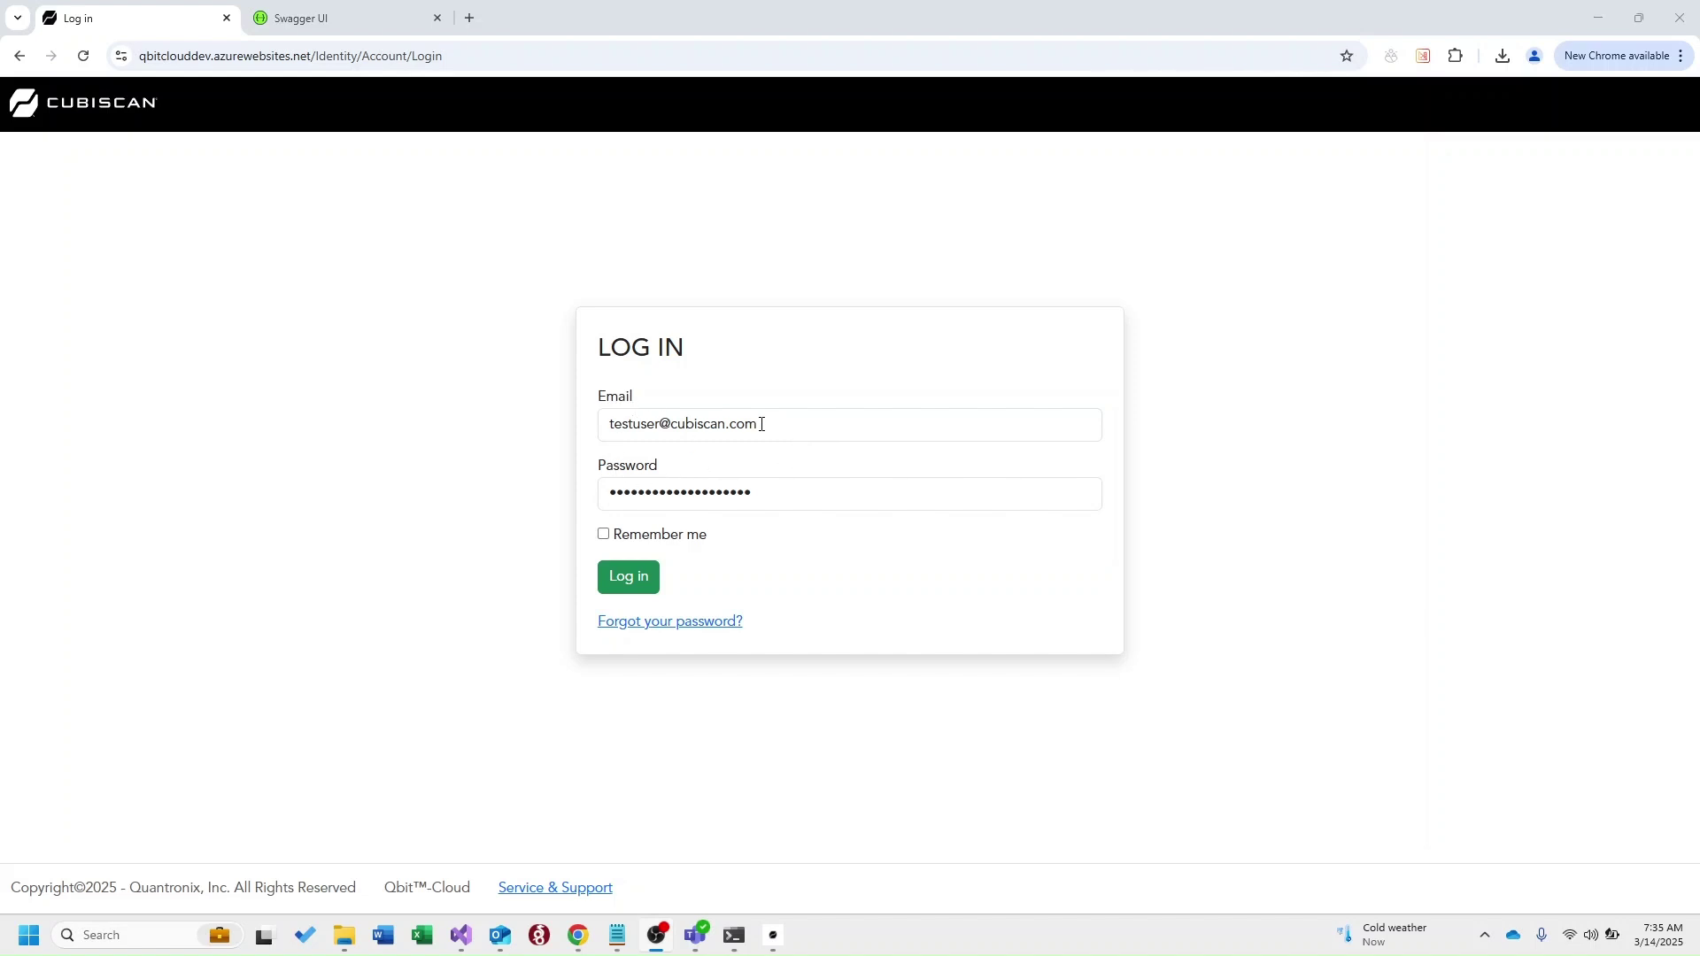
# Sign in to Qbit Cloud with the test account's email and password
pyautogui.click(631, 588)
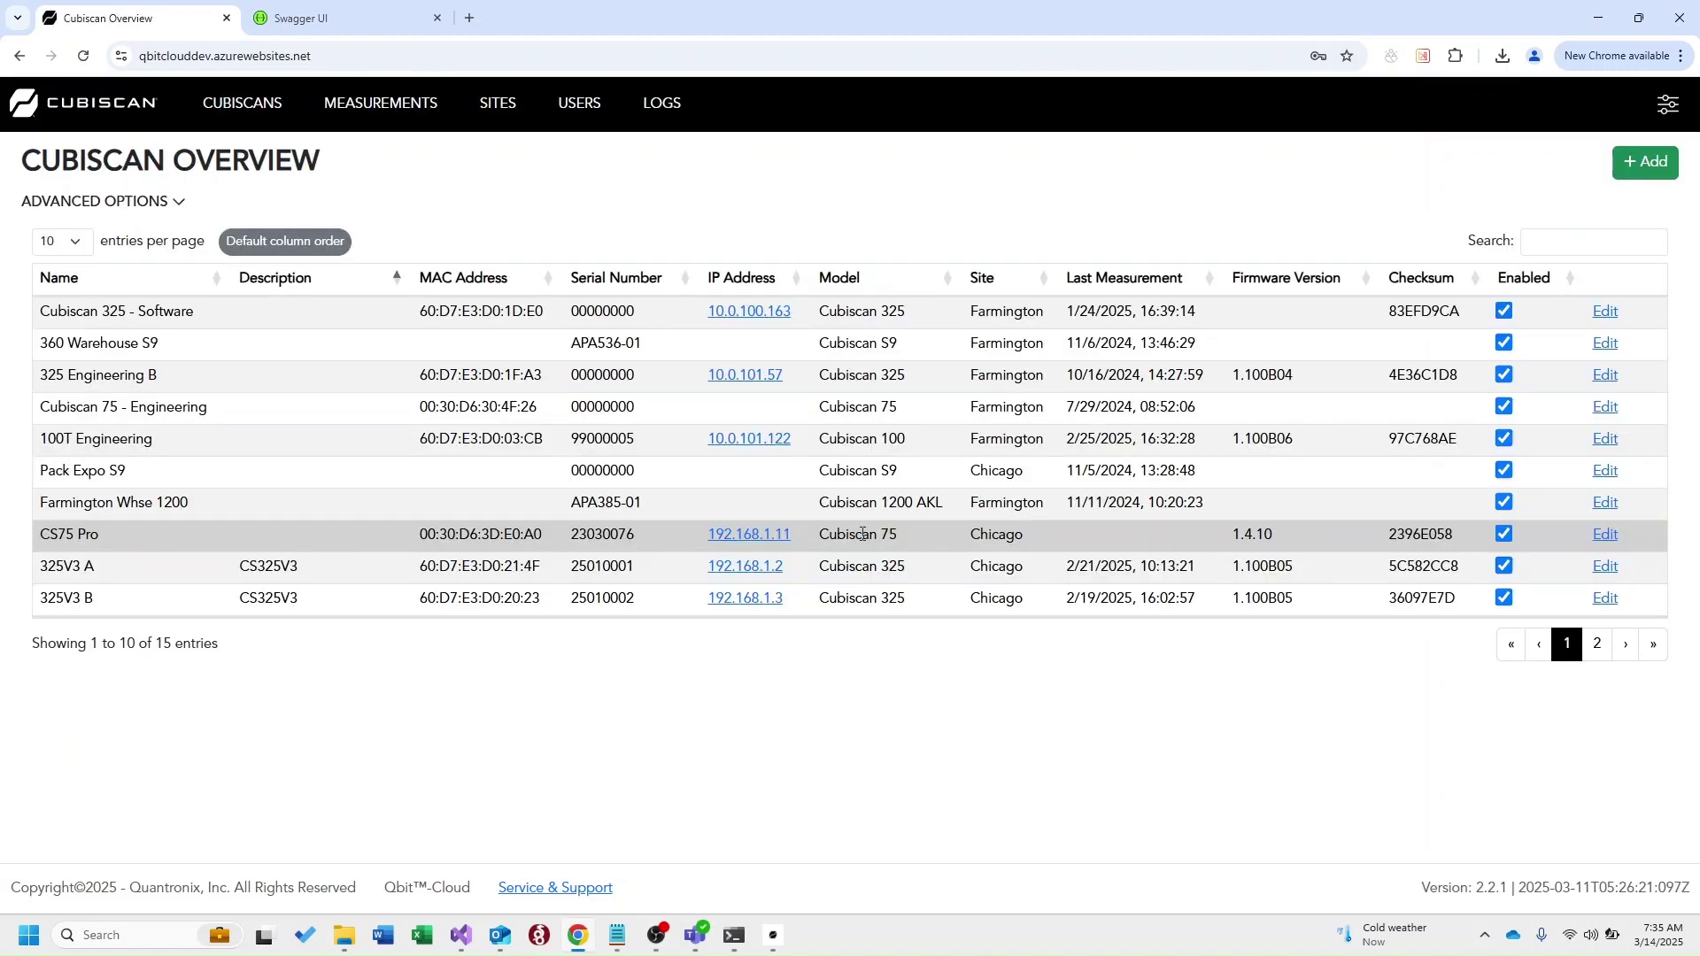
# In User Management, start a new user with the User role, then cancel without saving
pyautogui.click(589, 106)
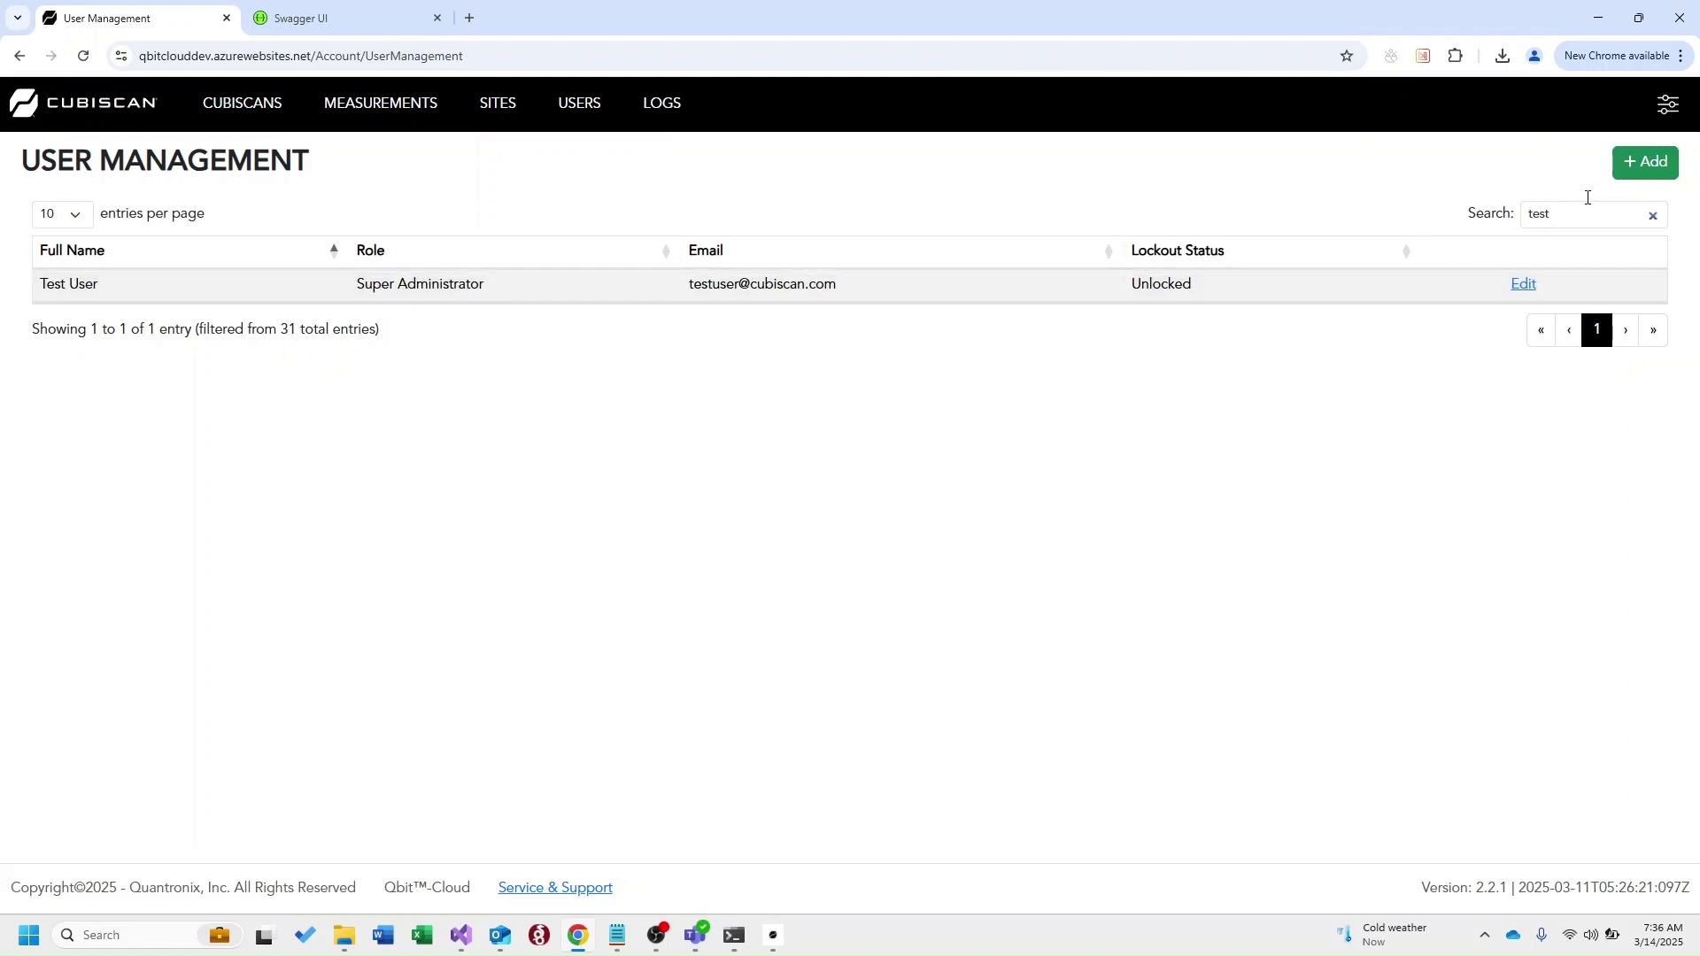
pyautogui.click(1646, 166)
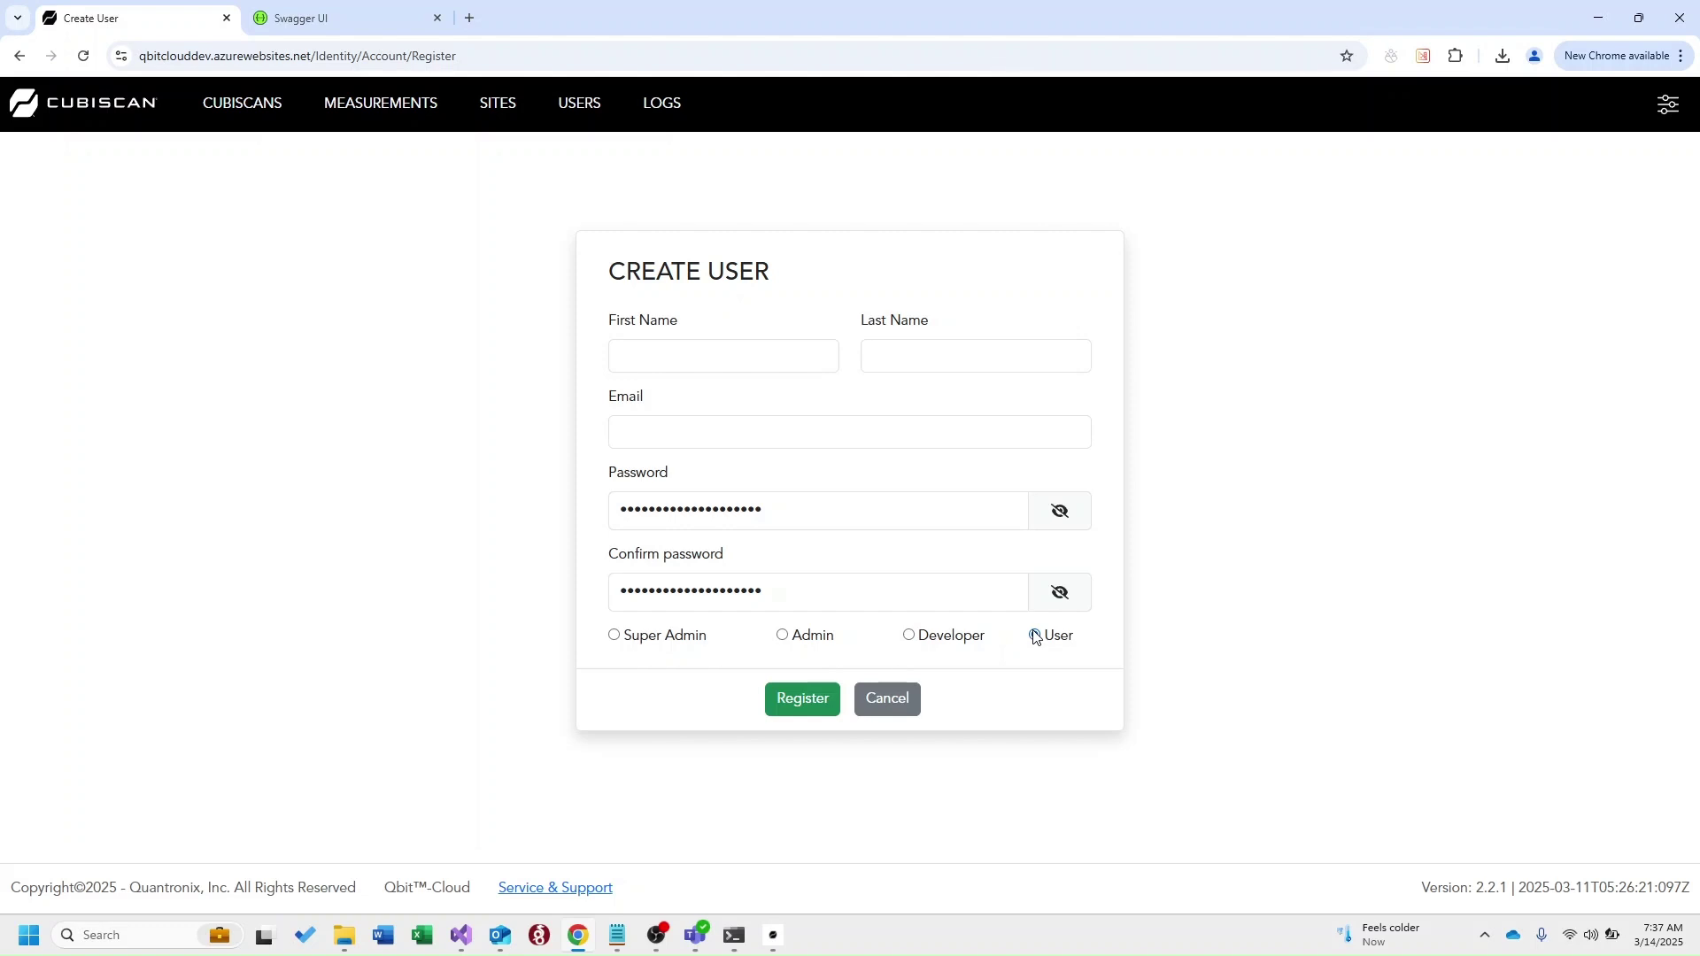
pyautogui.click(1035, 636)
pyautogui.click(895, 702)
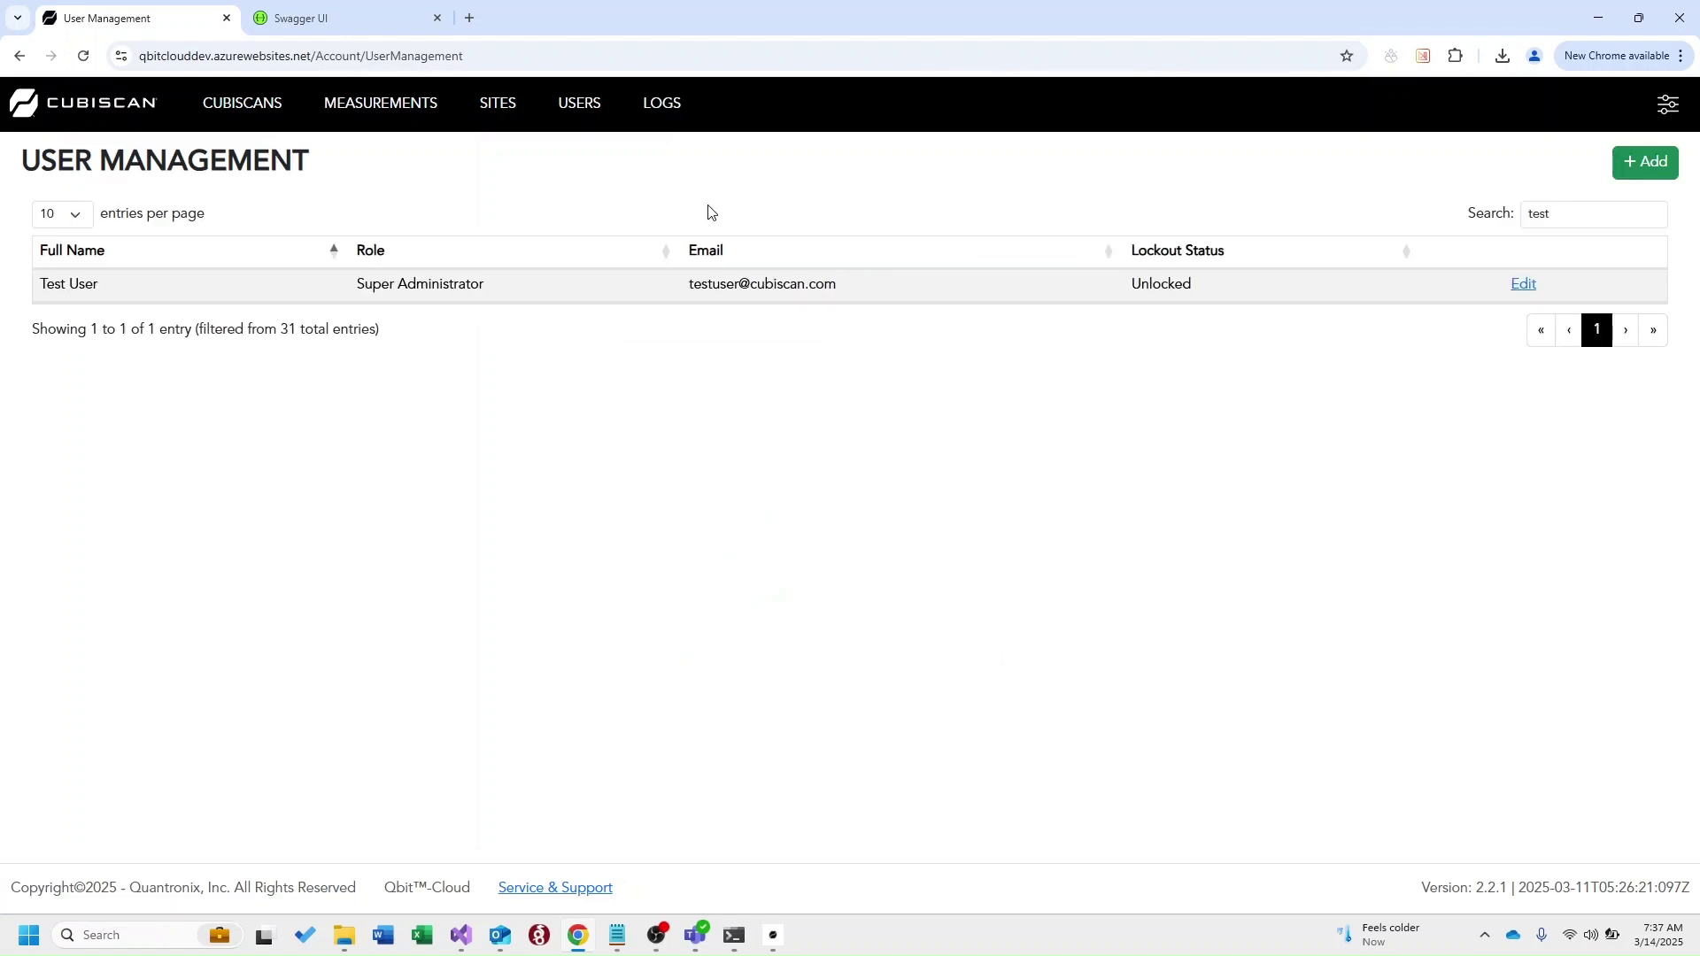
pyautogui.click(502, 116)
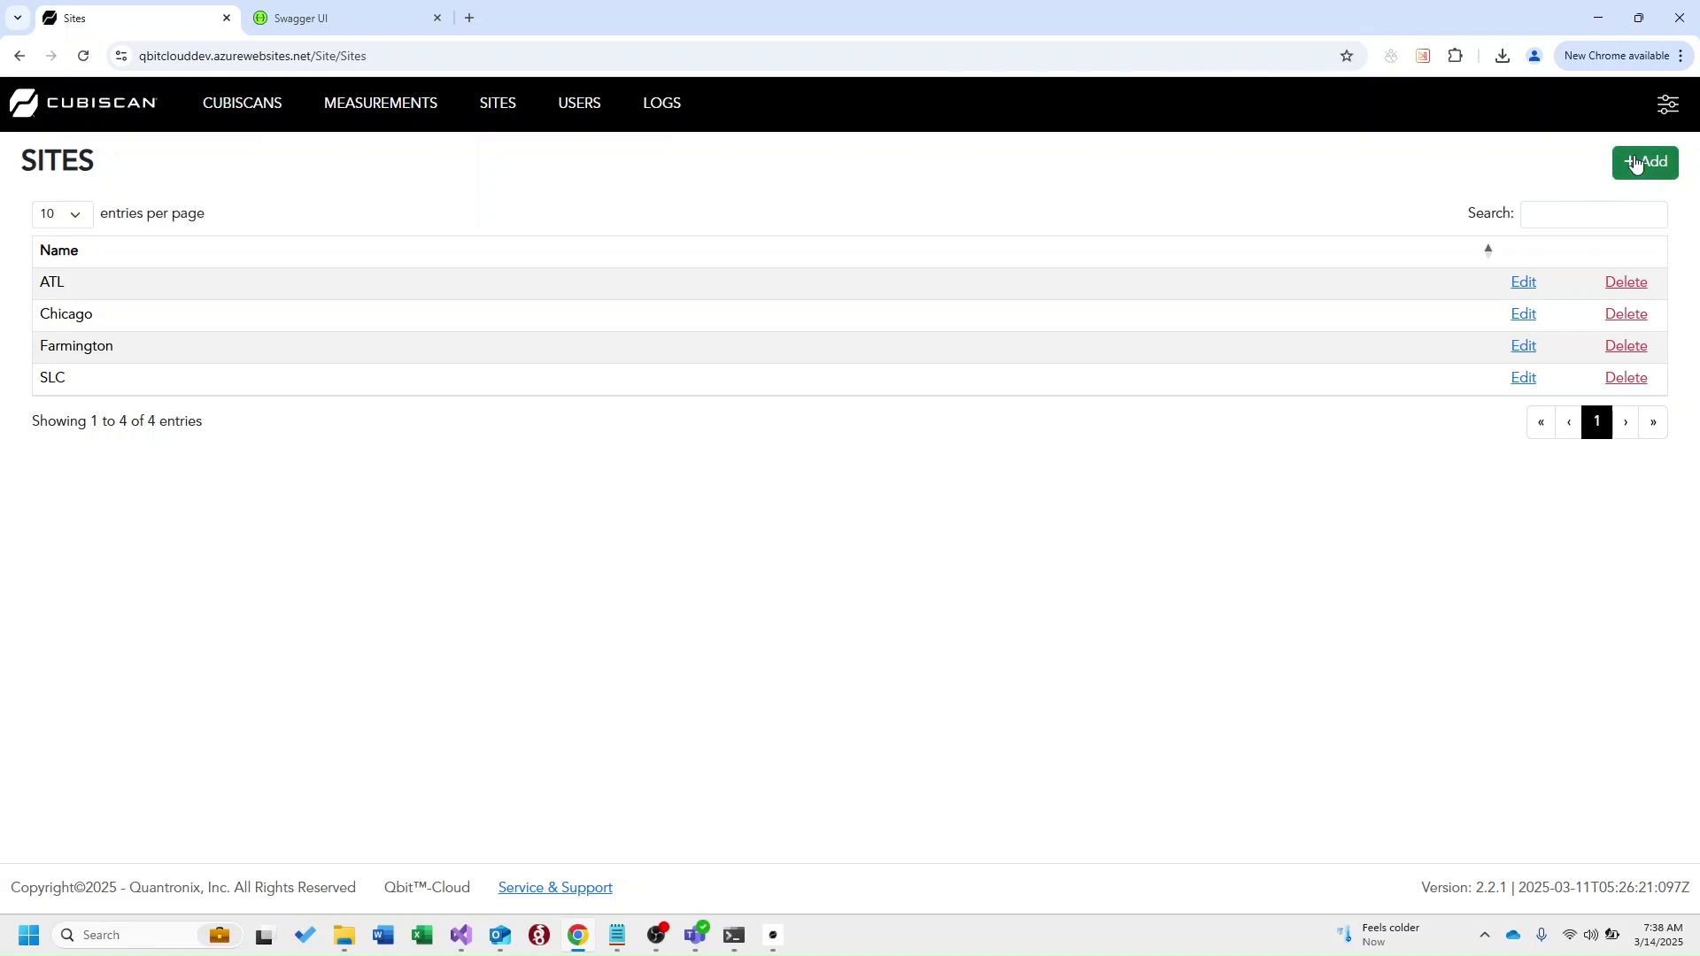
pyautogui.click(1634, 157)
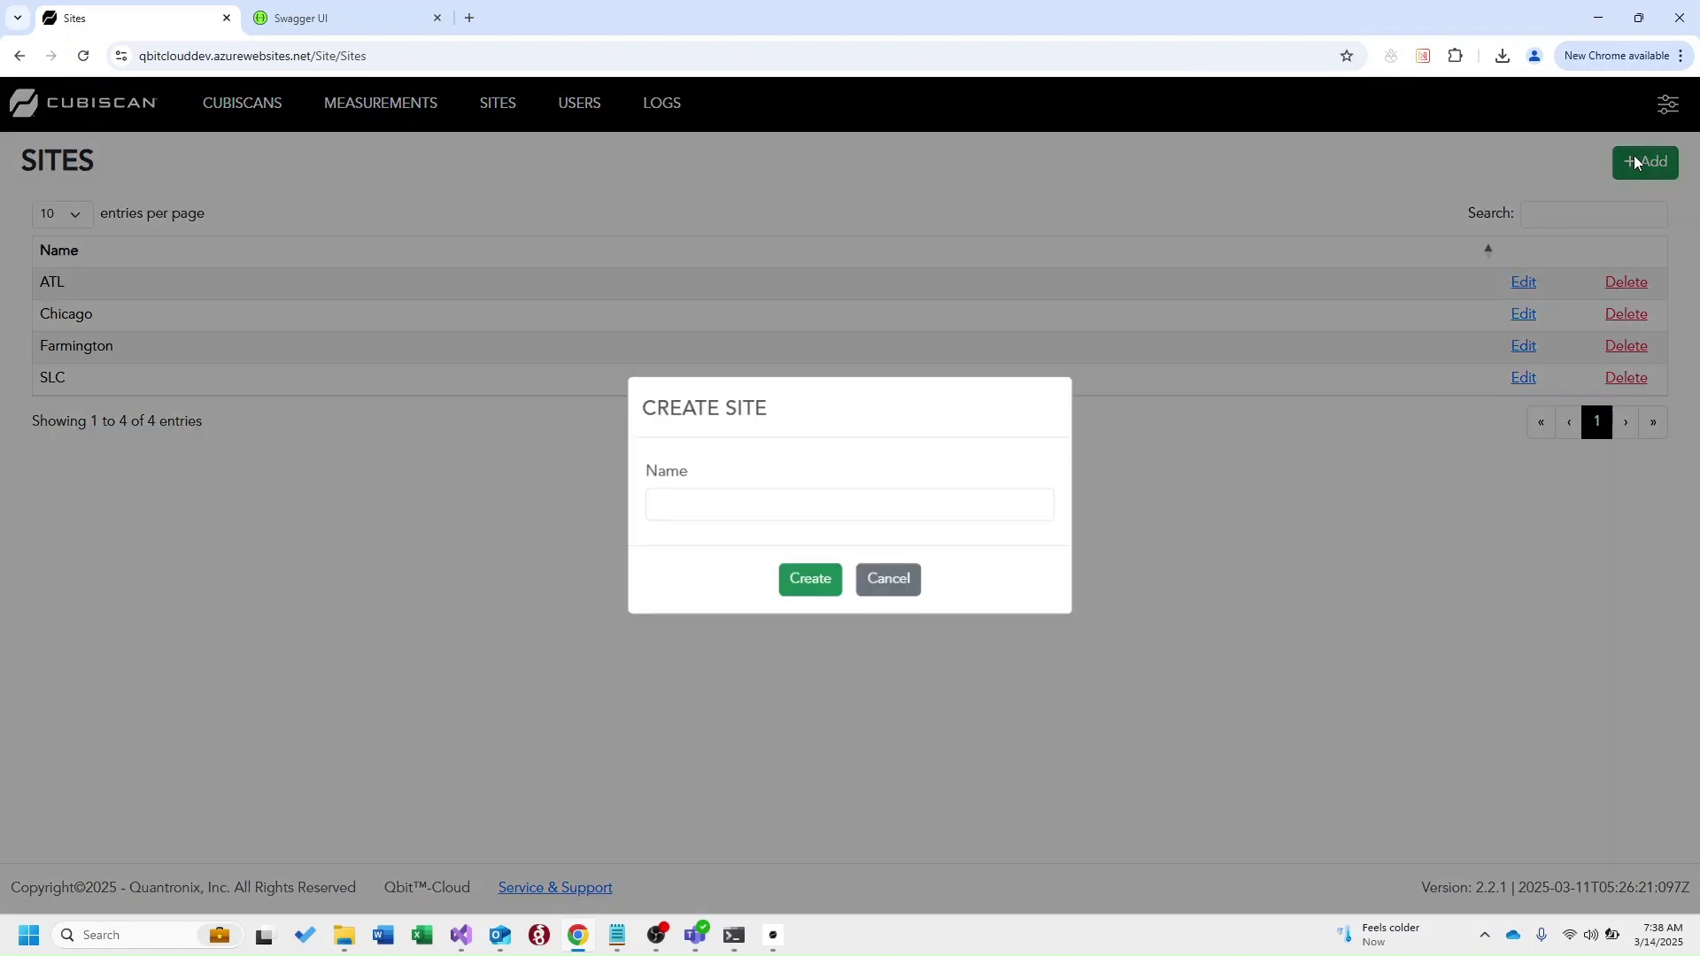
pyautogui.click(888, 510)
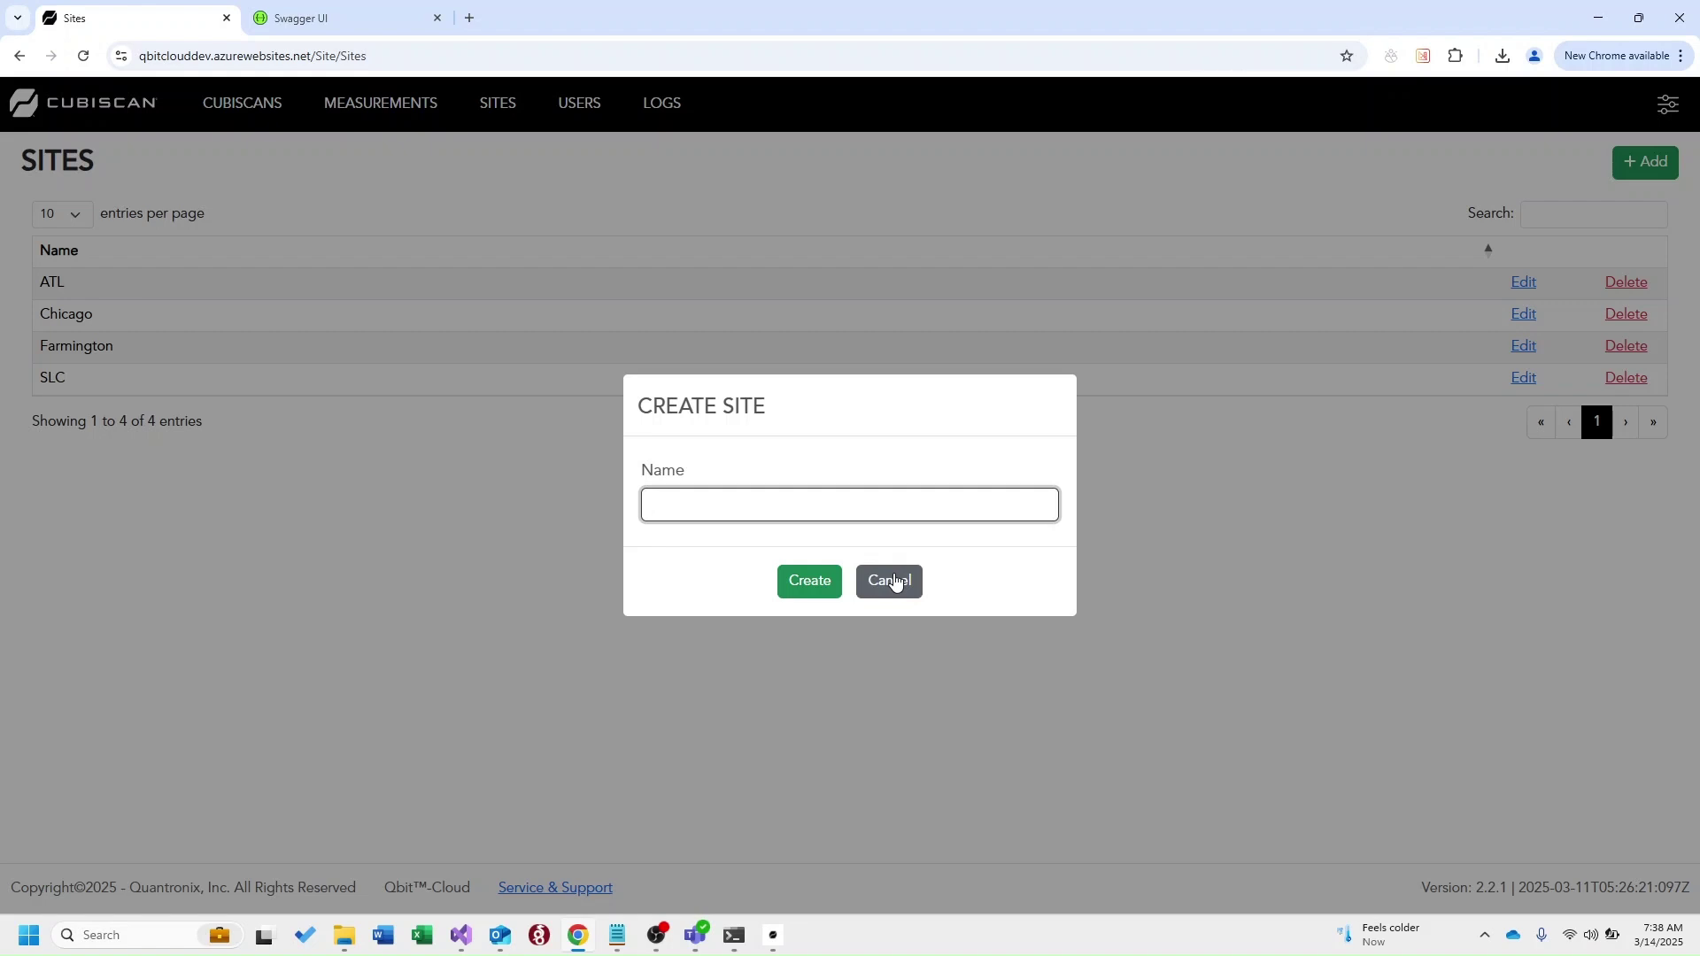
pyautogui.click(895, 582)
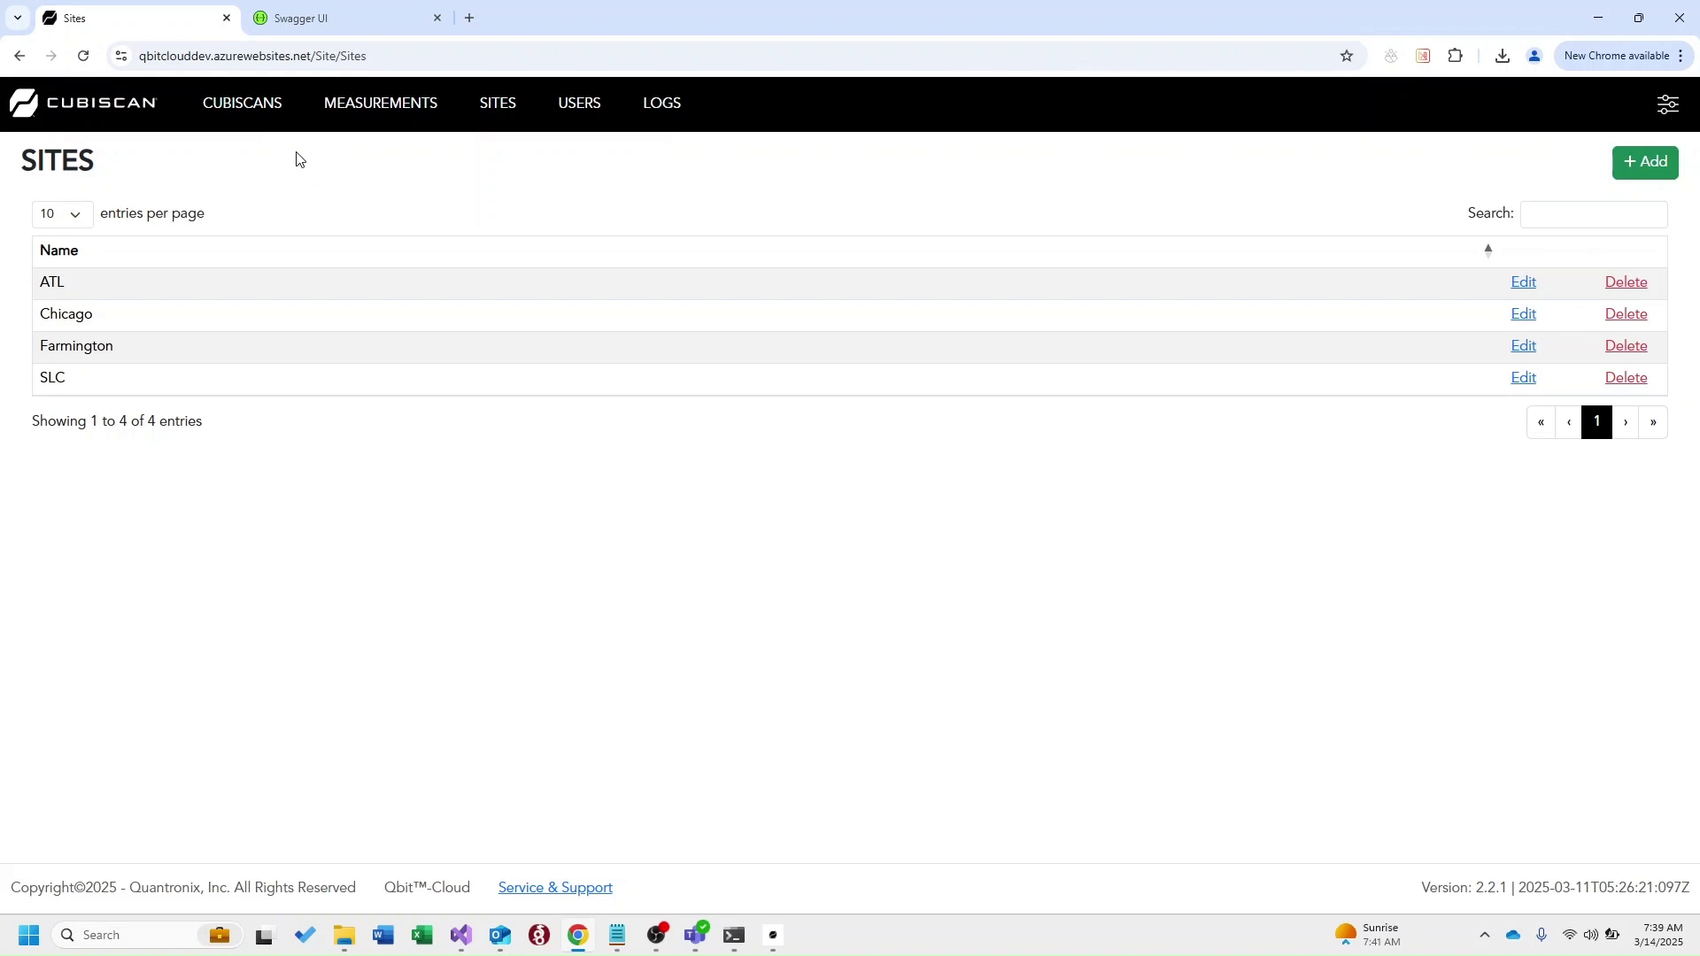
# Try the Create Cubiscan form's MAC Address, Serial Number and misc entry fields without saving
pyautogui.click(239, 108)
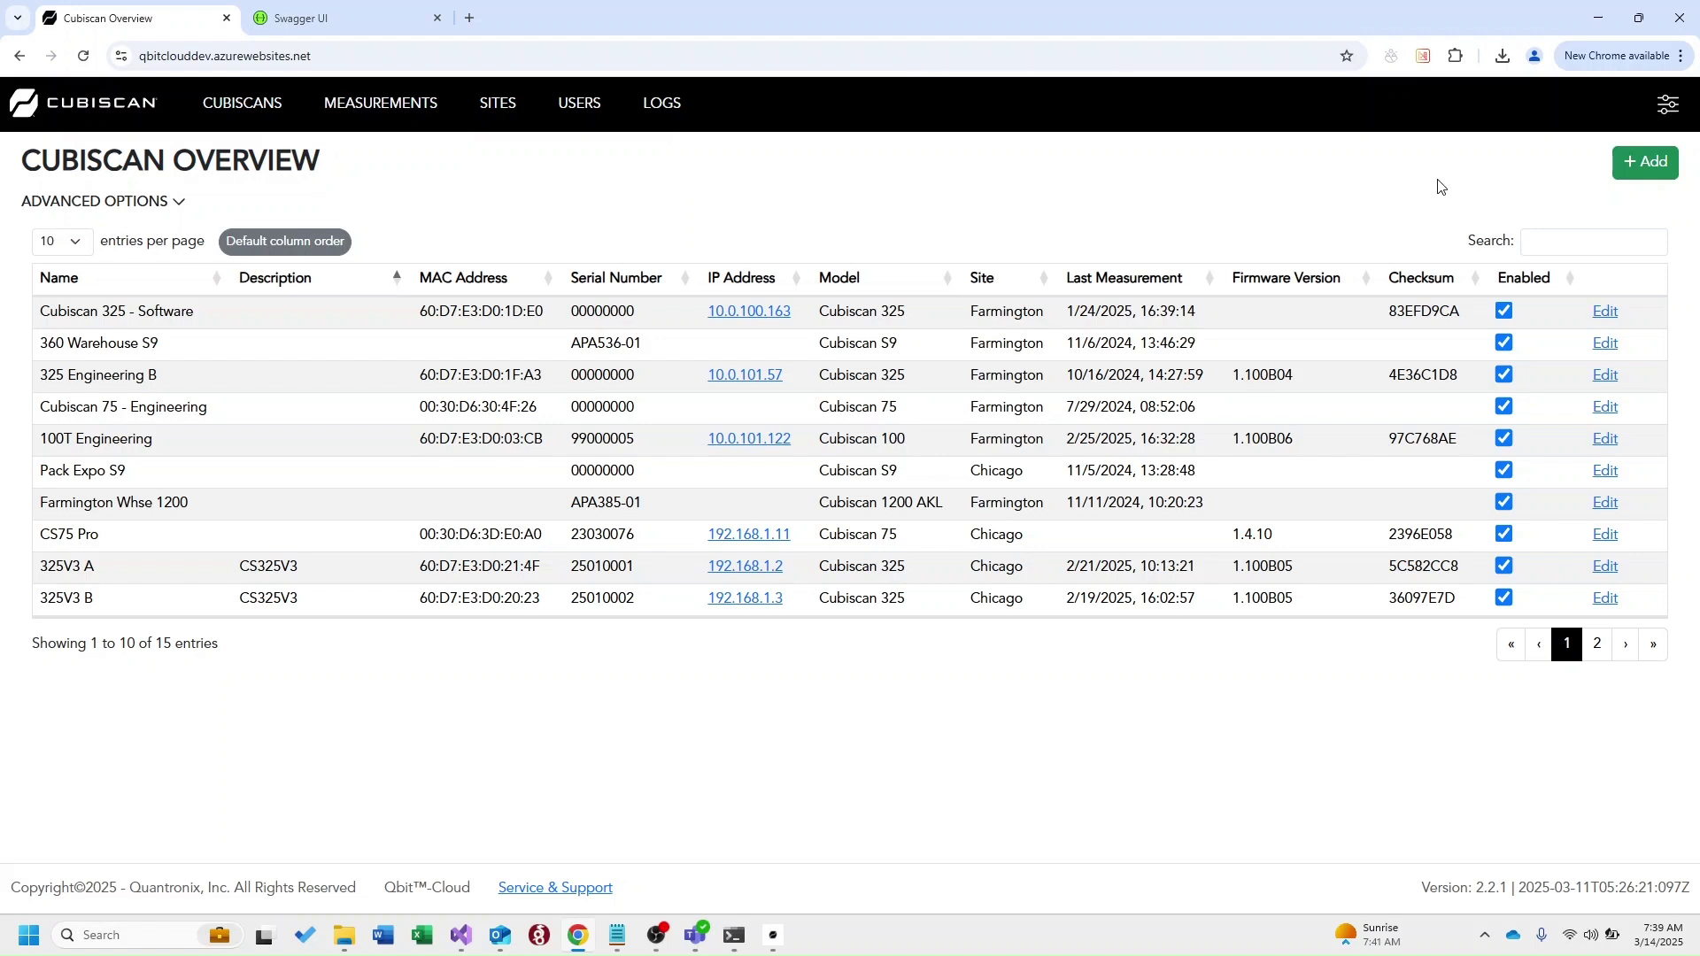
pyautogui.click(1644, 170)
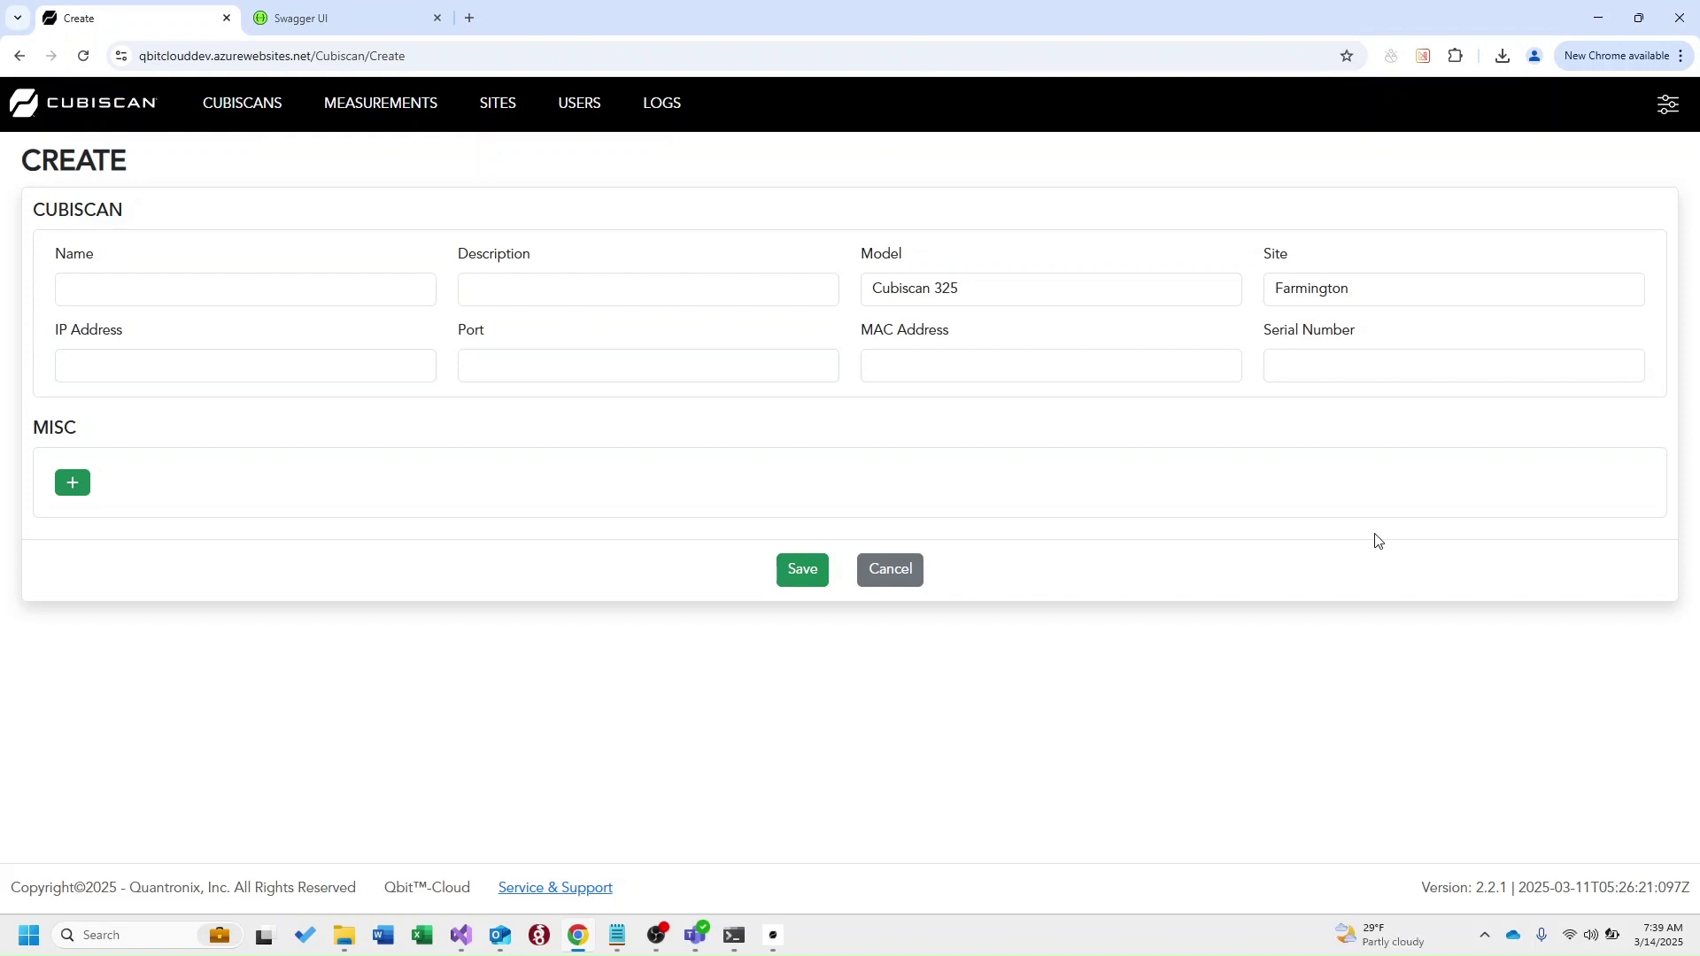
pyautogui.click(1239, 377)
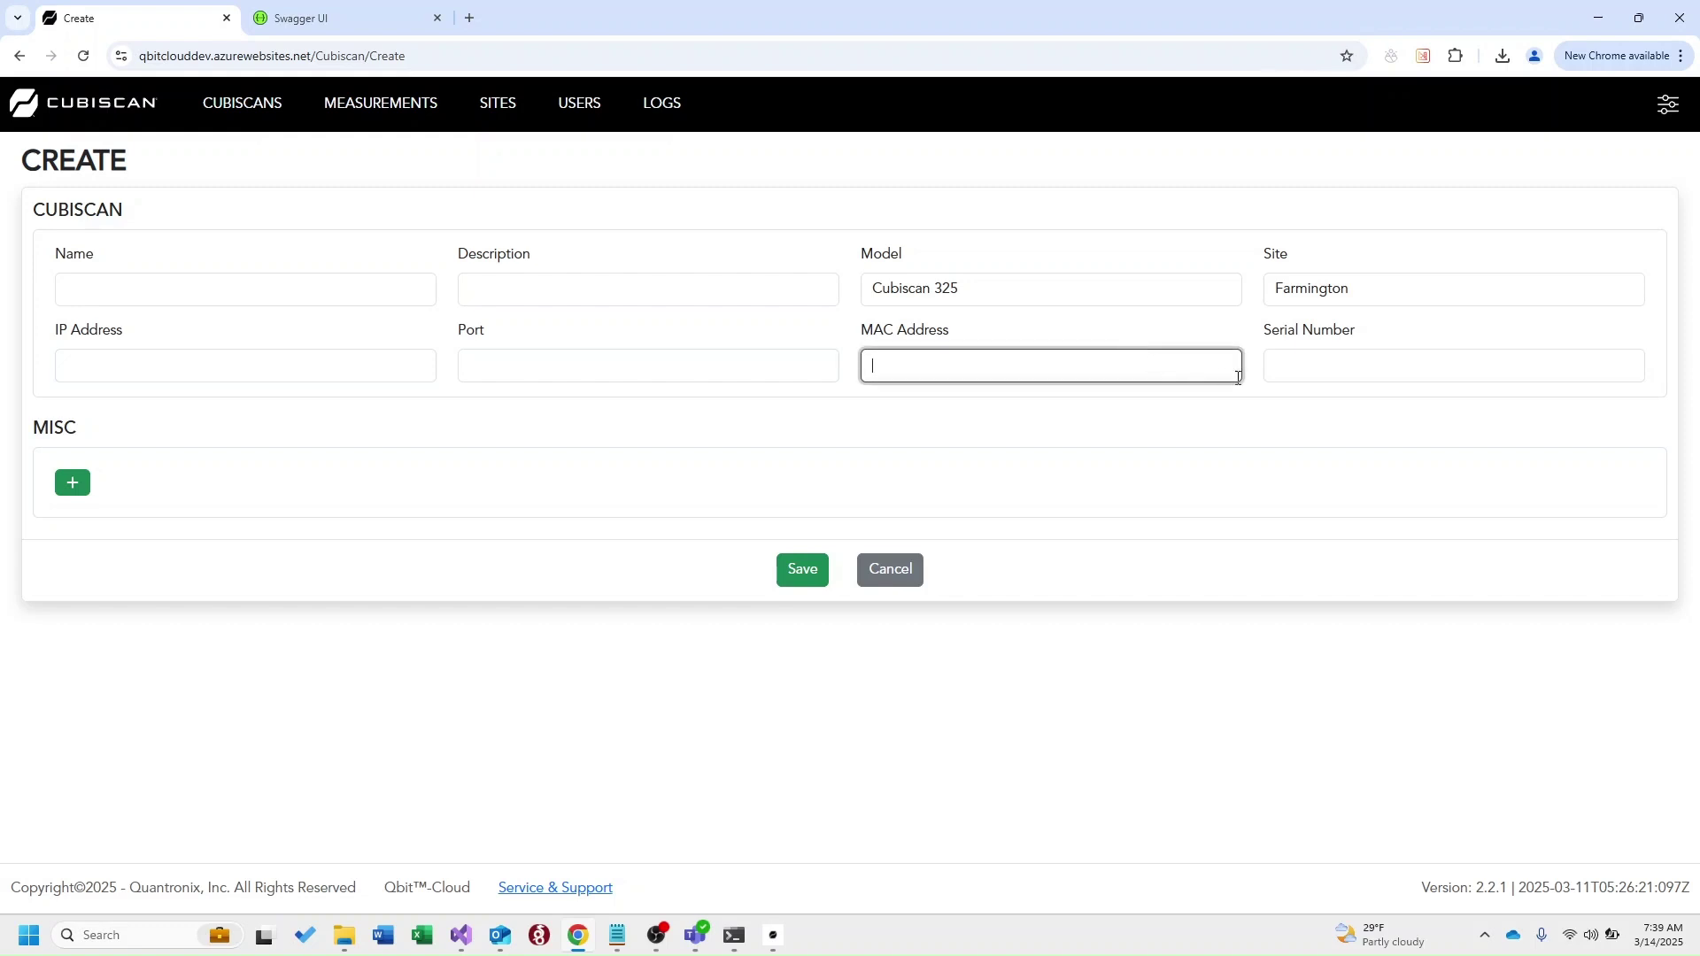
pyautogui.click(1349, 365)
pyautogui.click(1368, 584)
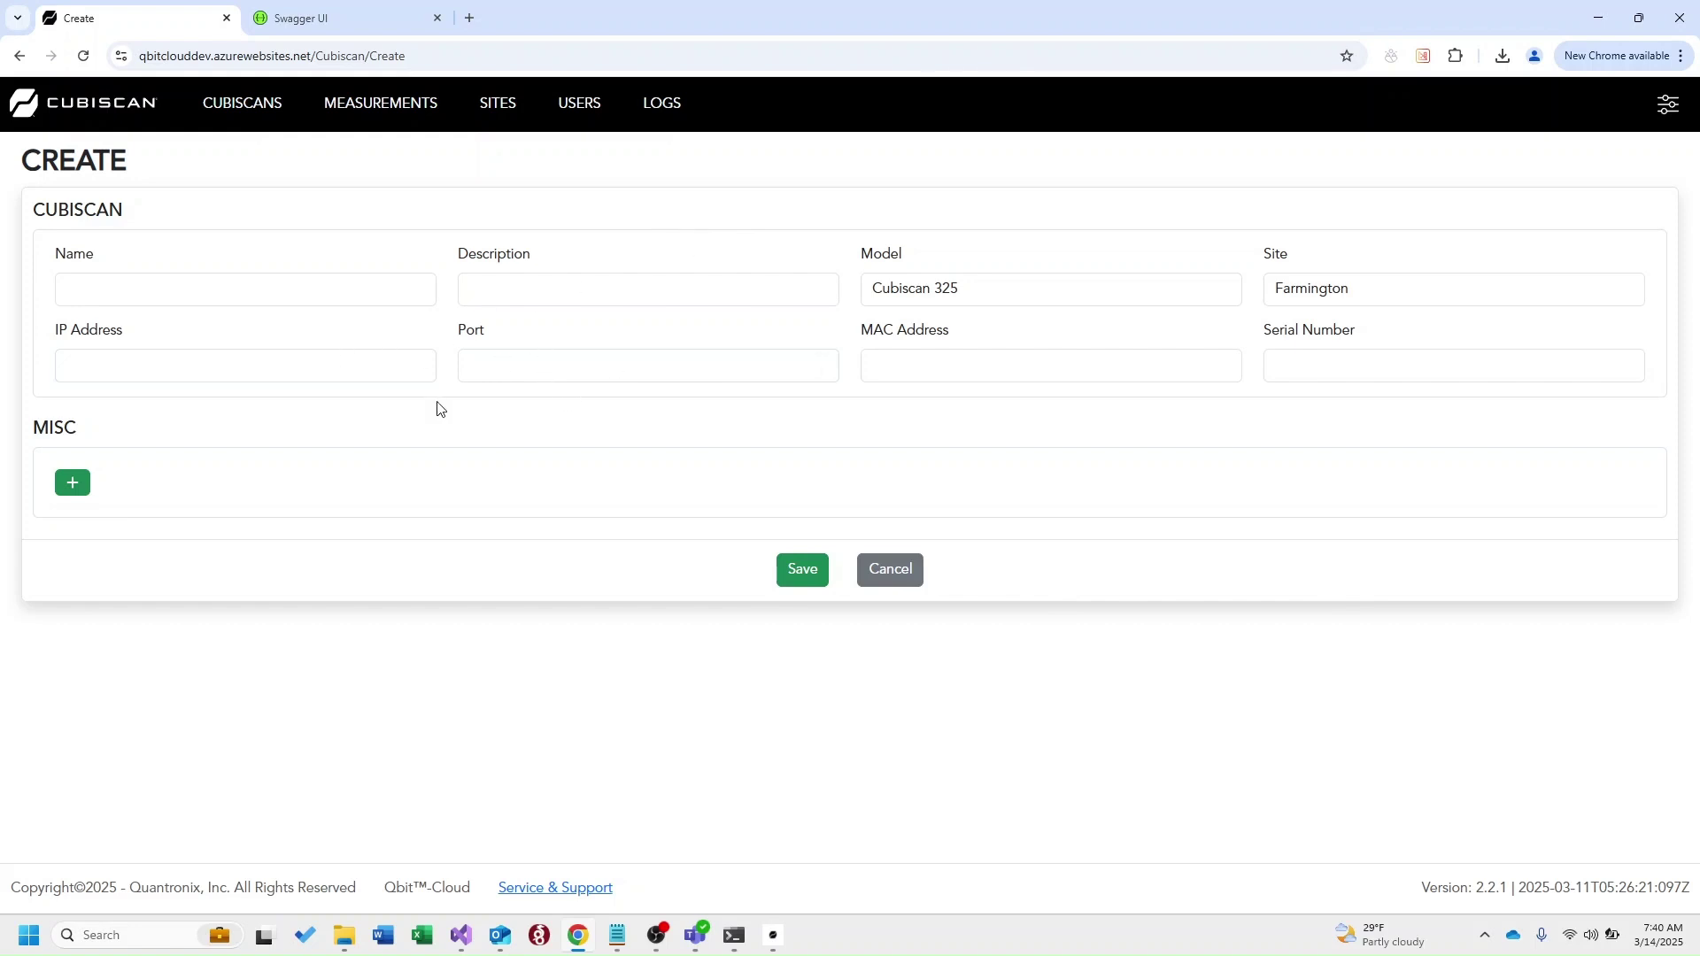
pyautogui.click(72, 484)
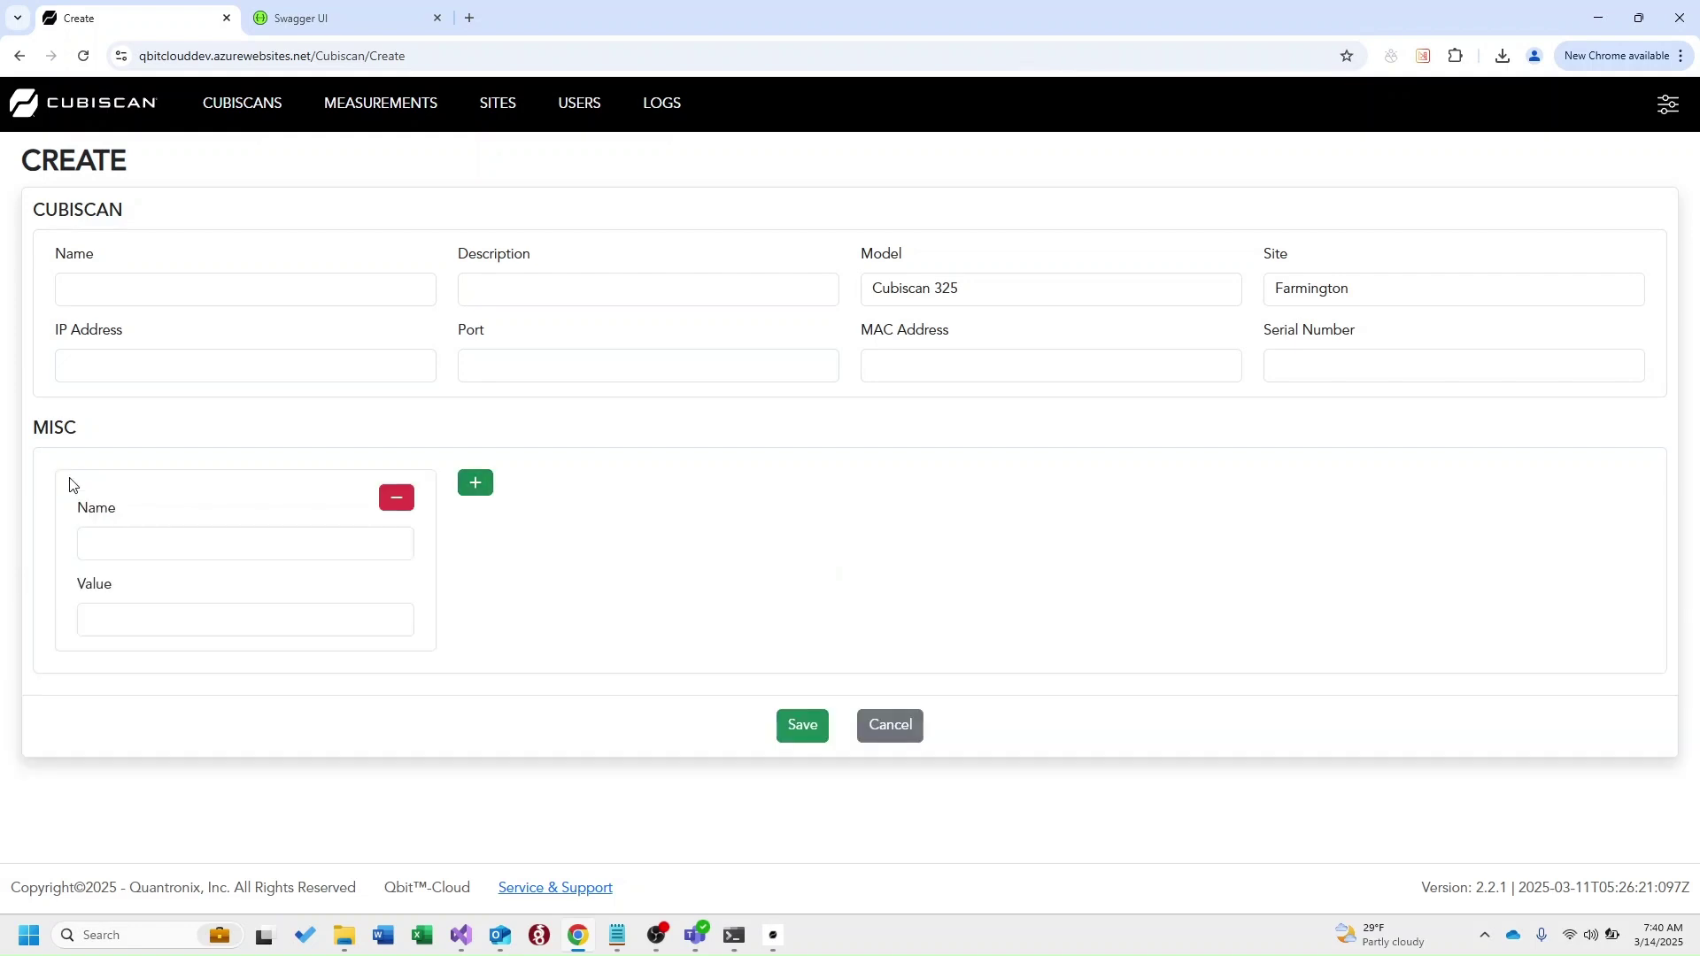
pyautogui.click(394, 502)
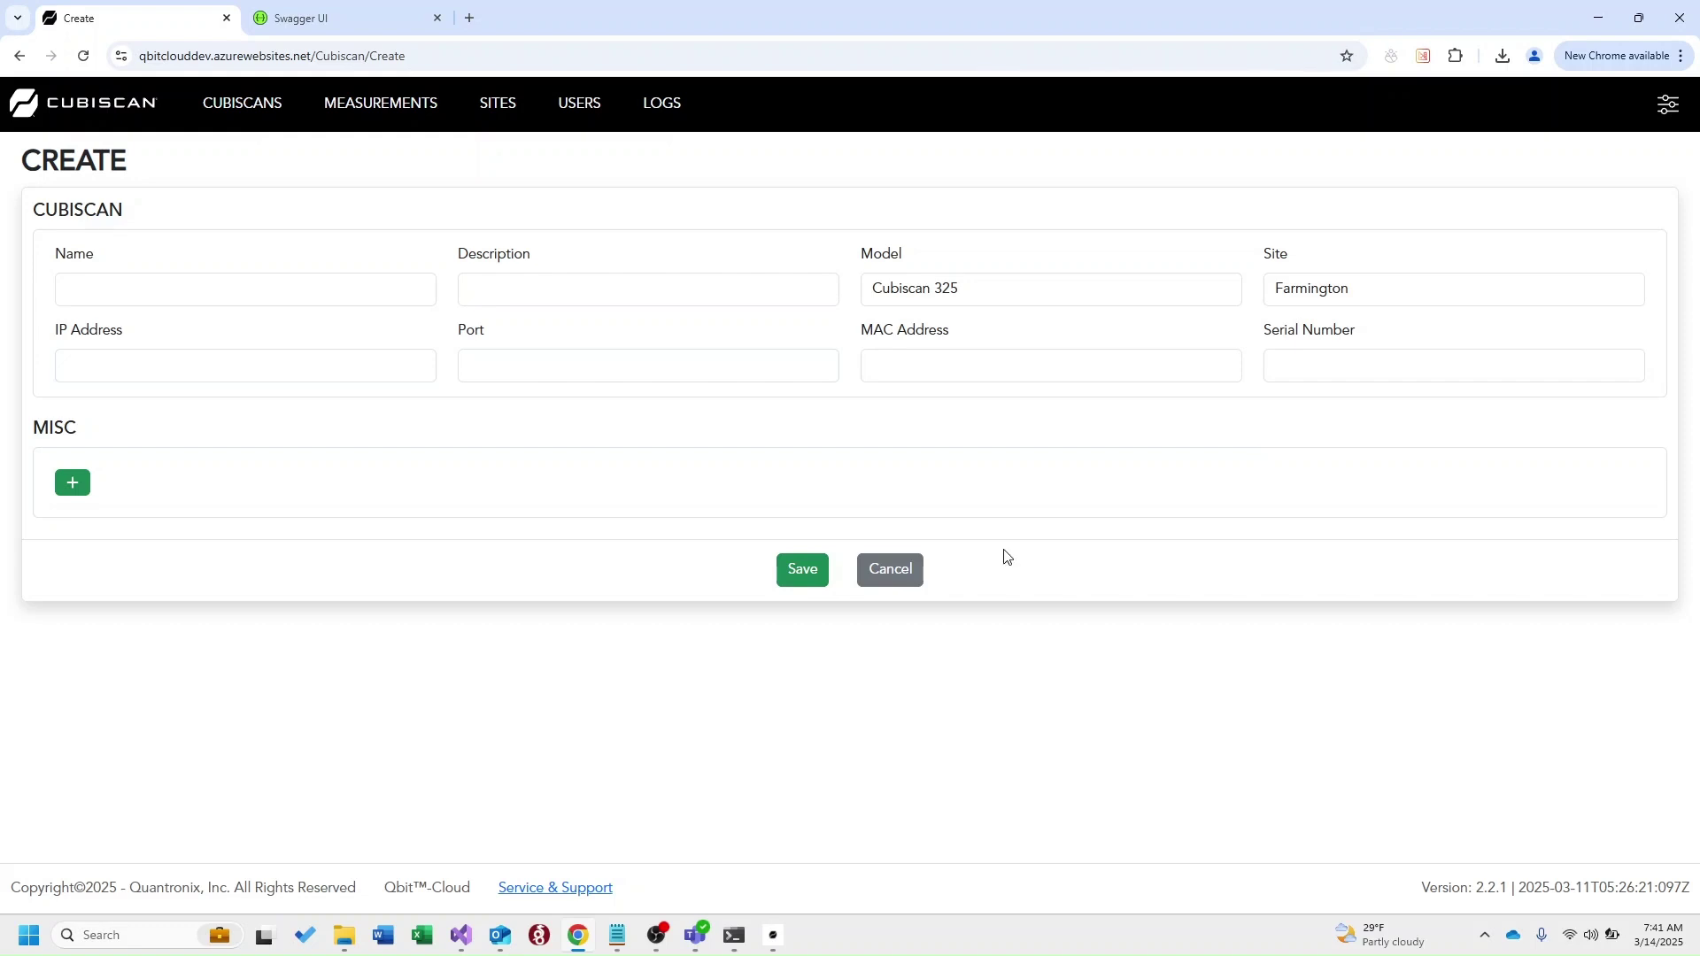
# Discard the new Cubiscan form, then disable and re-enable the Cubiscan 325 - Software scanner
pyautogui.click(903, 571)
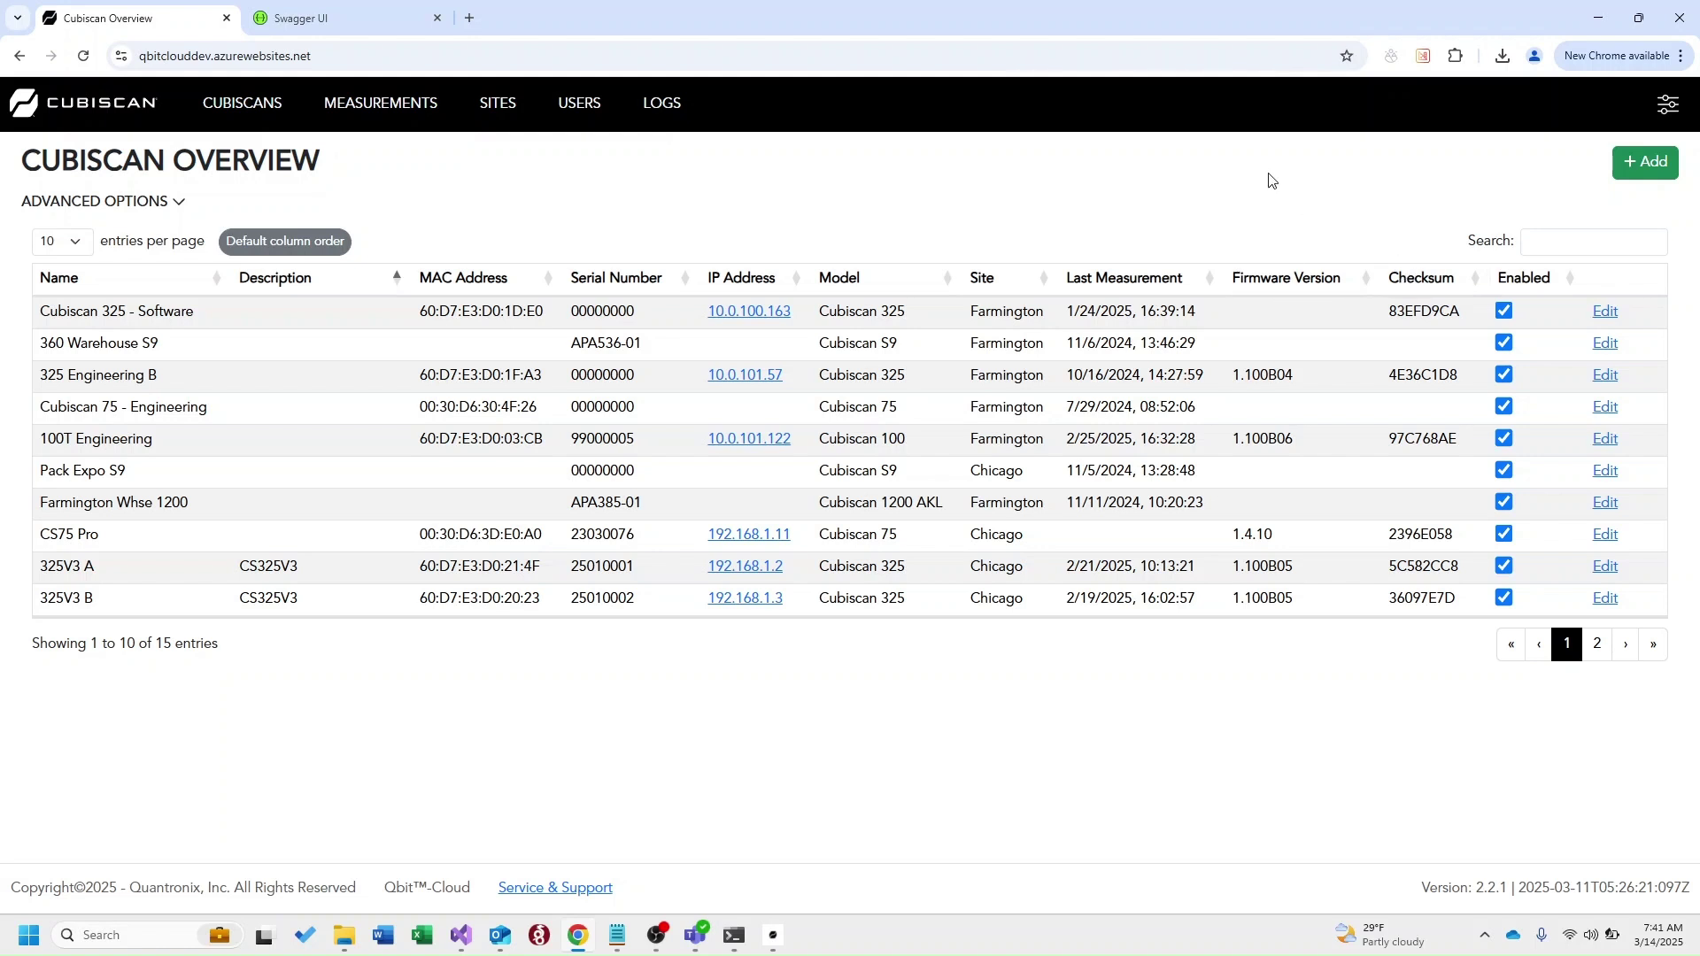
pyautogui.click(1505, 311)
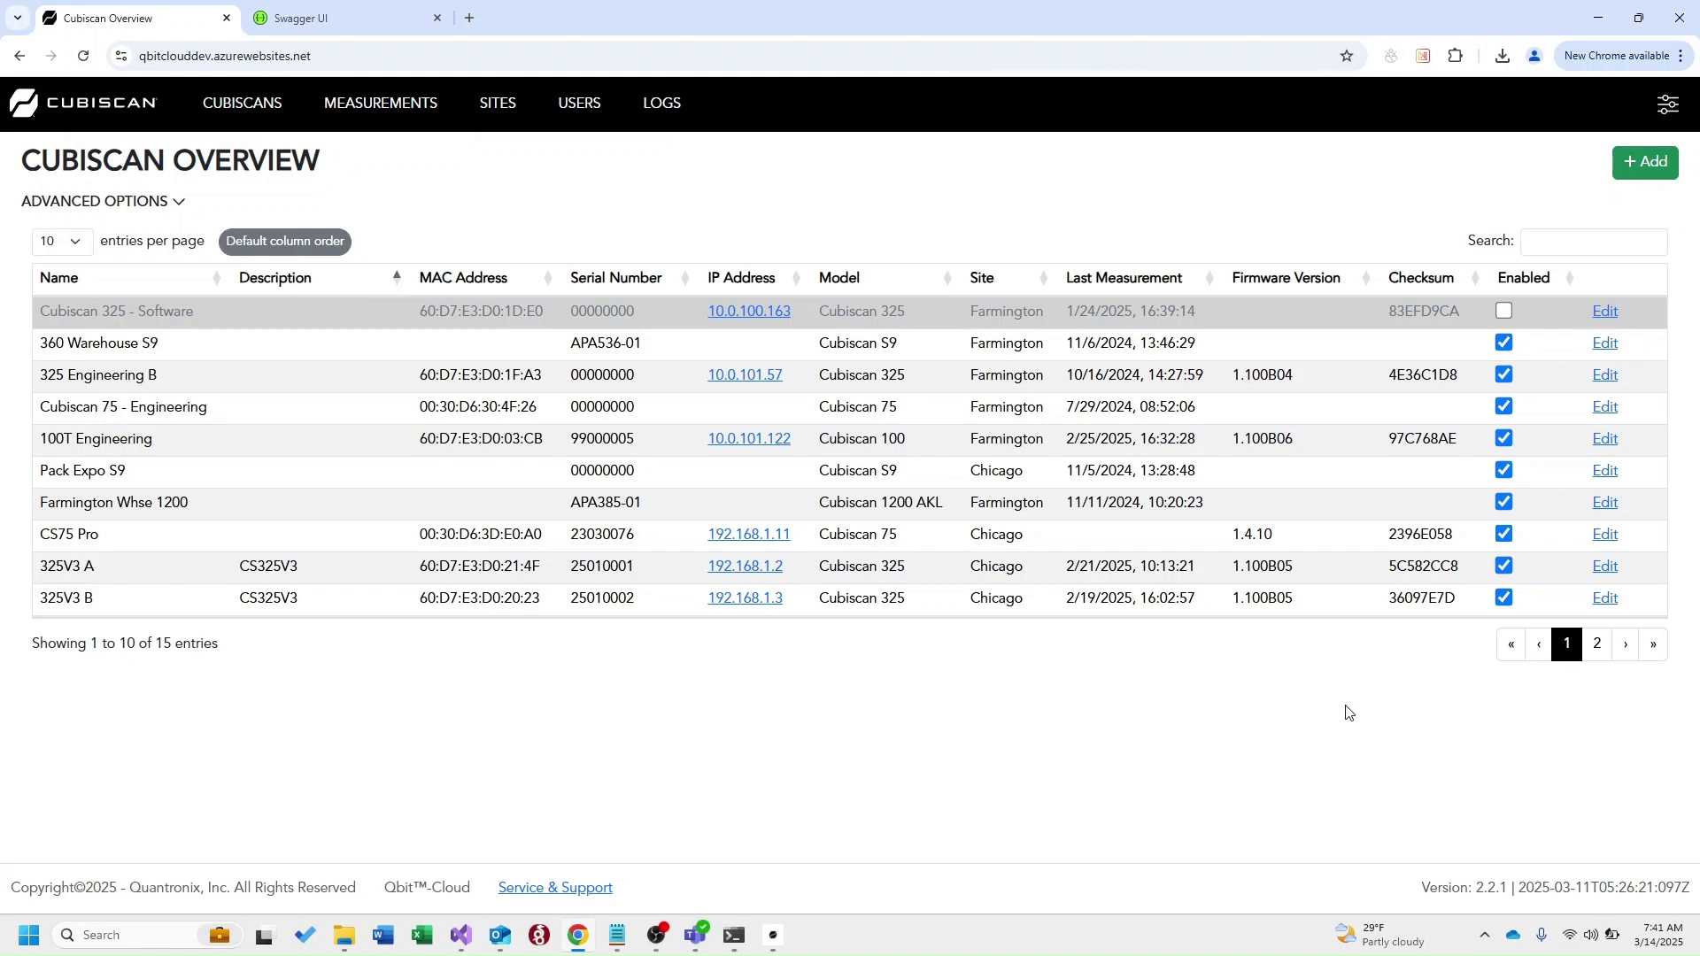
pyautogui.click(1505, 312)
# Expand advanced options, filter to Cubiscan 75 scanners, clear it, and check column visibility
pyautogui.click(176, 204)
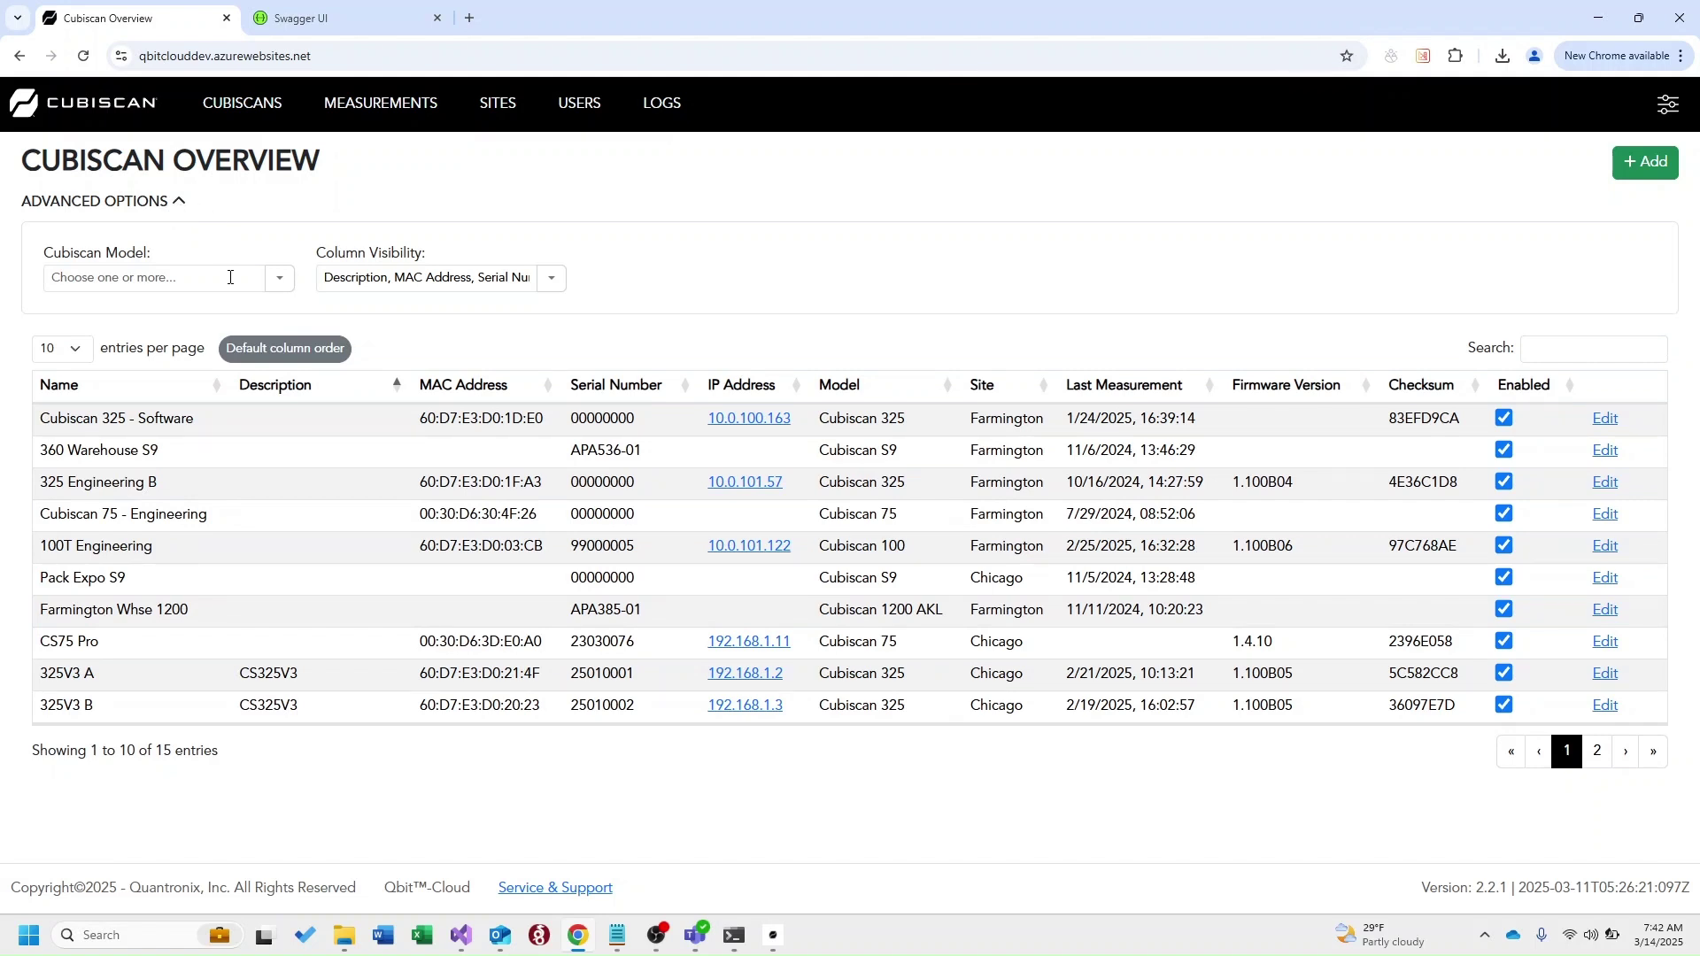
pyautogui.click(278, 280)
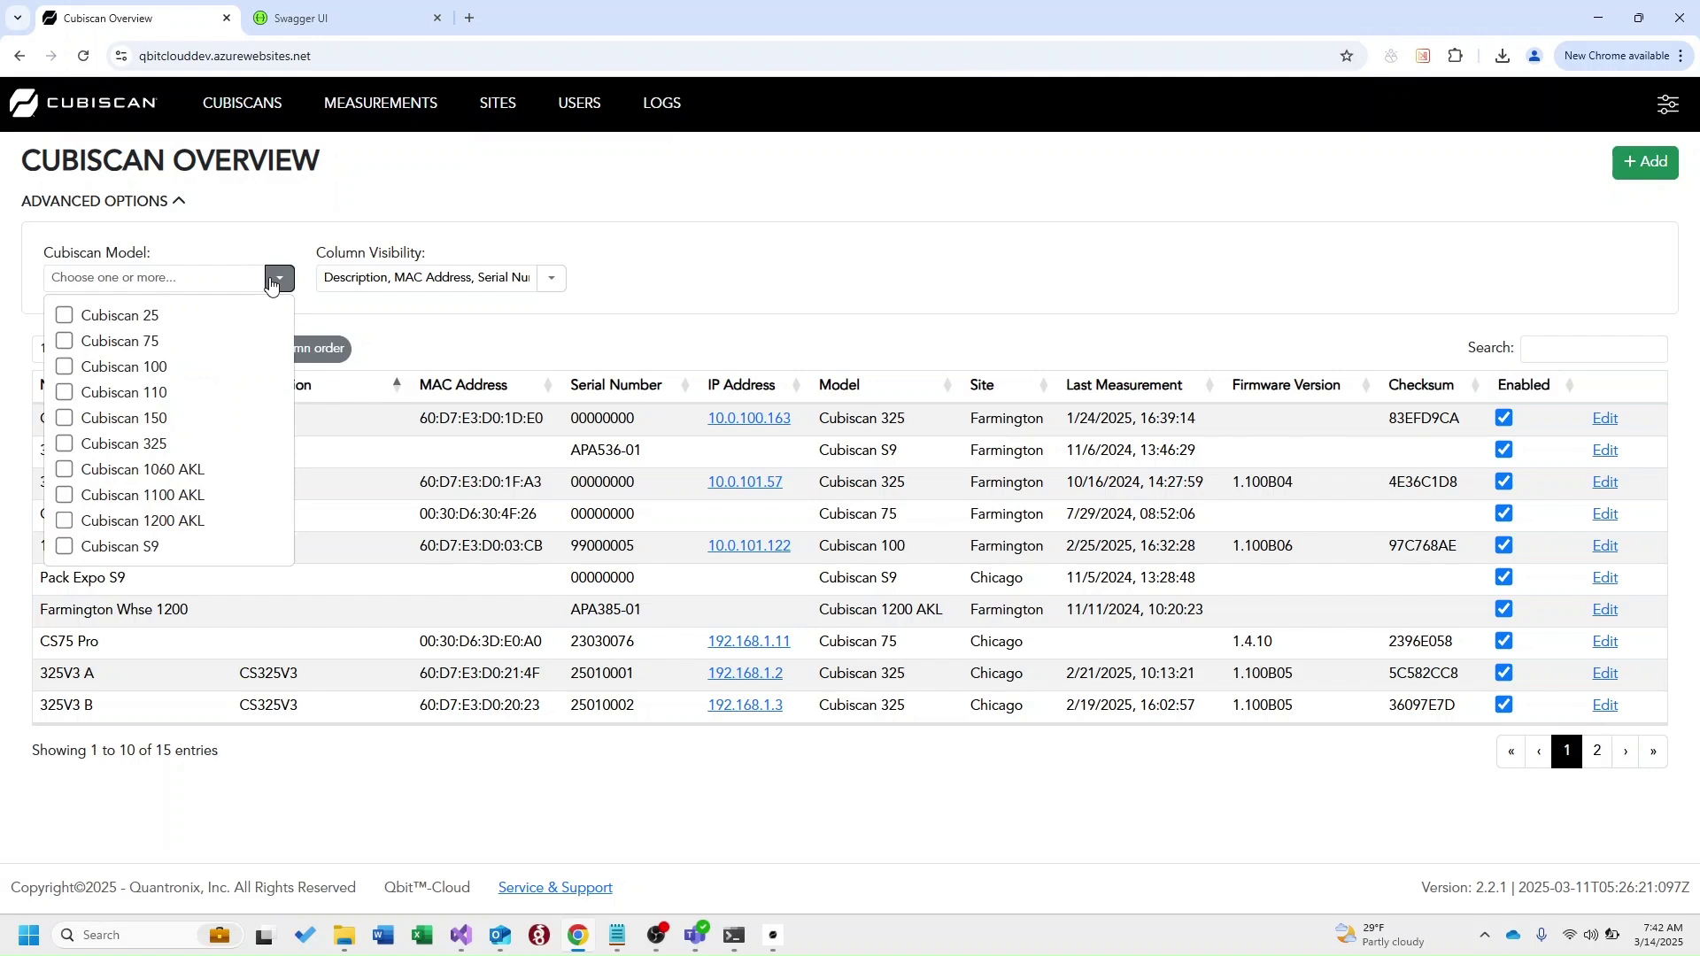
pyautogui.click(64, 342)
pyautogui.click(63, 343)
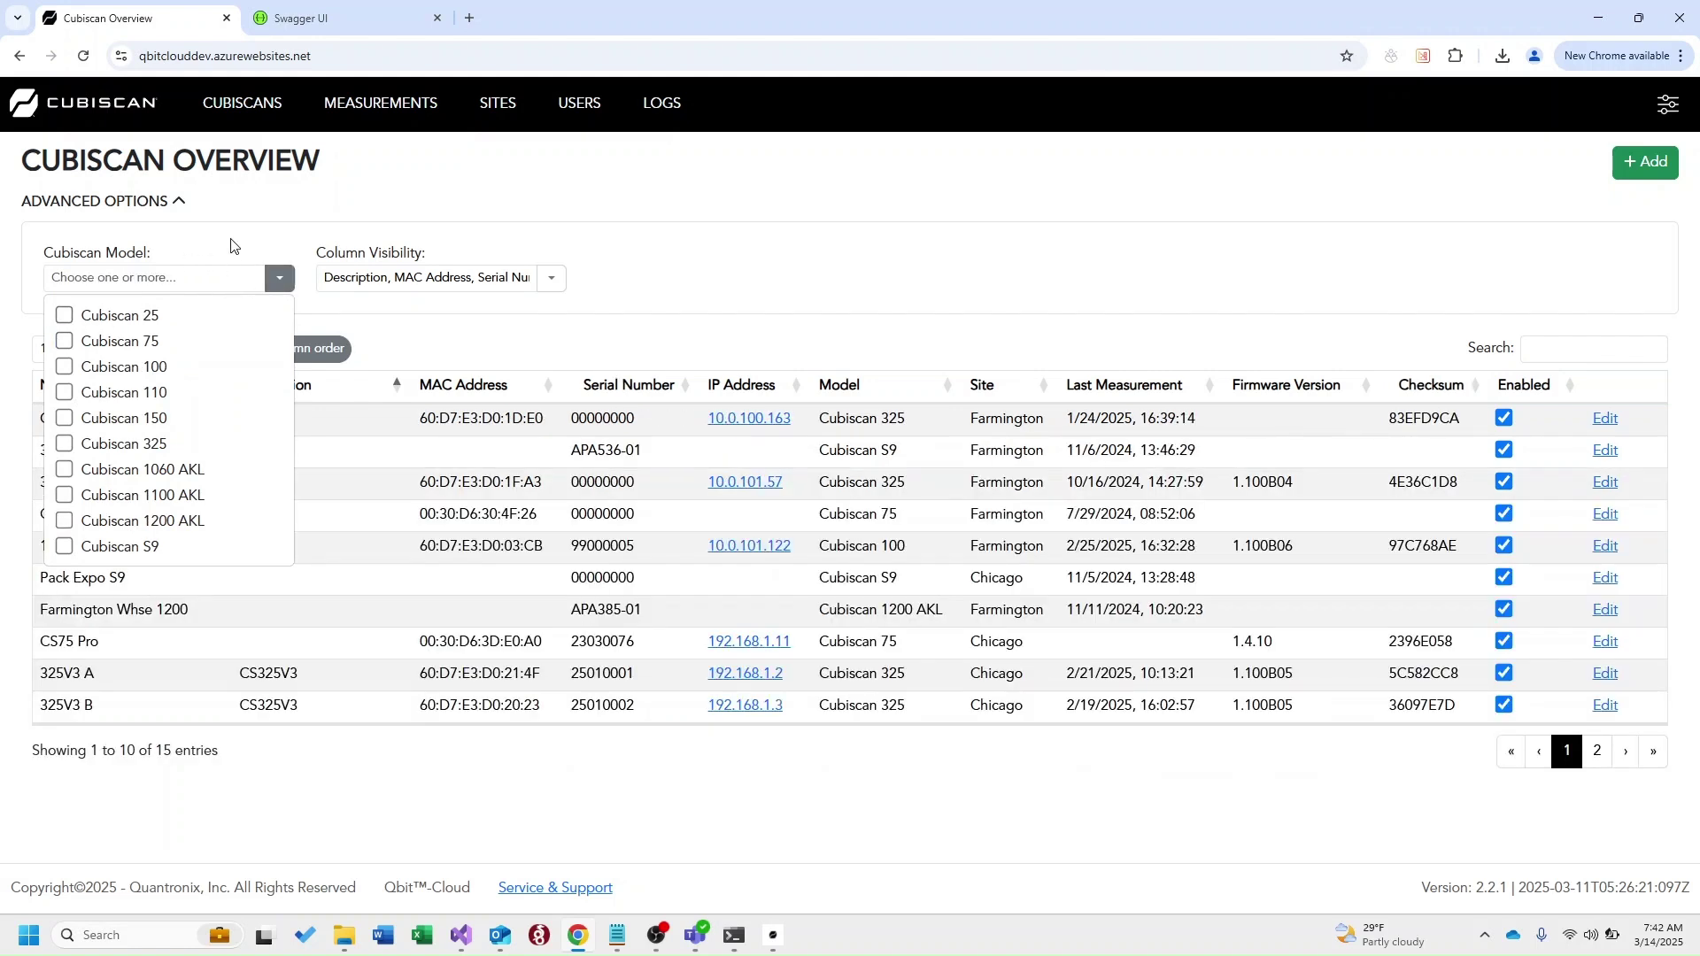
pyautogui.click(278, 278)
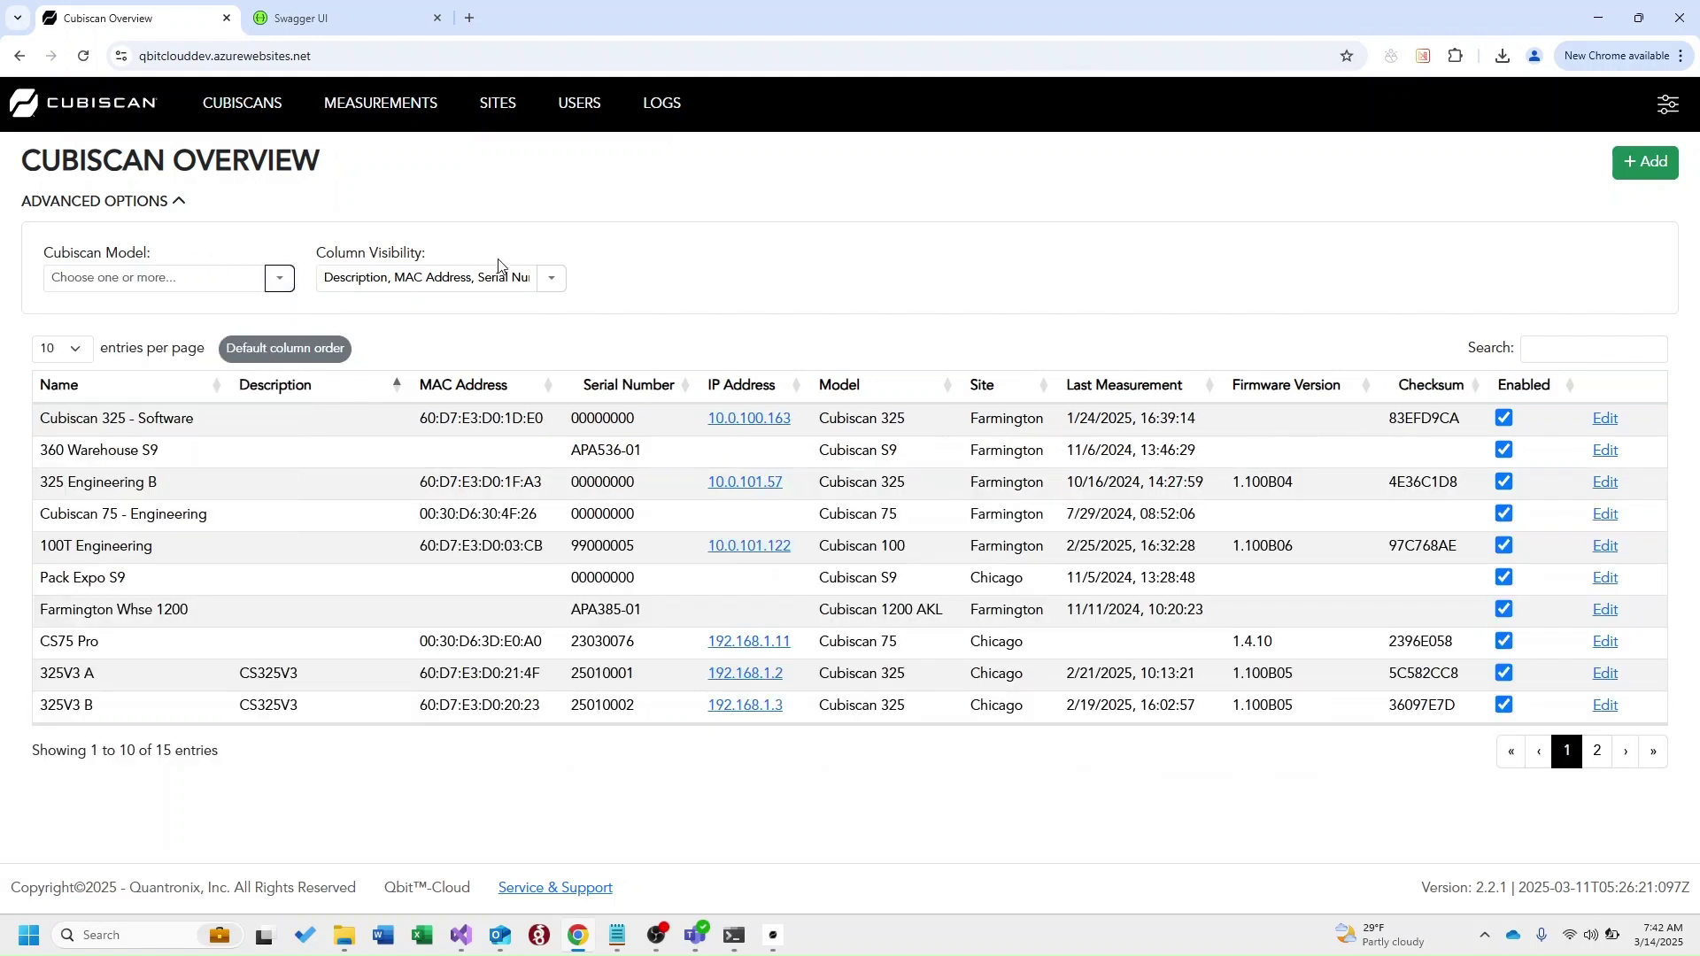
pyautogui.click(552, 278)
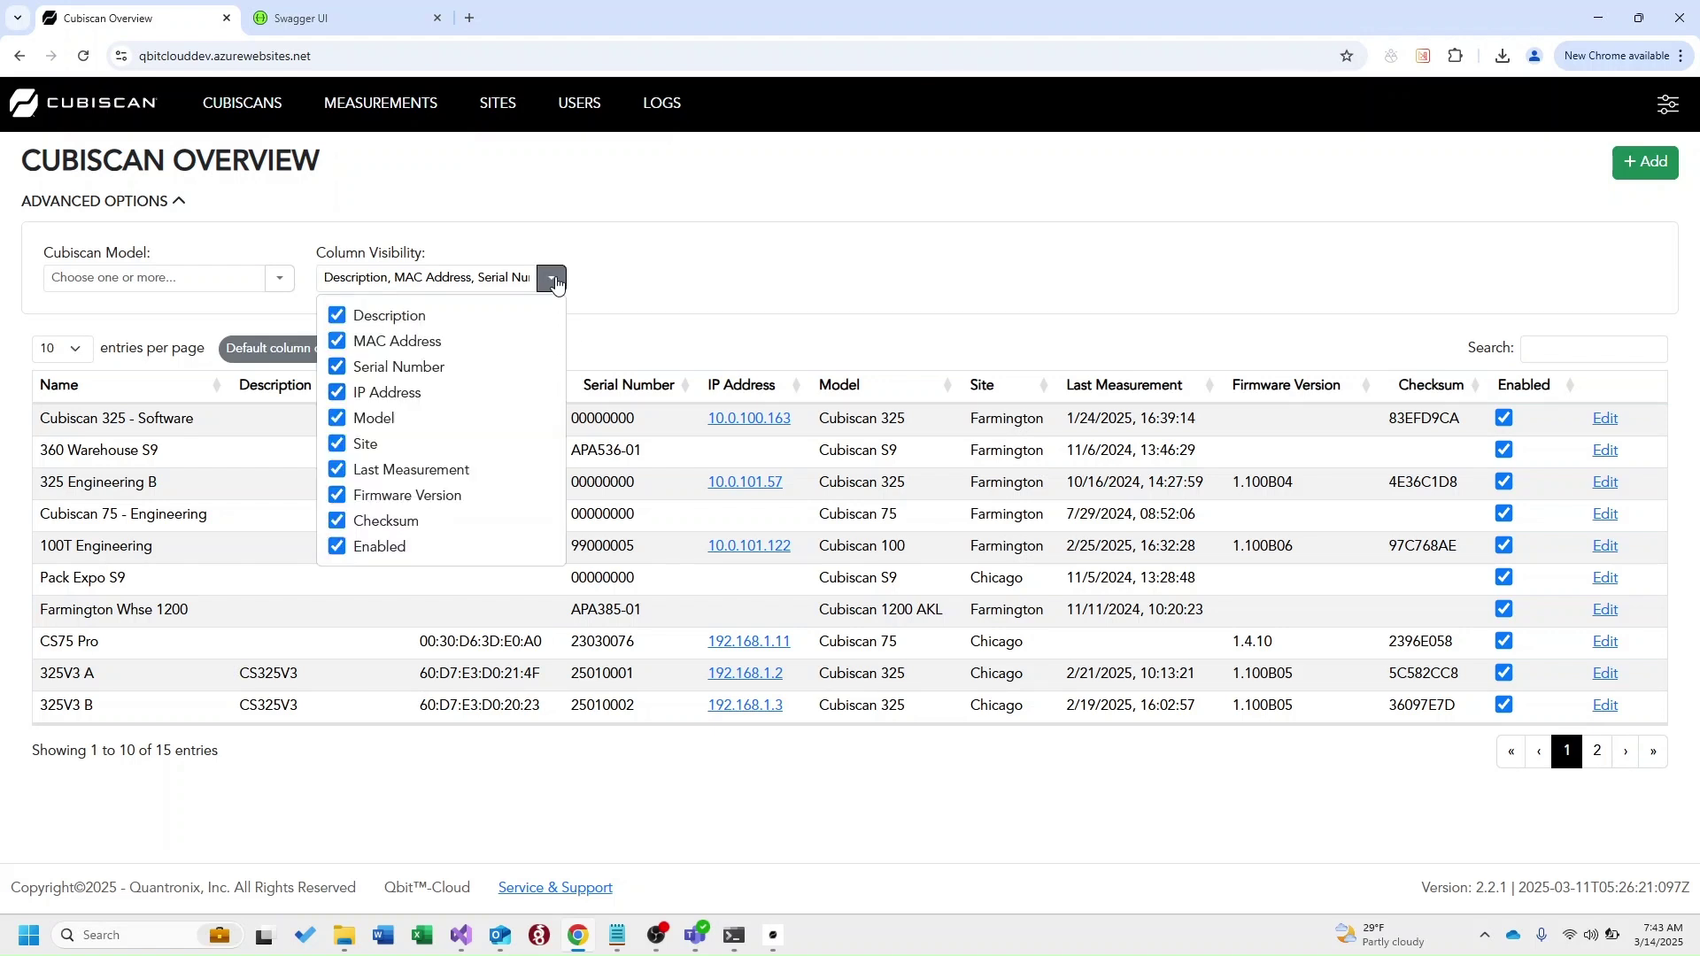
pyautogui.click(556, 281)
# Move Serial Number between Site and Last Measurement, then restore default column order
pyautogui.moveTo(611, 385); pyautogui.dragTo(1210, 391)
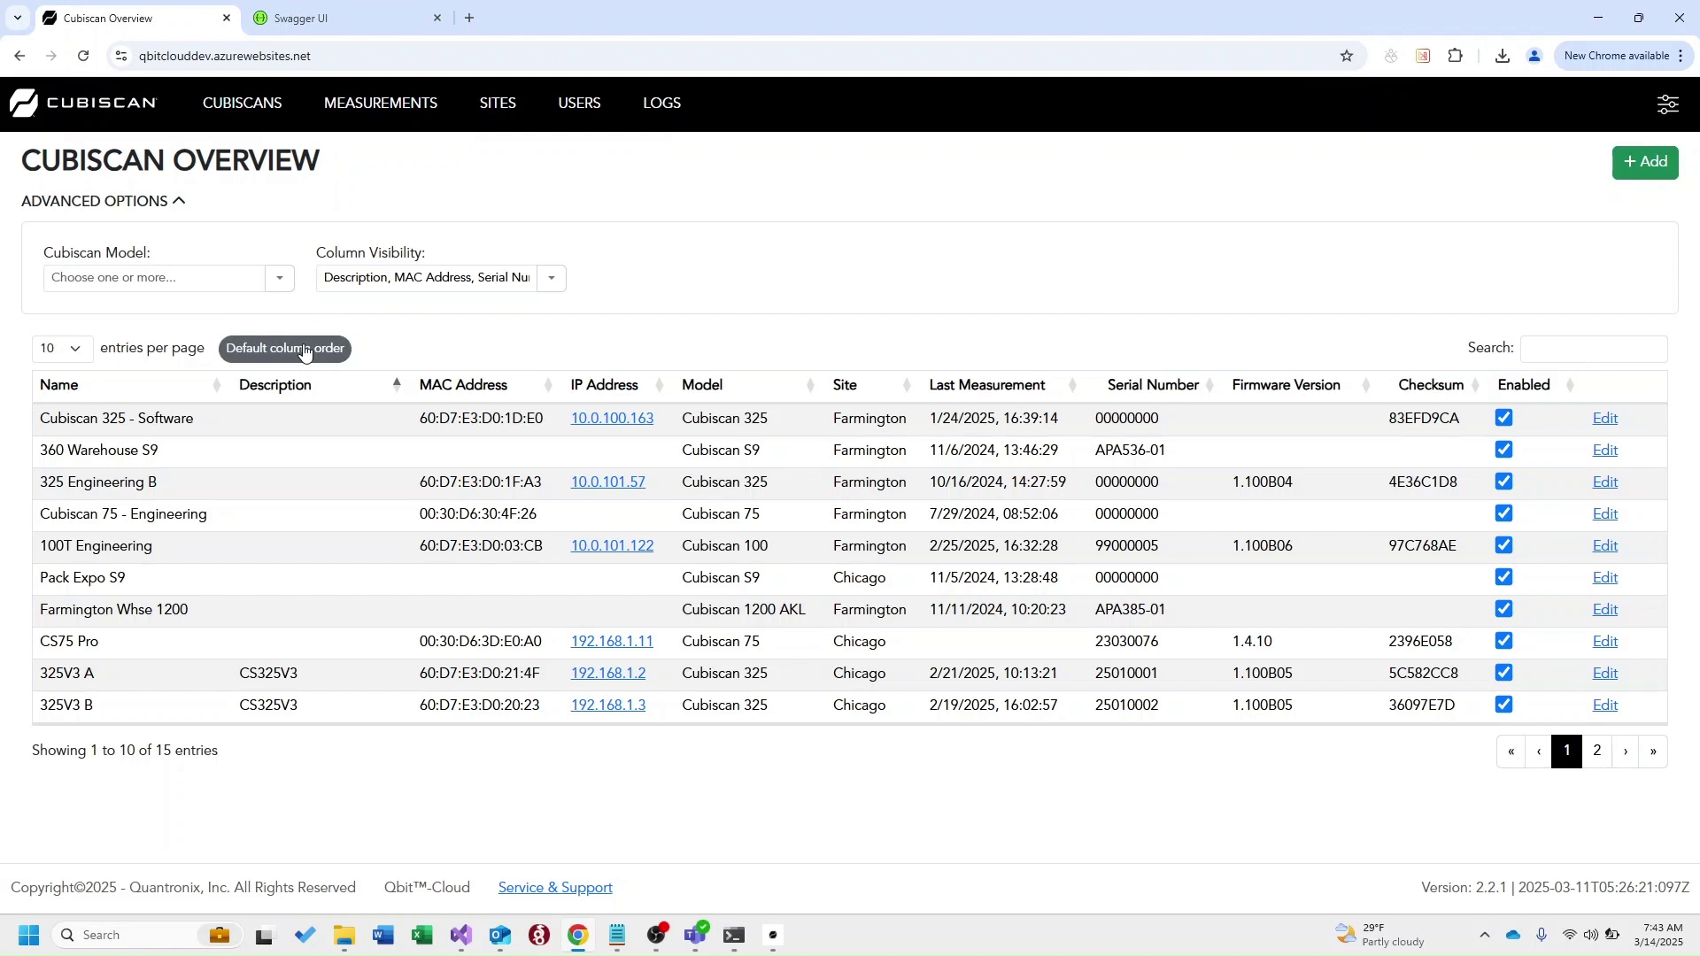
pyautogui.click(305, 350)
pyautogui.click(178, 203)
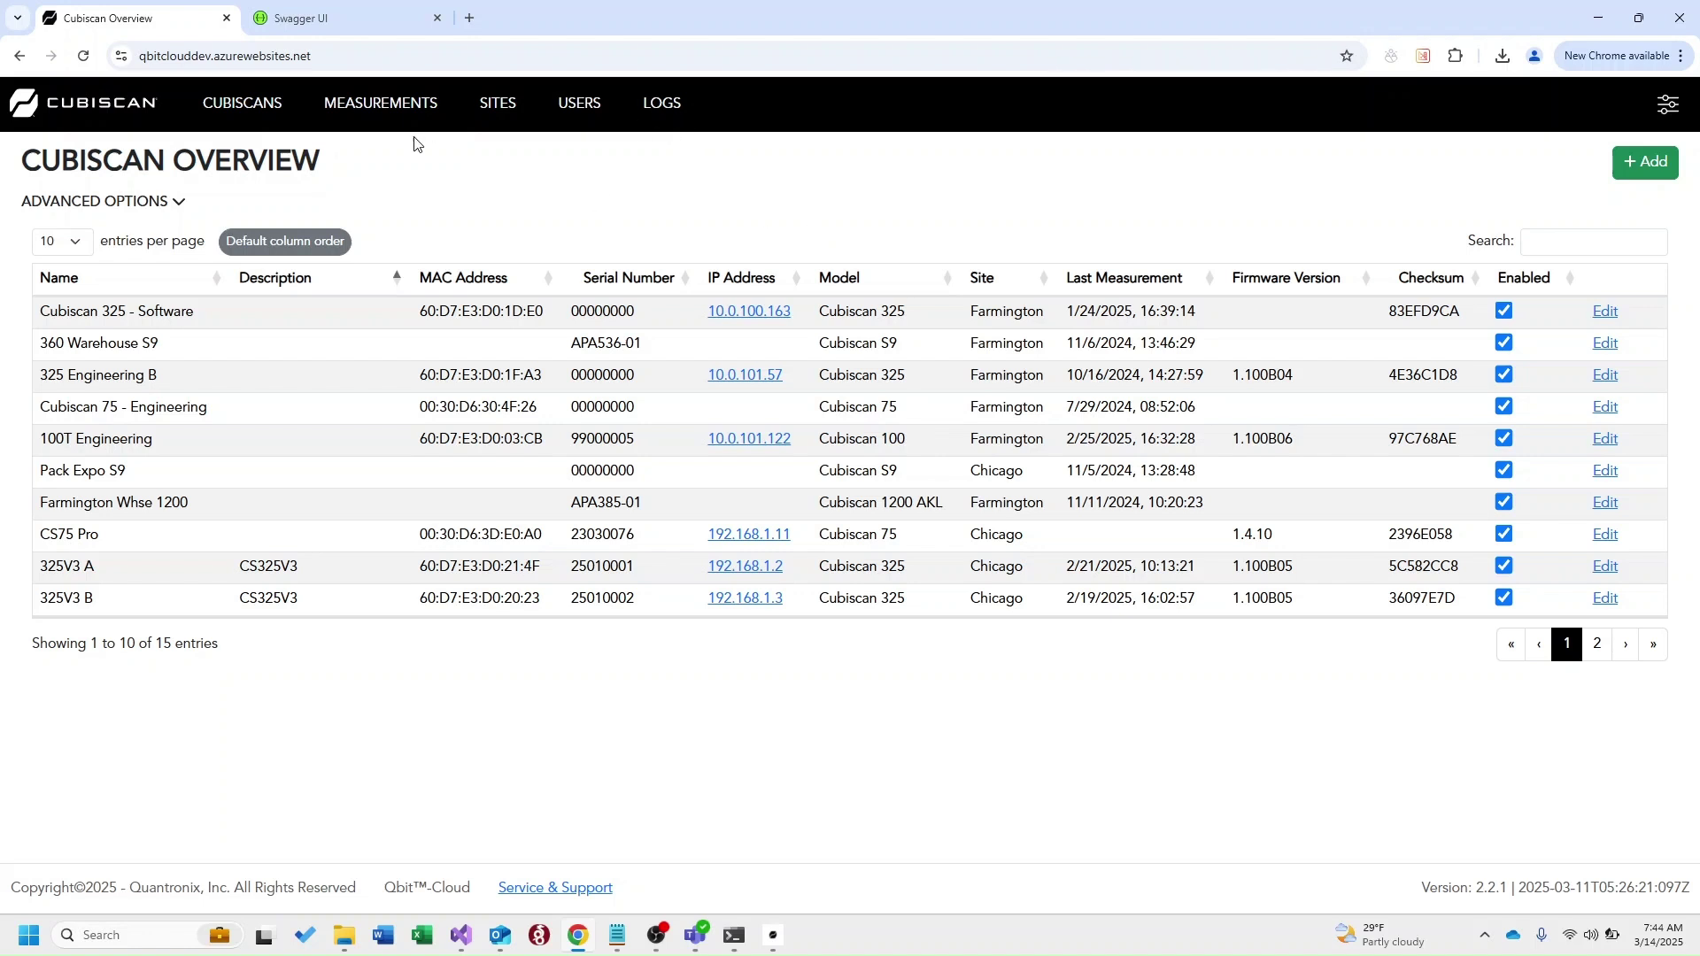
# Show the Measurements page with its measurement misc field definitions
pyautogui.click(383, 115)
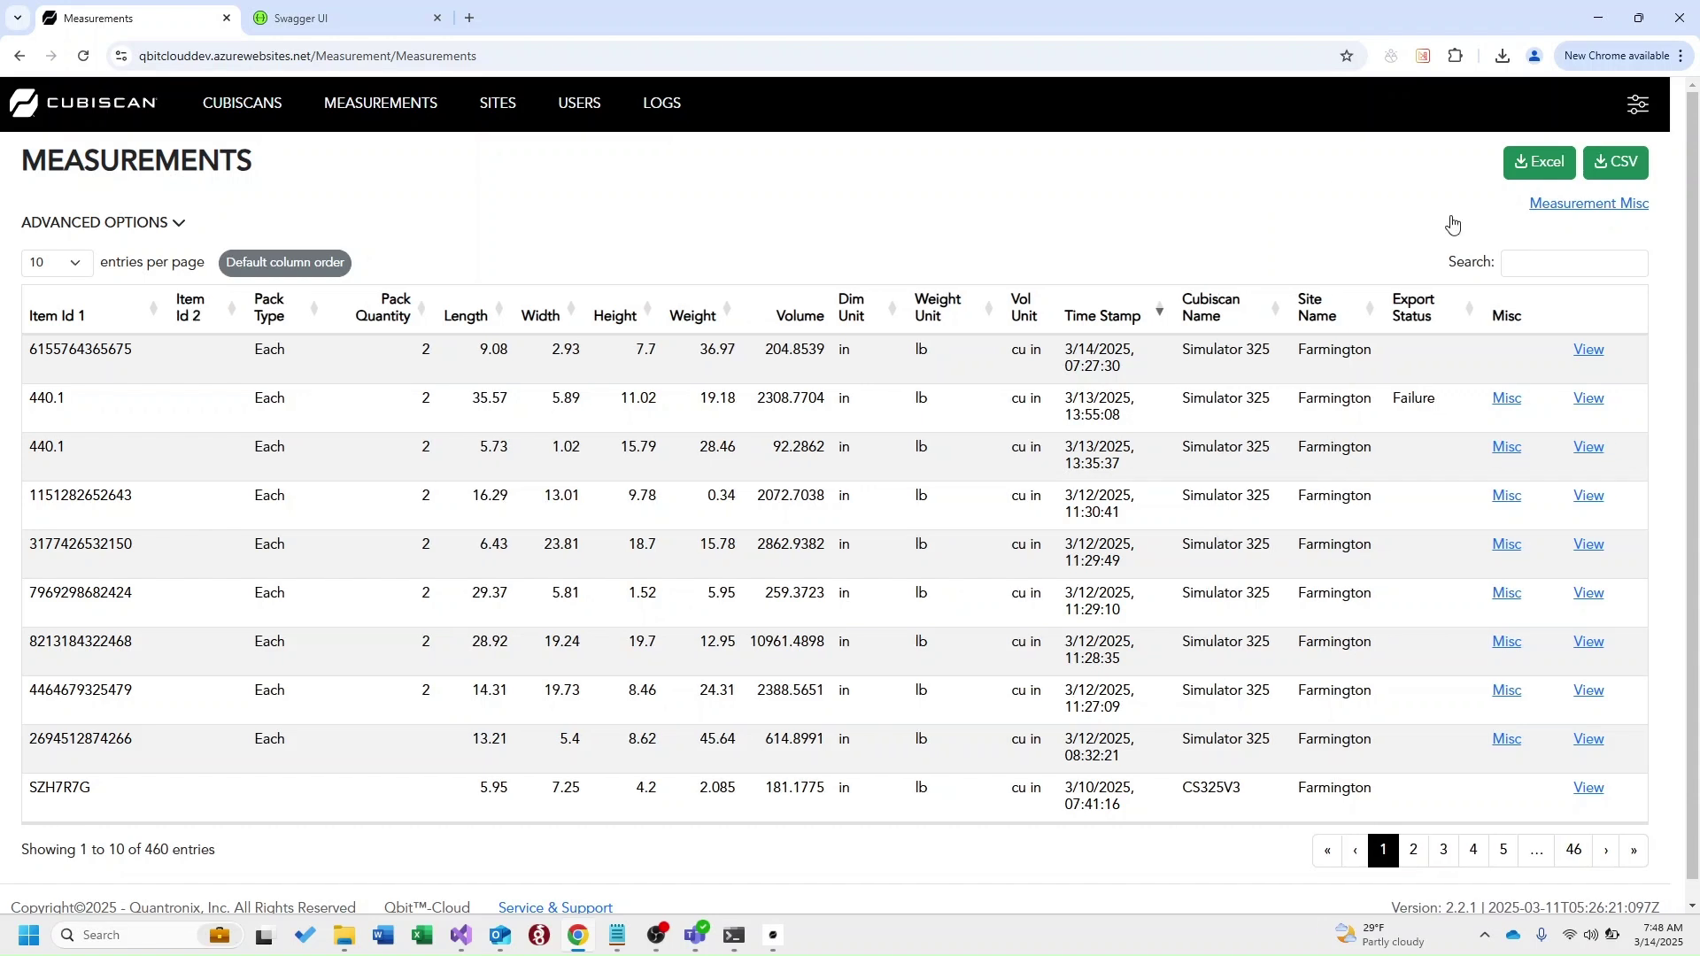
pyautogui.click(1571, 206)
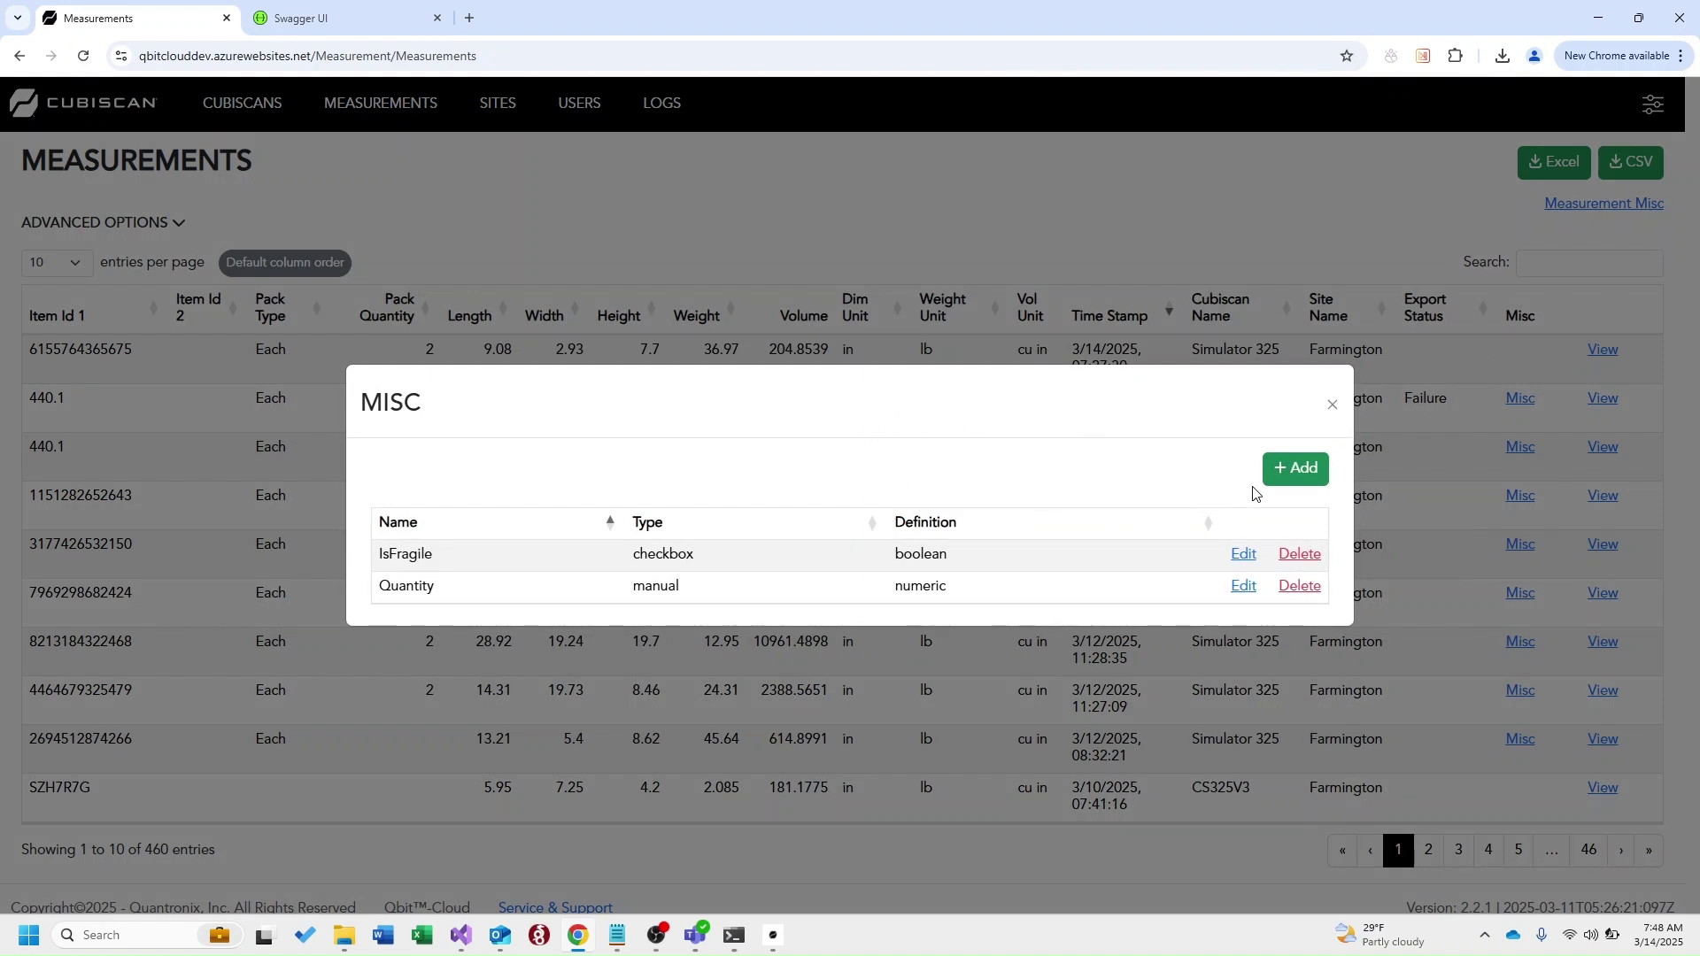
# Create a required Y/N misc field named 'Test' and dismiss the success message
pyautogui.click(1293, 468)
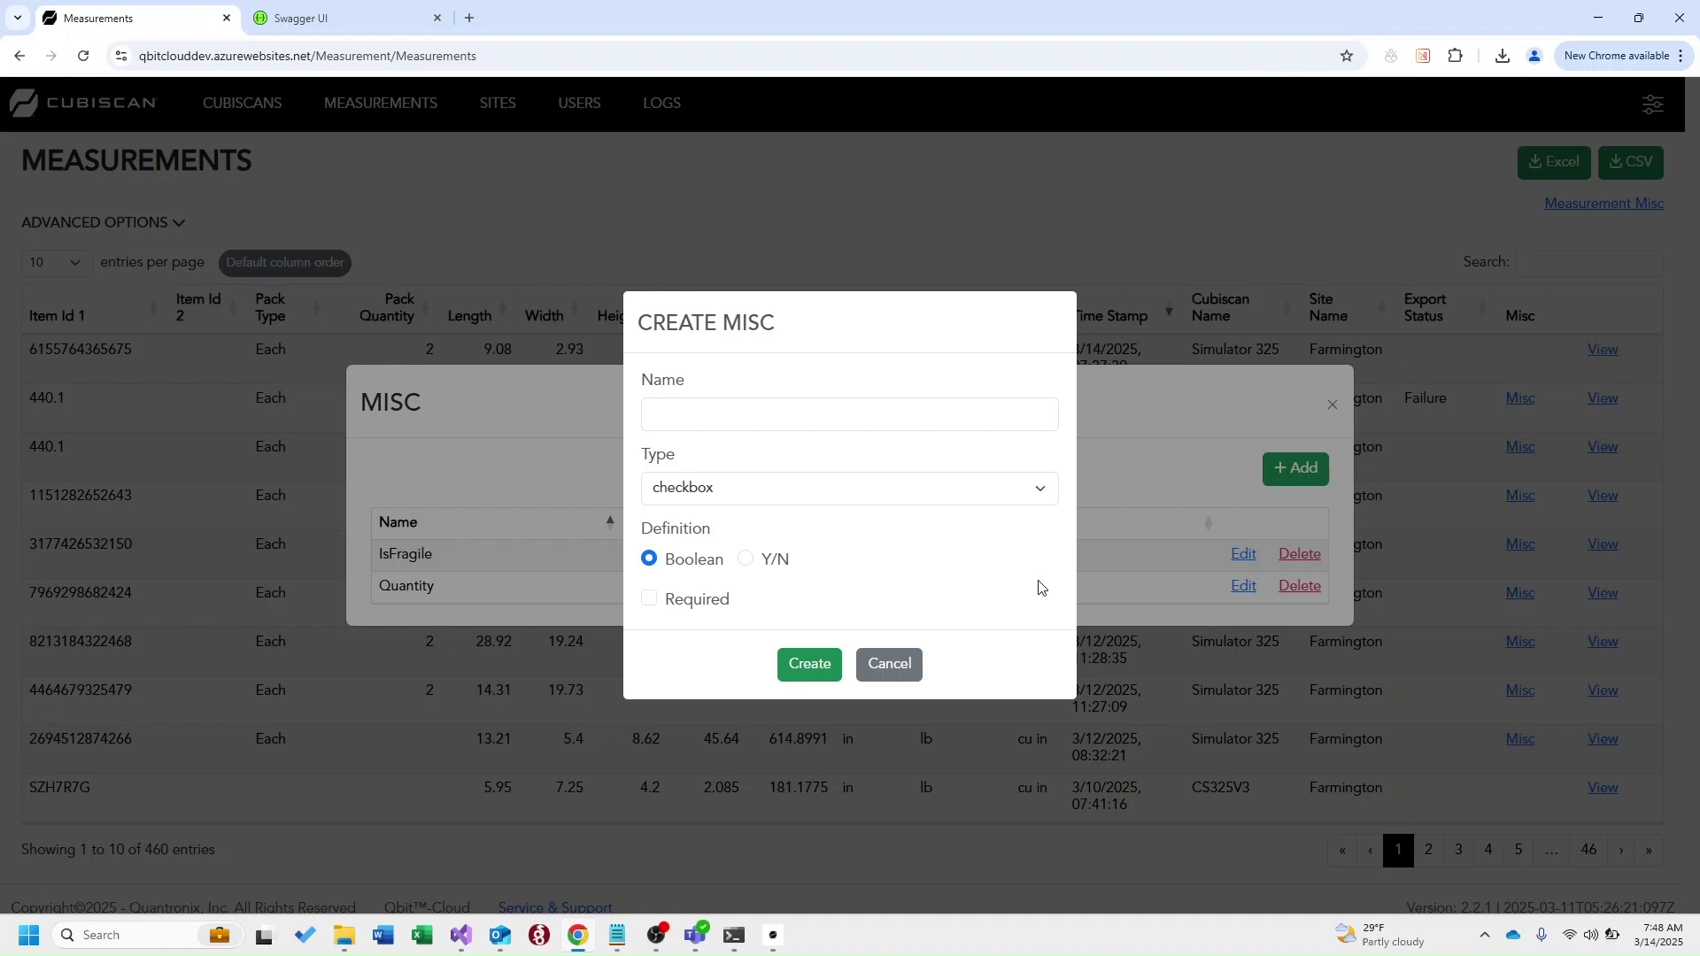
pyautogui.click(924, 412)
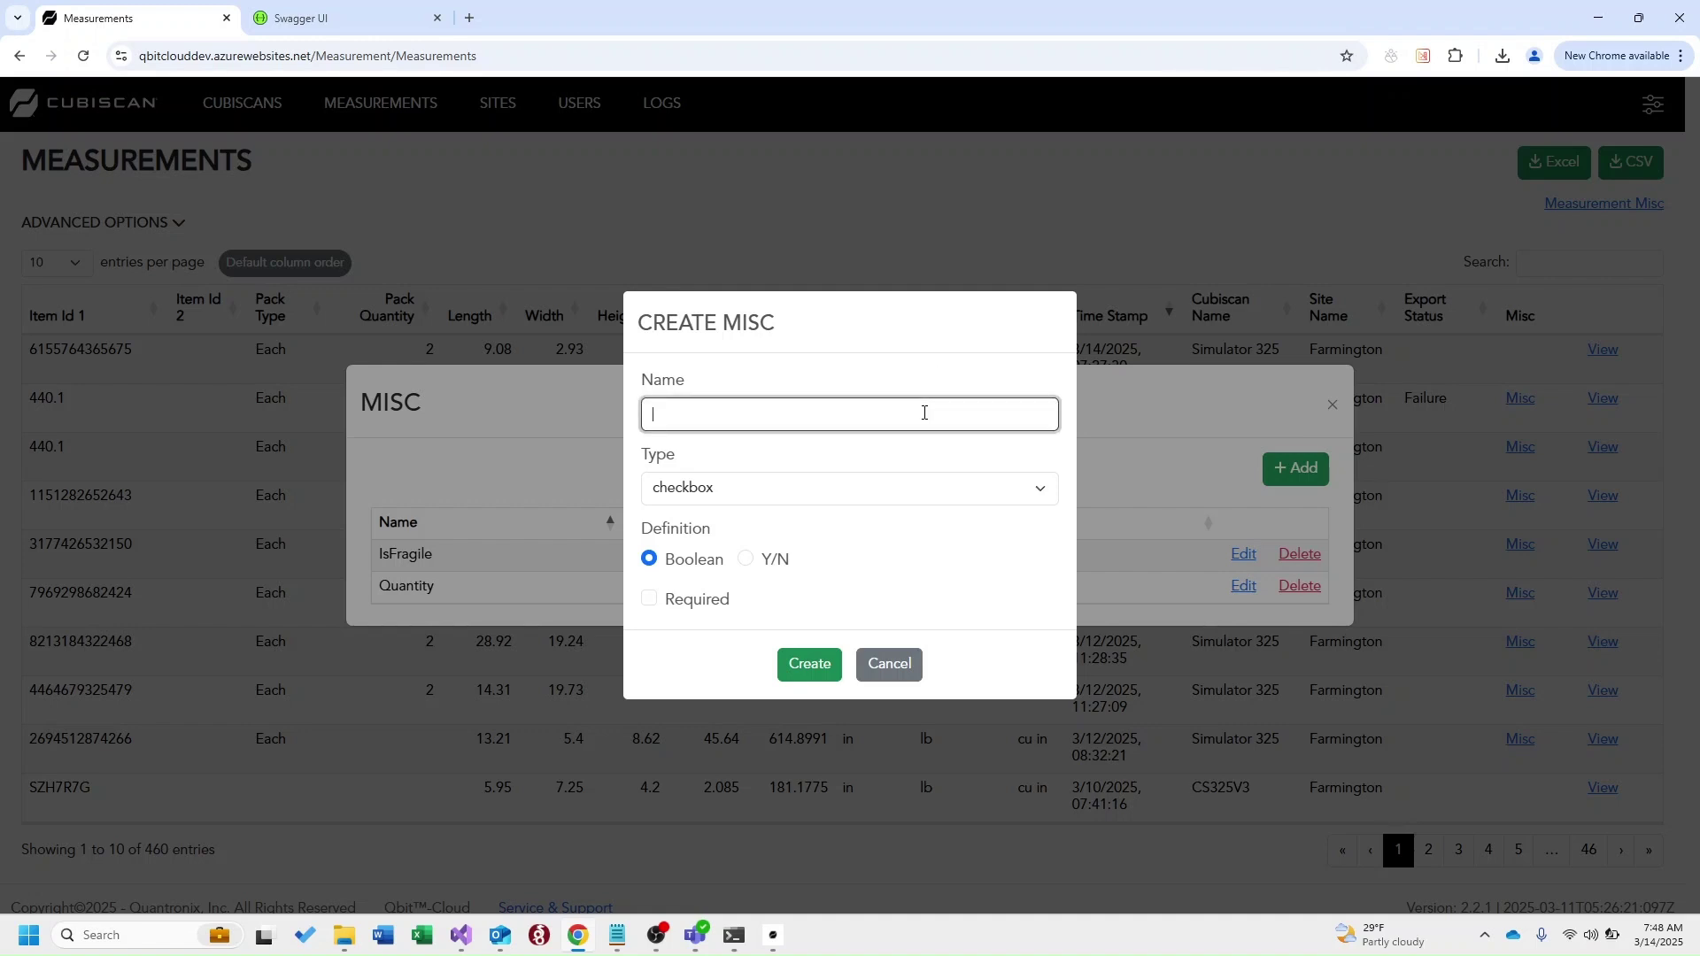
pyautogui.write('Test')
pyautogui.click(745, 559)
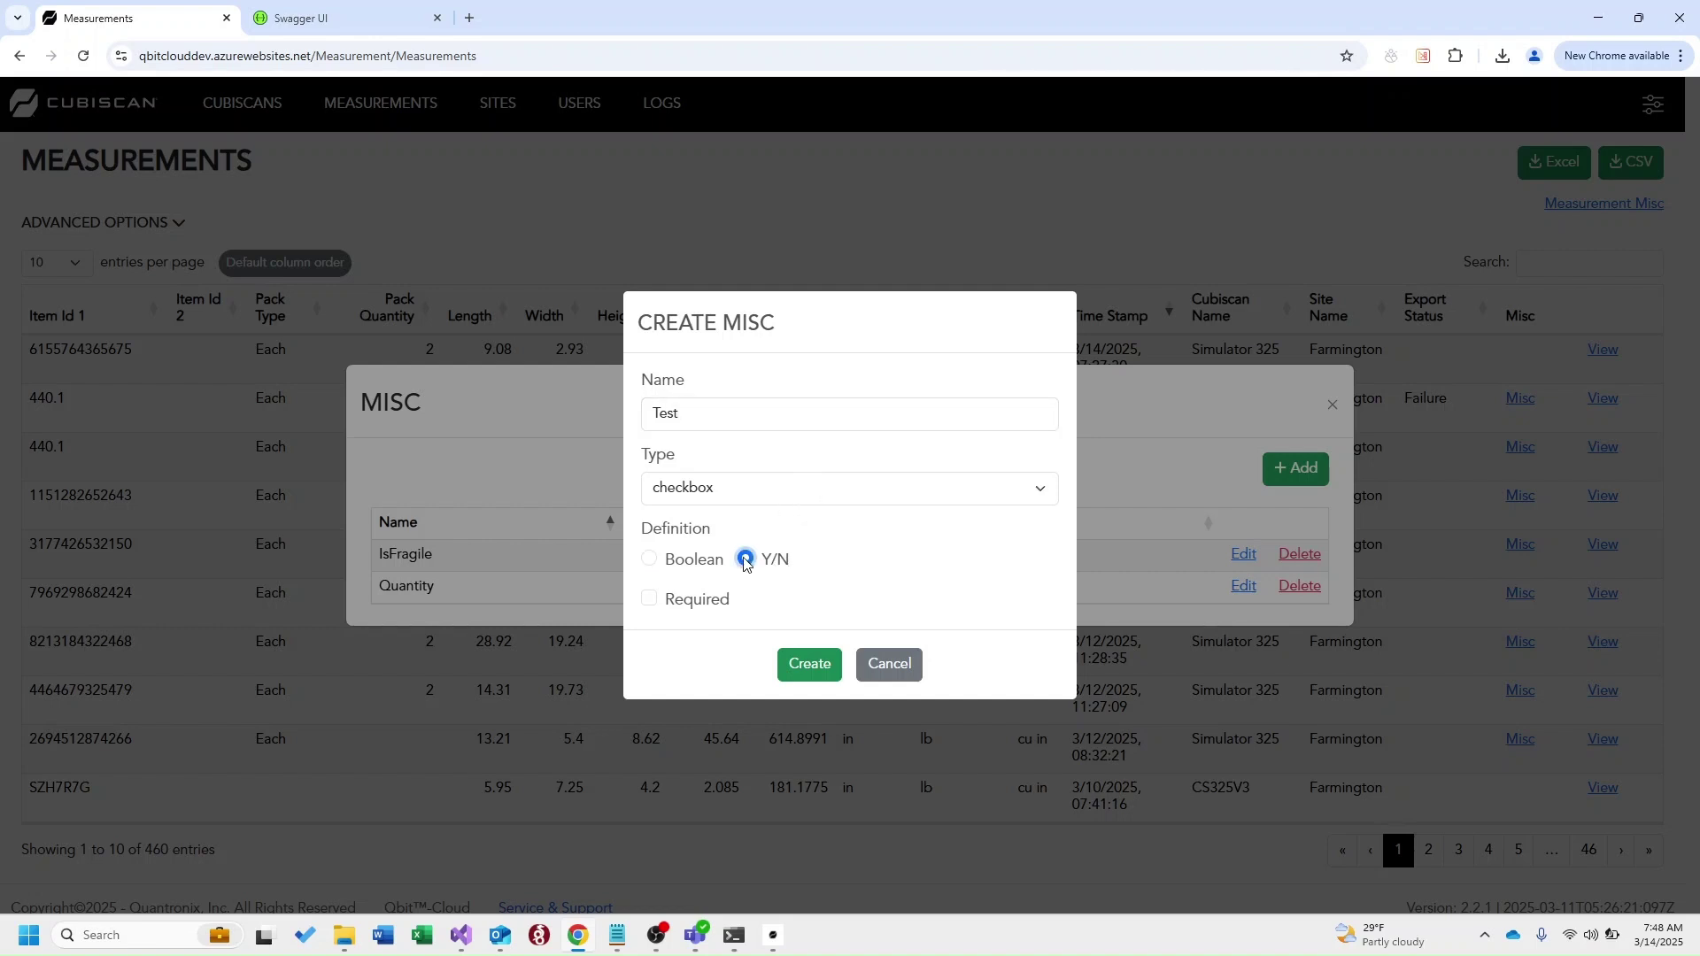
pyautogui.click(680, 606)
pyautogui.click(795, 664)
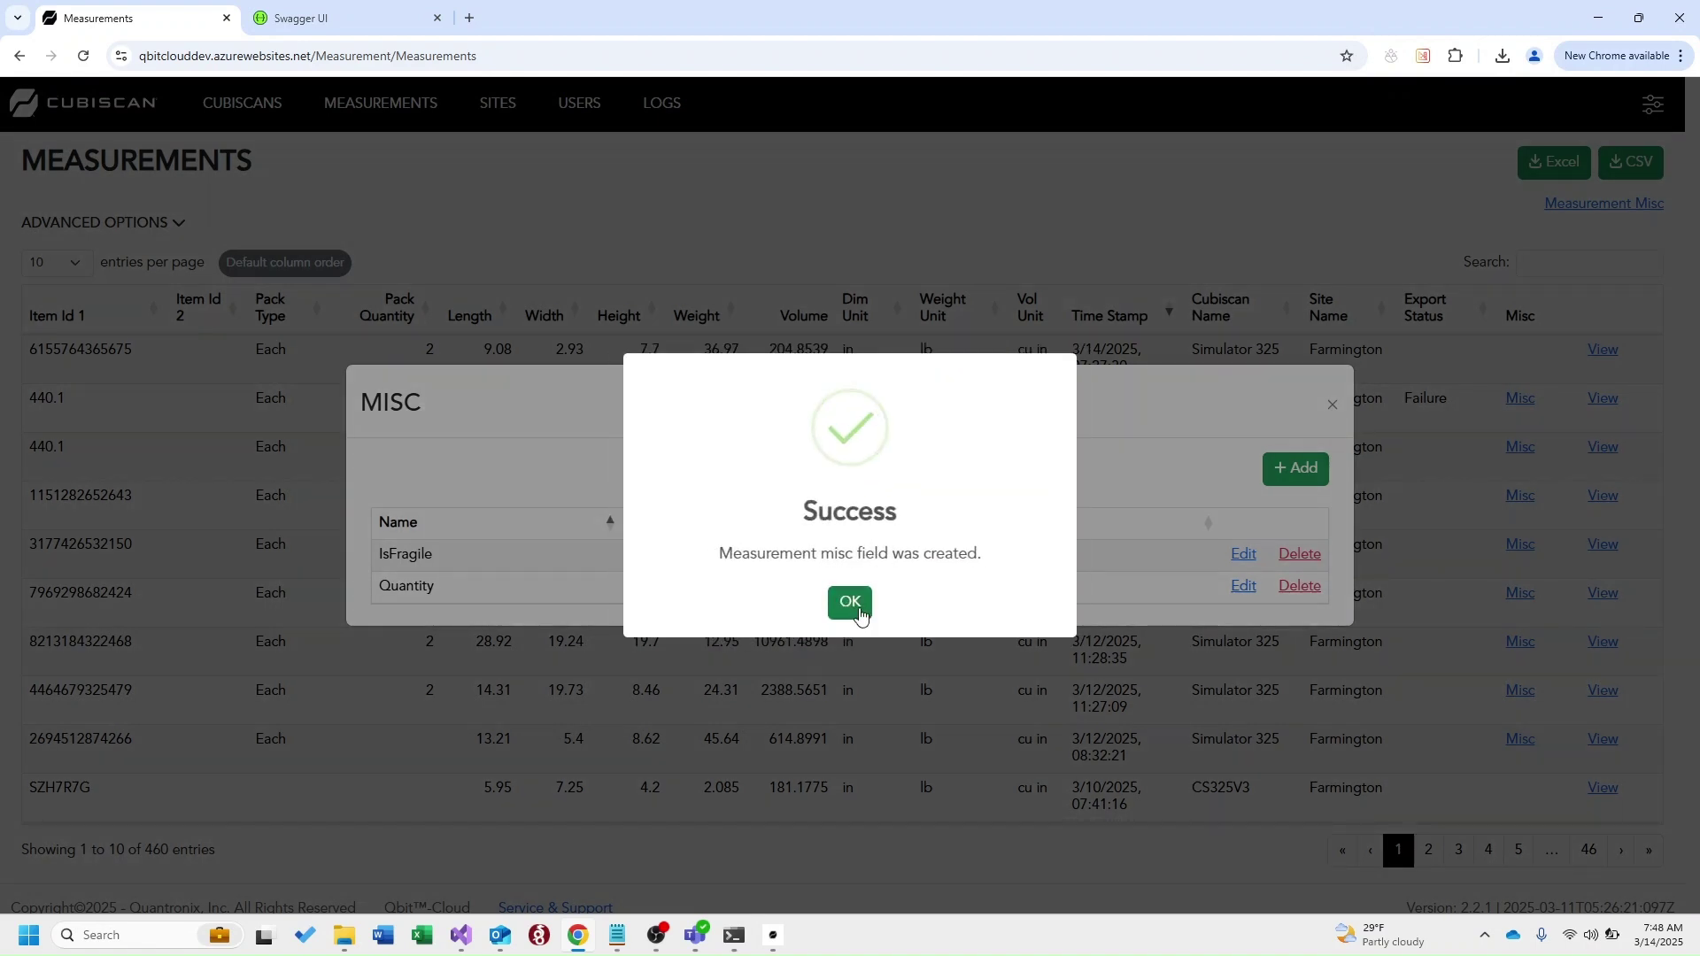
pyautogui.click(854, 606)
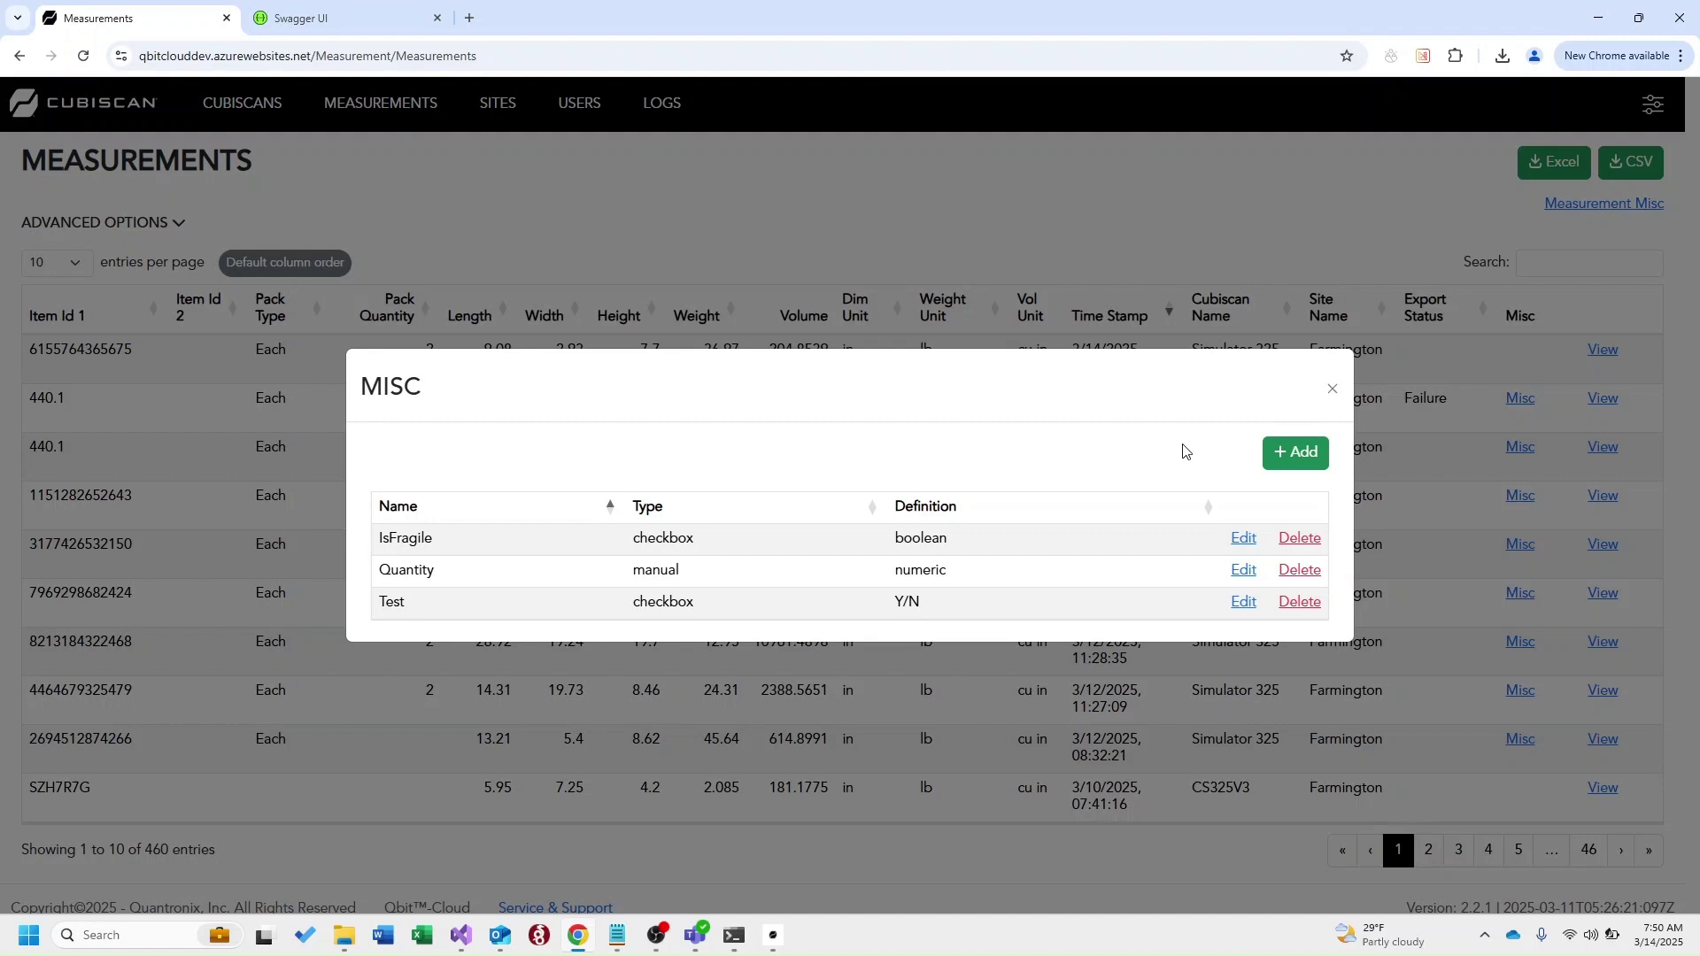
# Reload the measurements and review the newest entry's misc values: IsFragile, Quantity 3, Test
pyautogui.click(1333, 389)
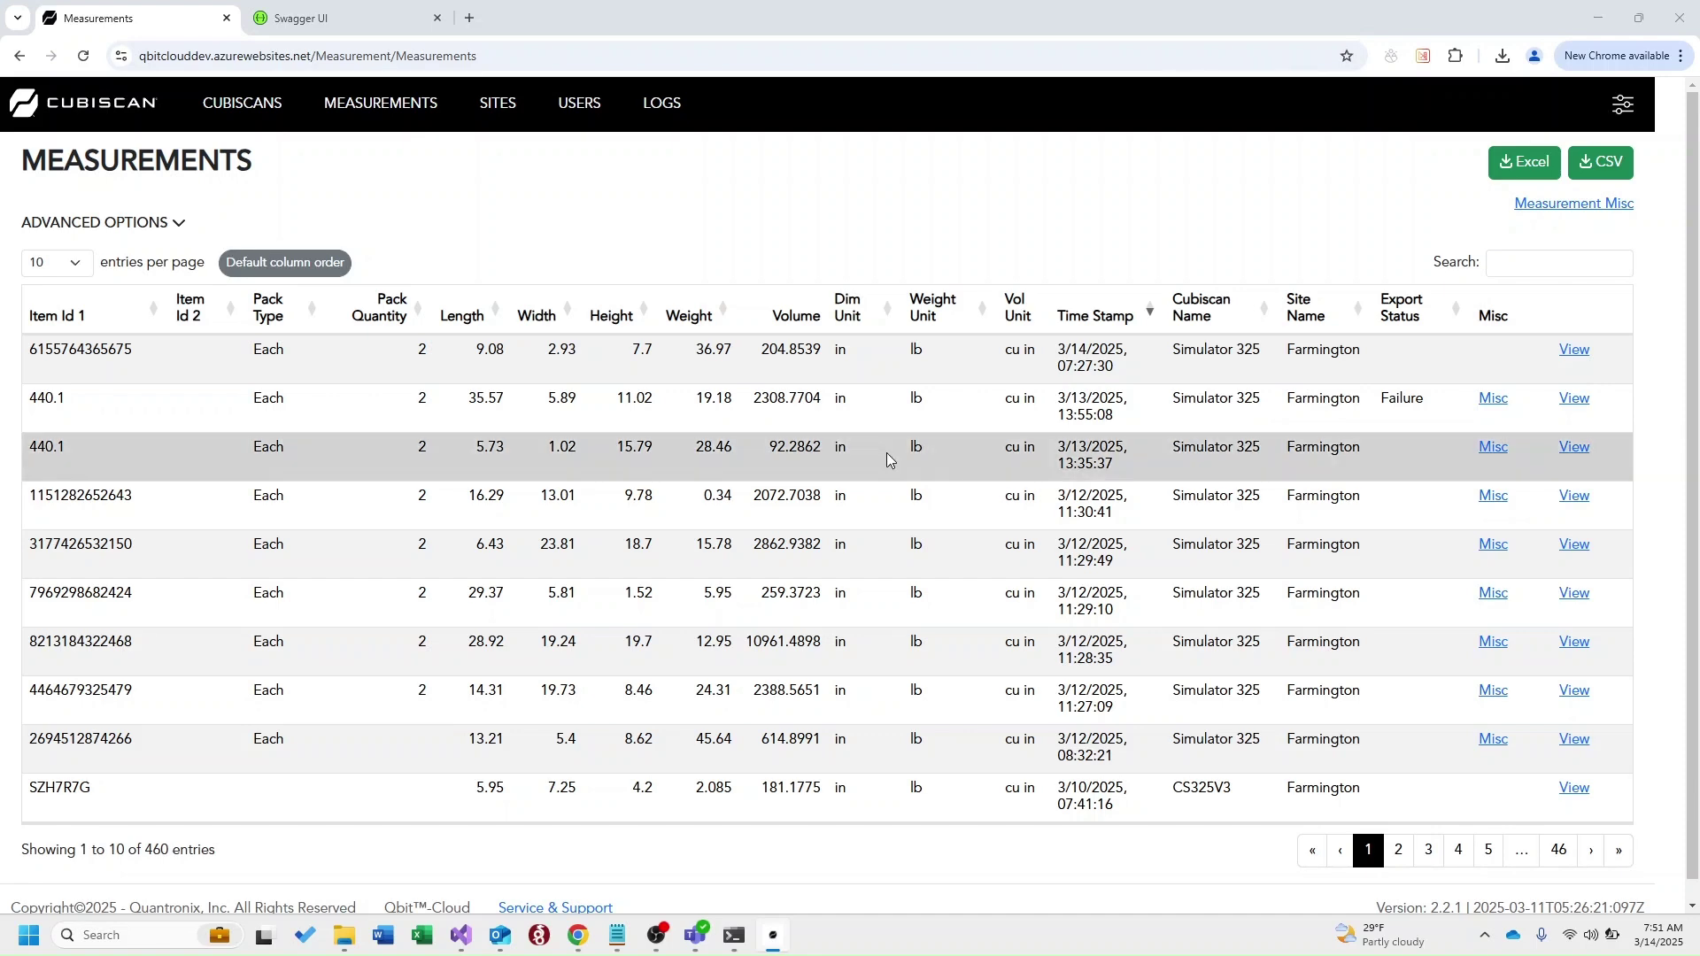
pyautogui.click(83, 55)
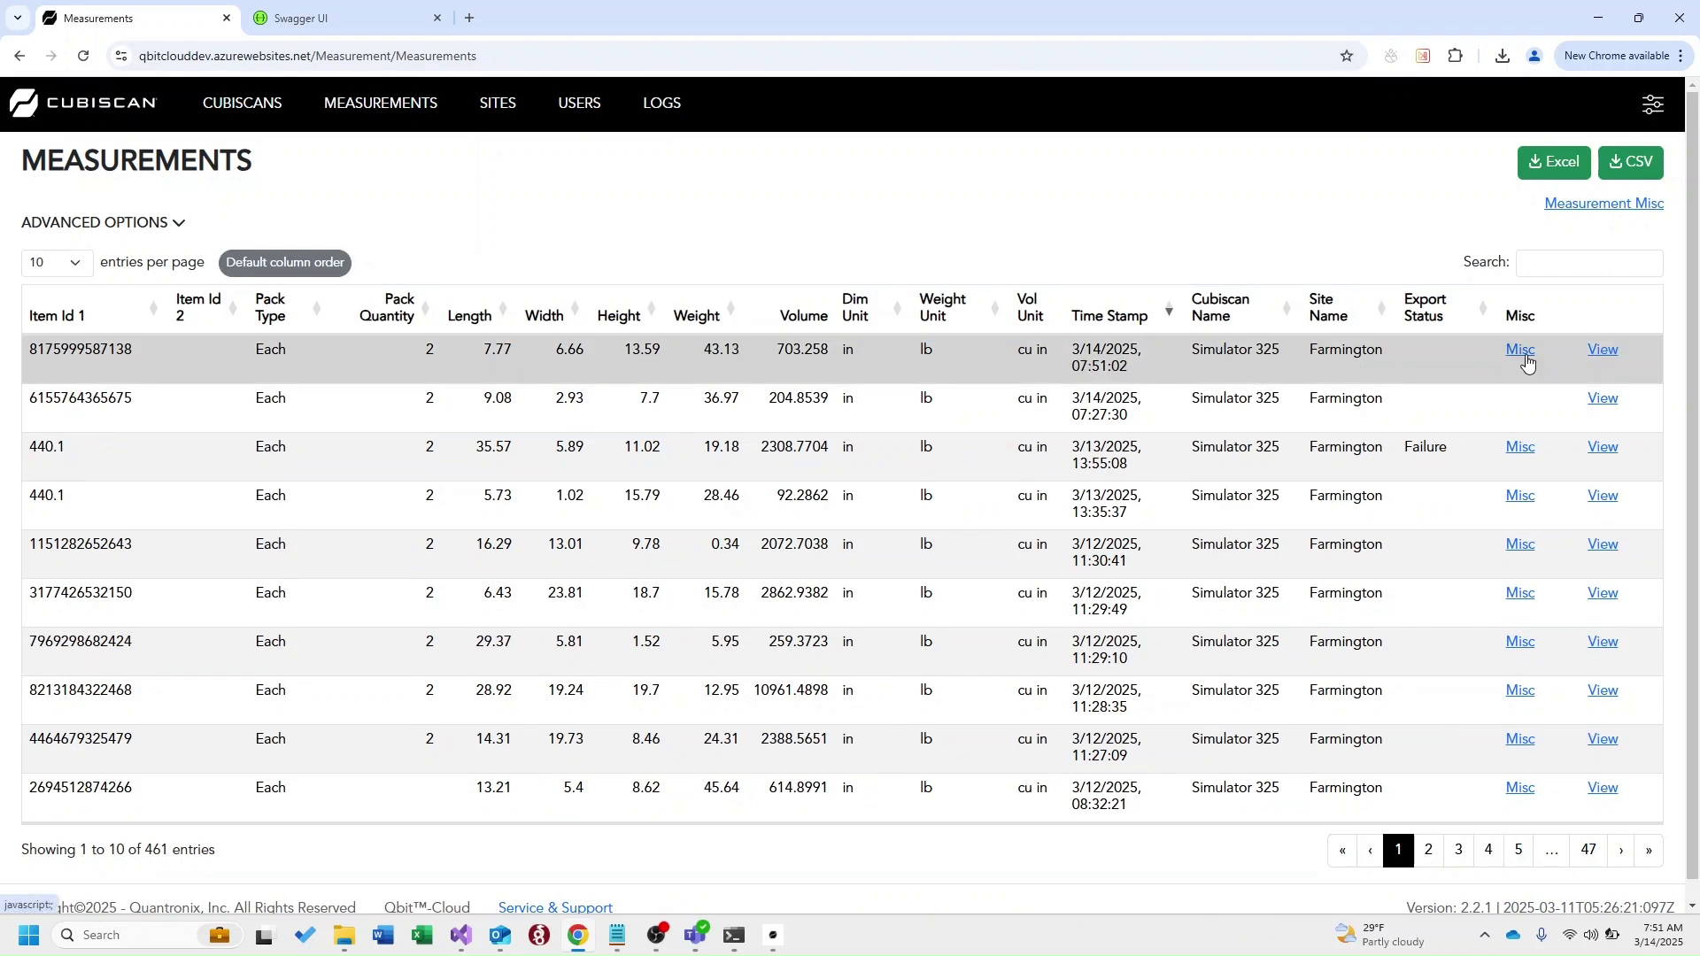
pyautogui.click(1523, 351)
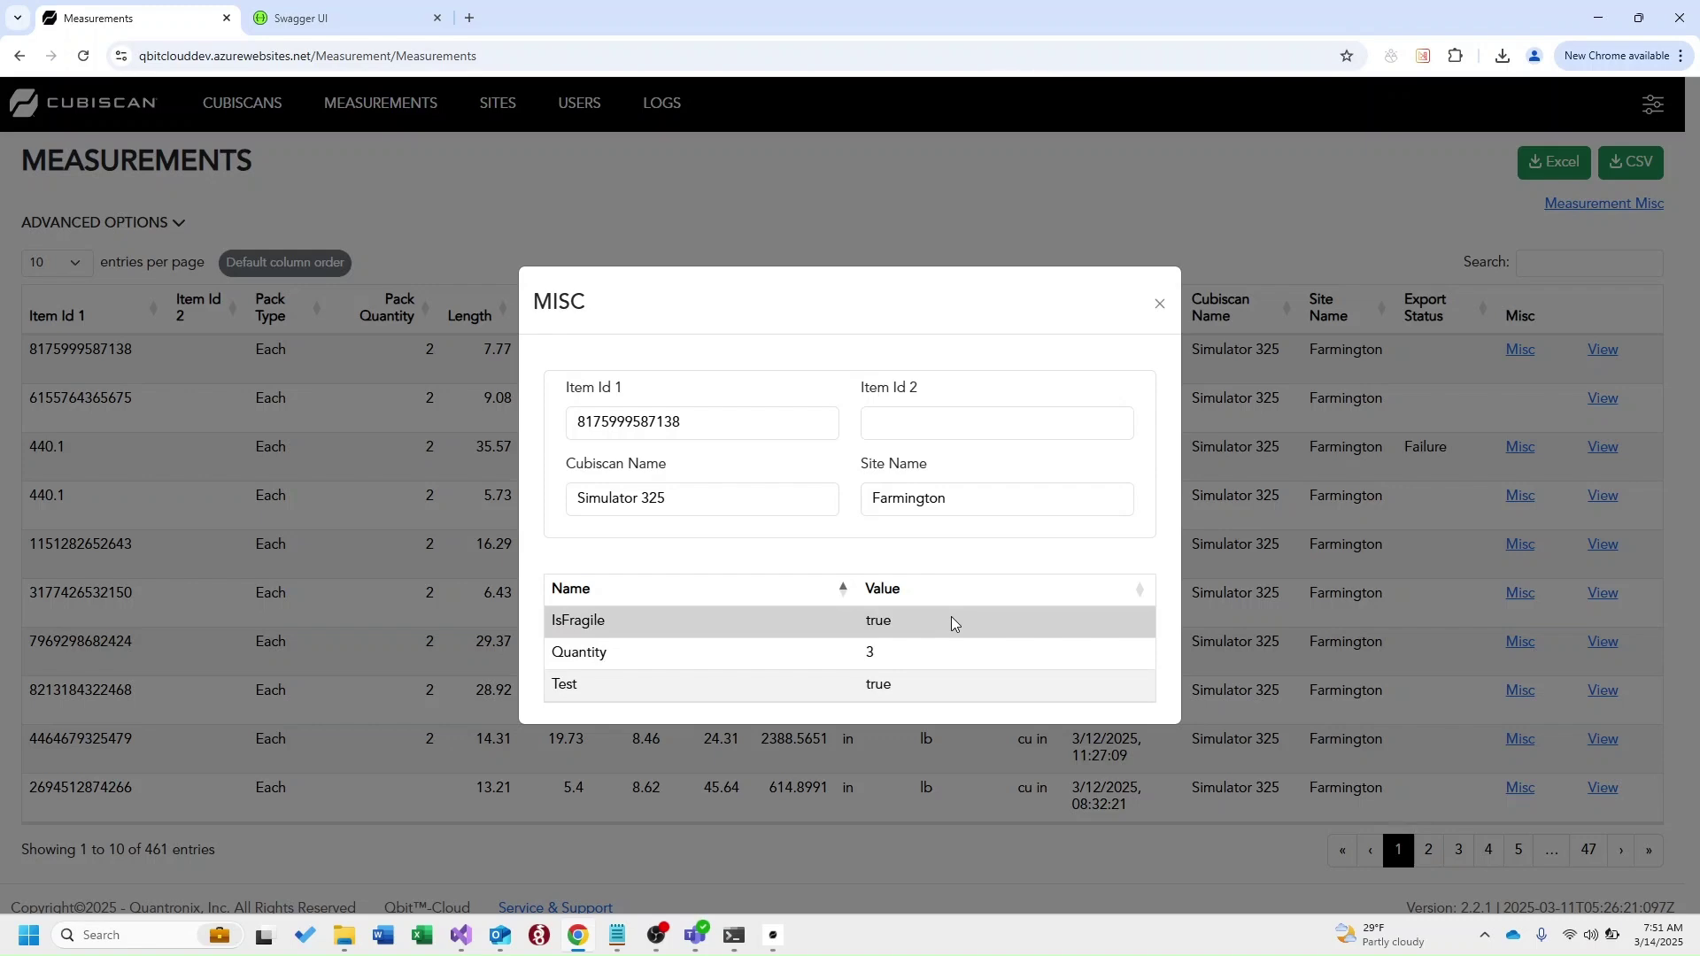
pyautogui.click(1159, 305)
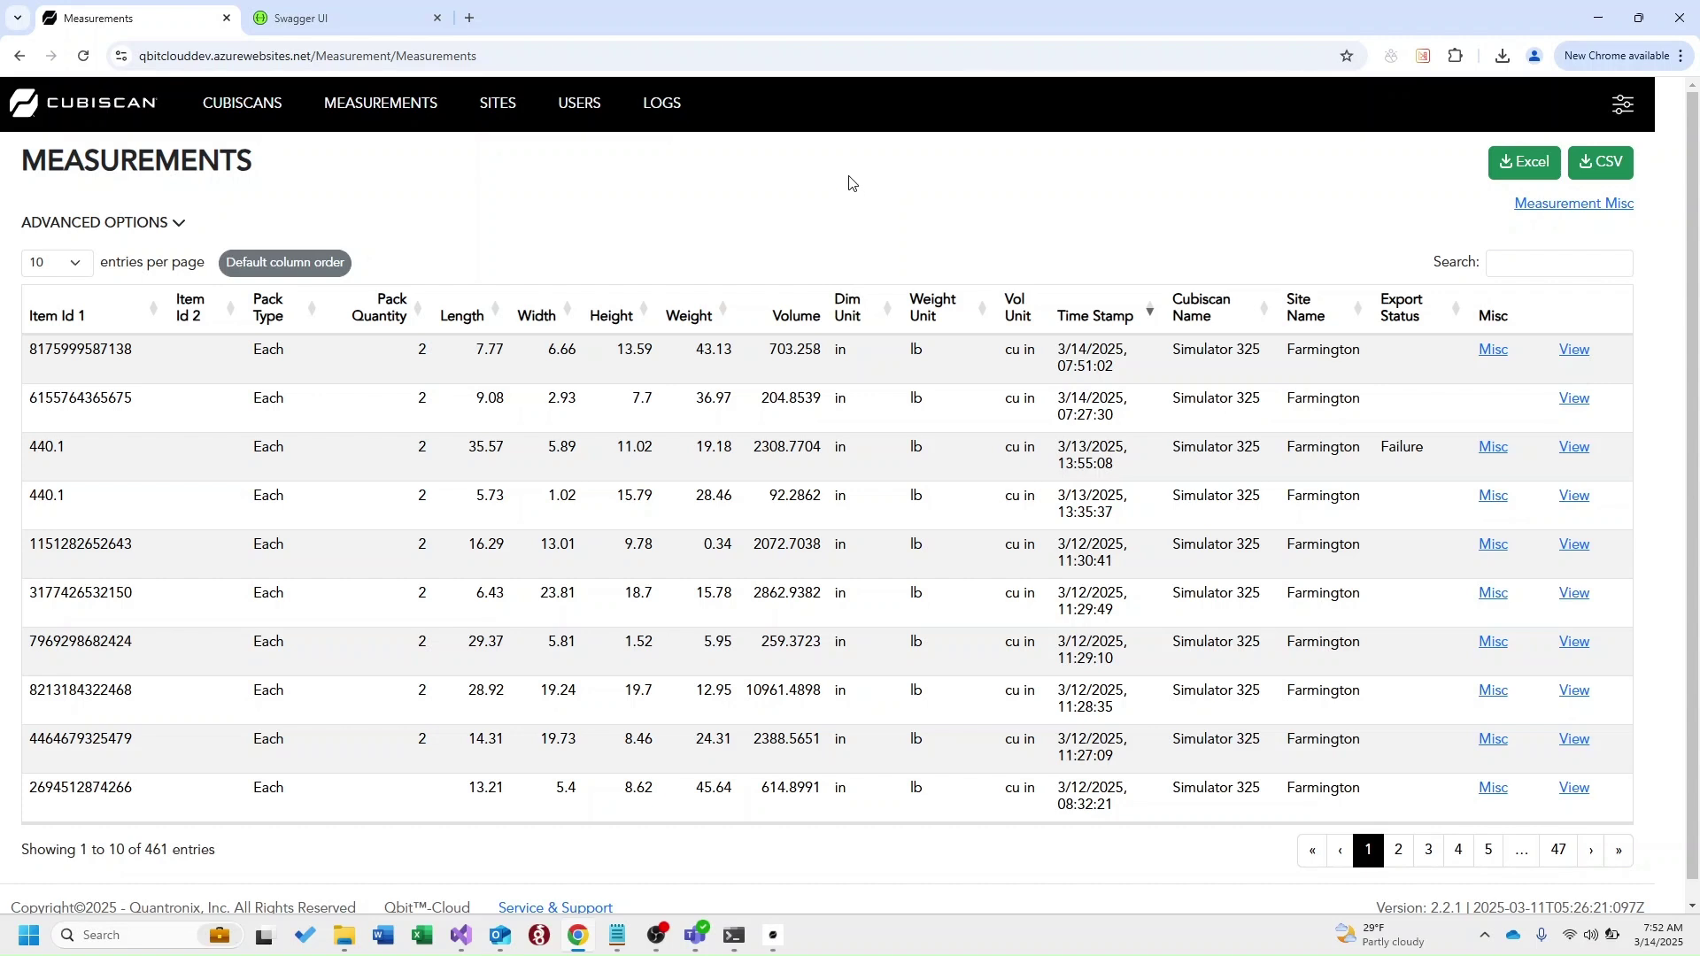
pyautogui.click(177, 227)
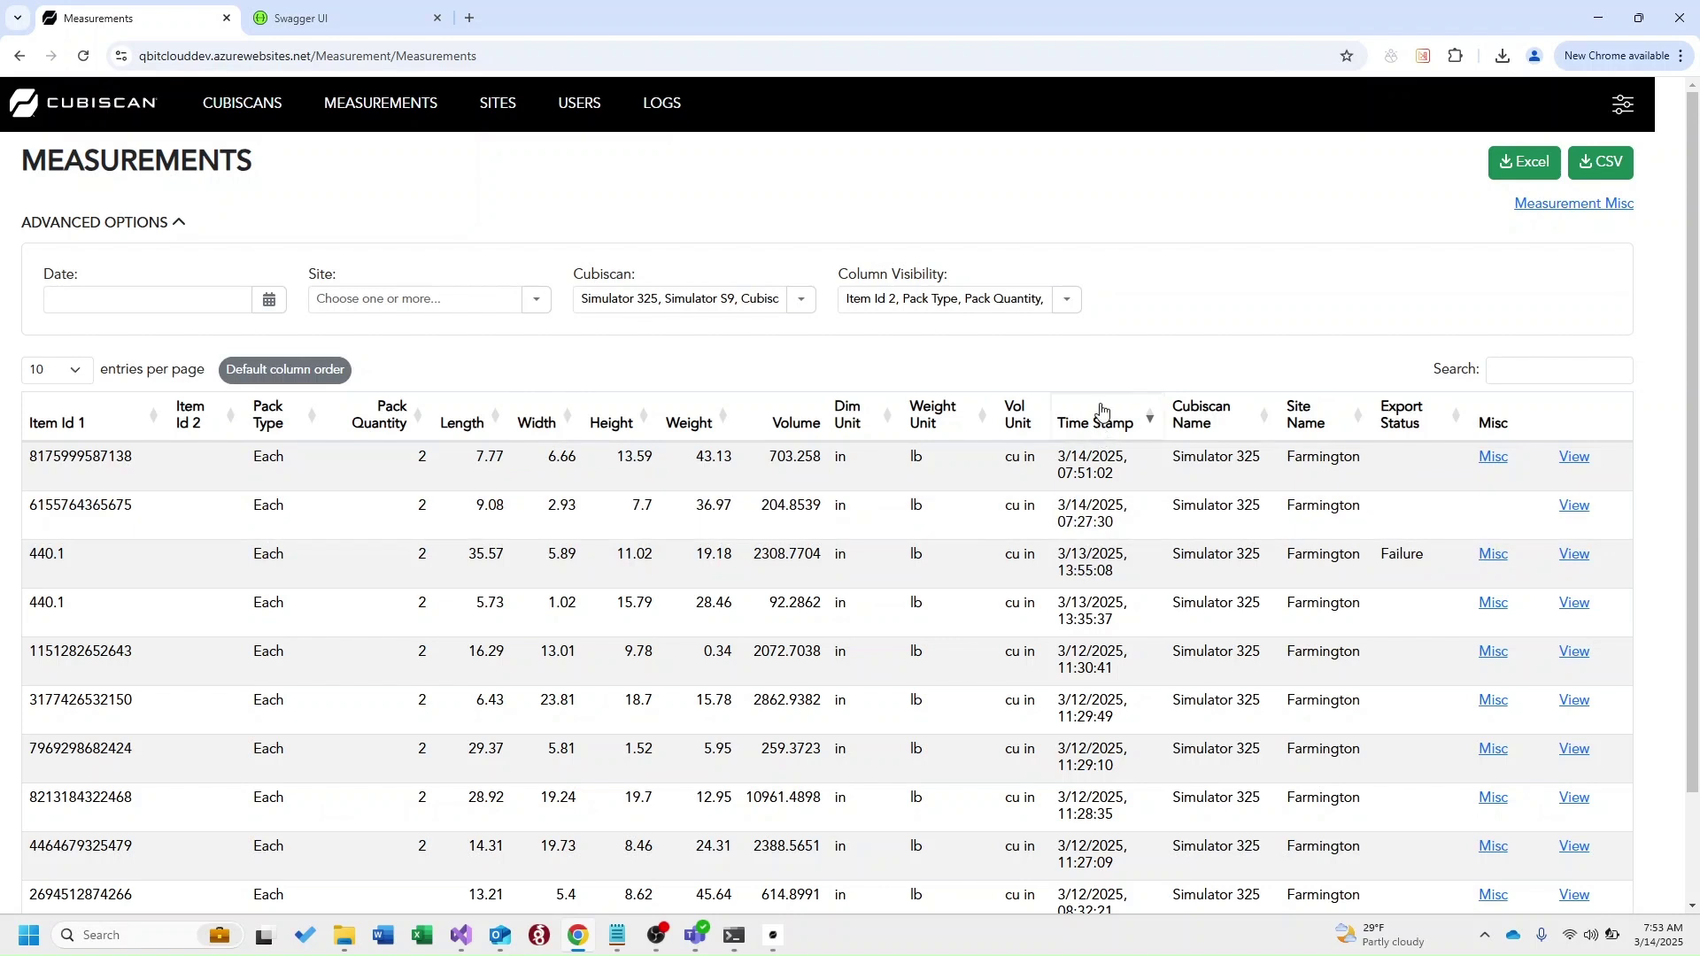
pyautogui.click(177, 223)
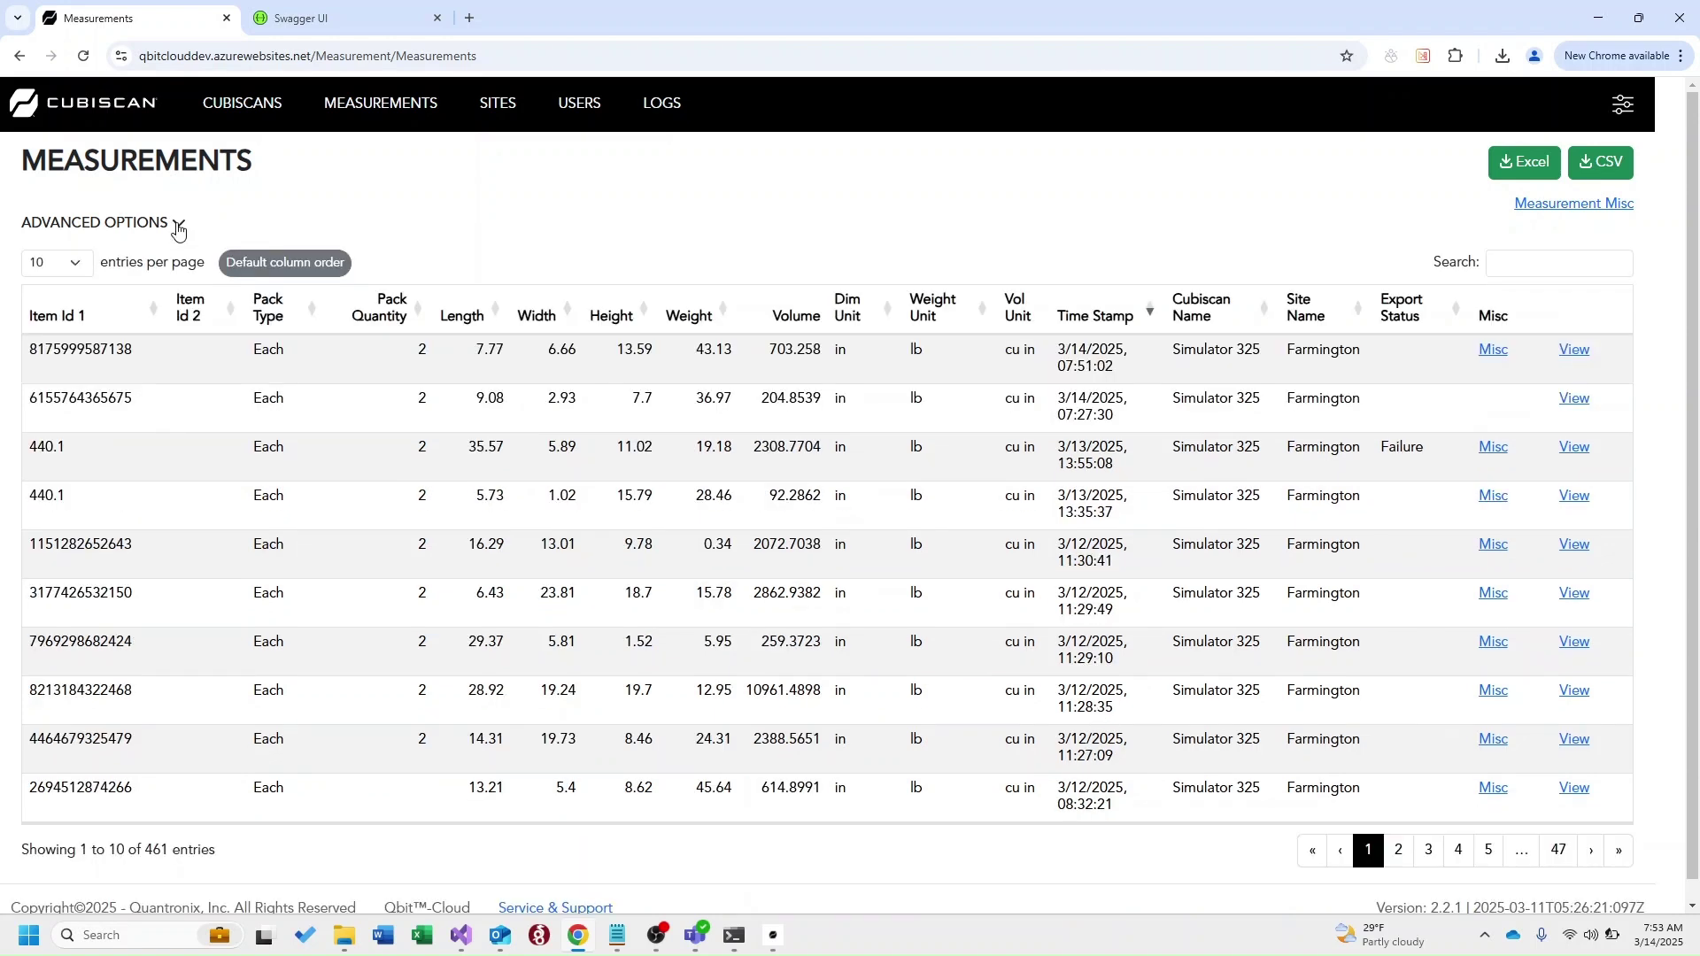
pyautogui.click(1518, 262)
# Filter measurements to item 5UR1395BA5155 and review its details and images
pyautogui.write('5UR1395BA5155')
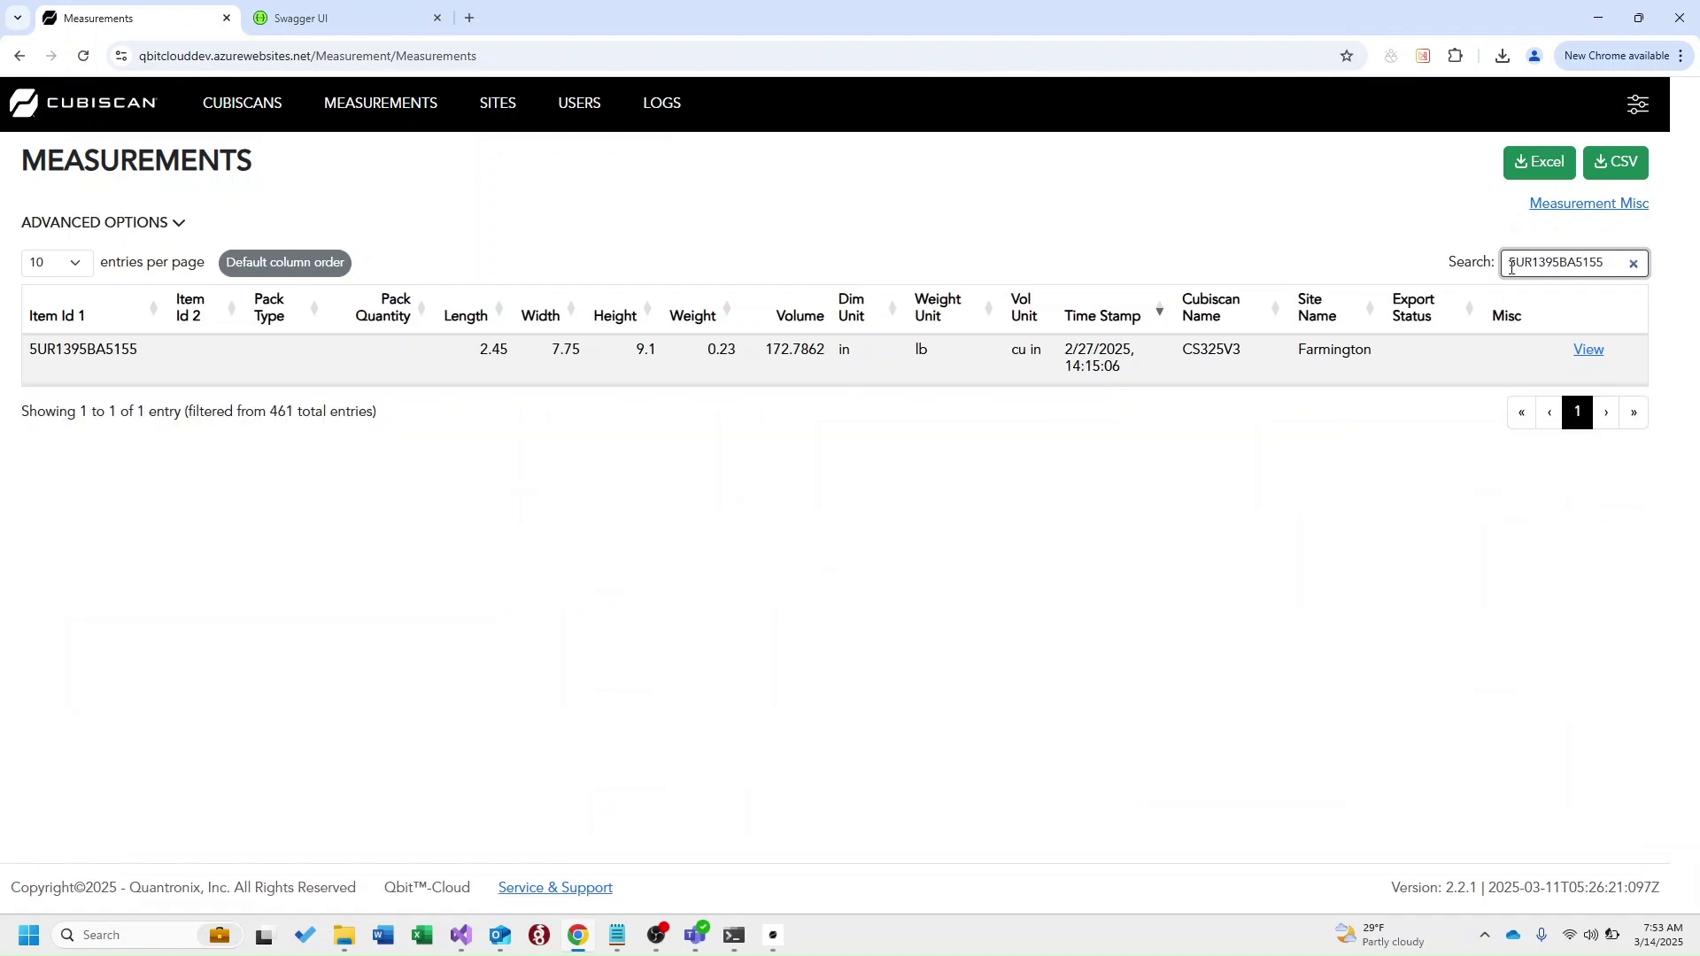
pyautogui.click(1597, 356)
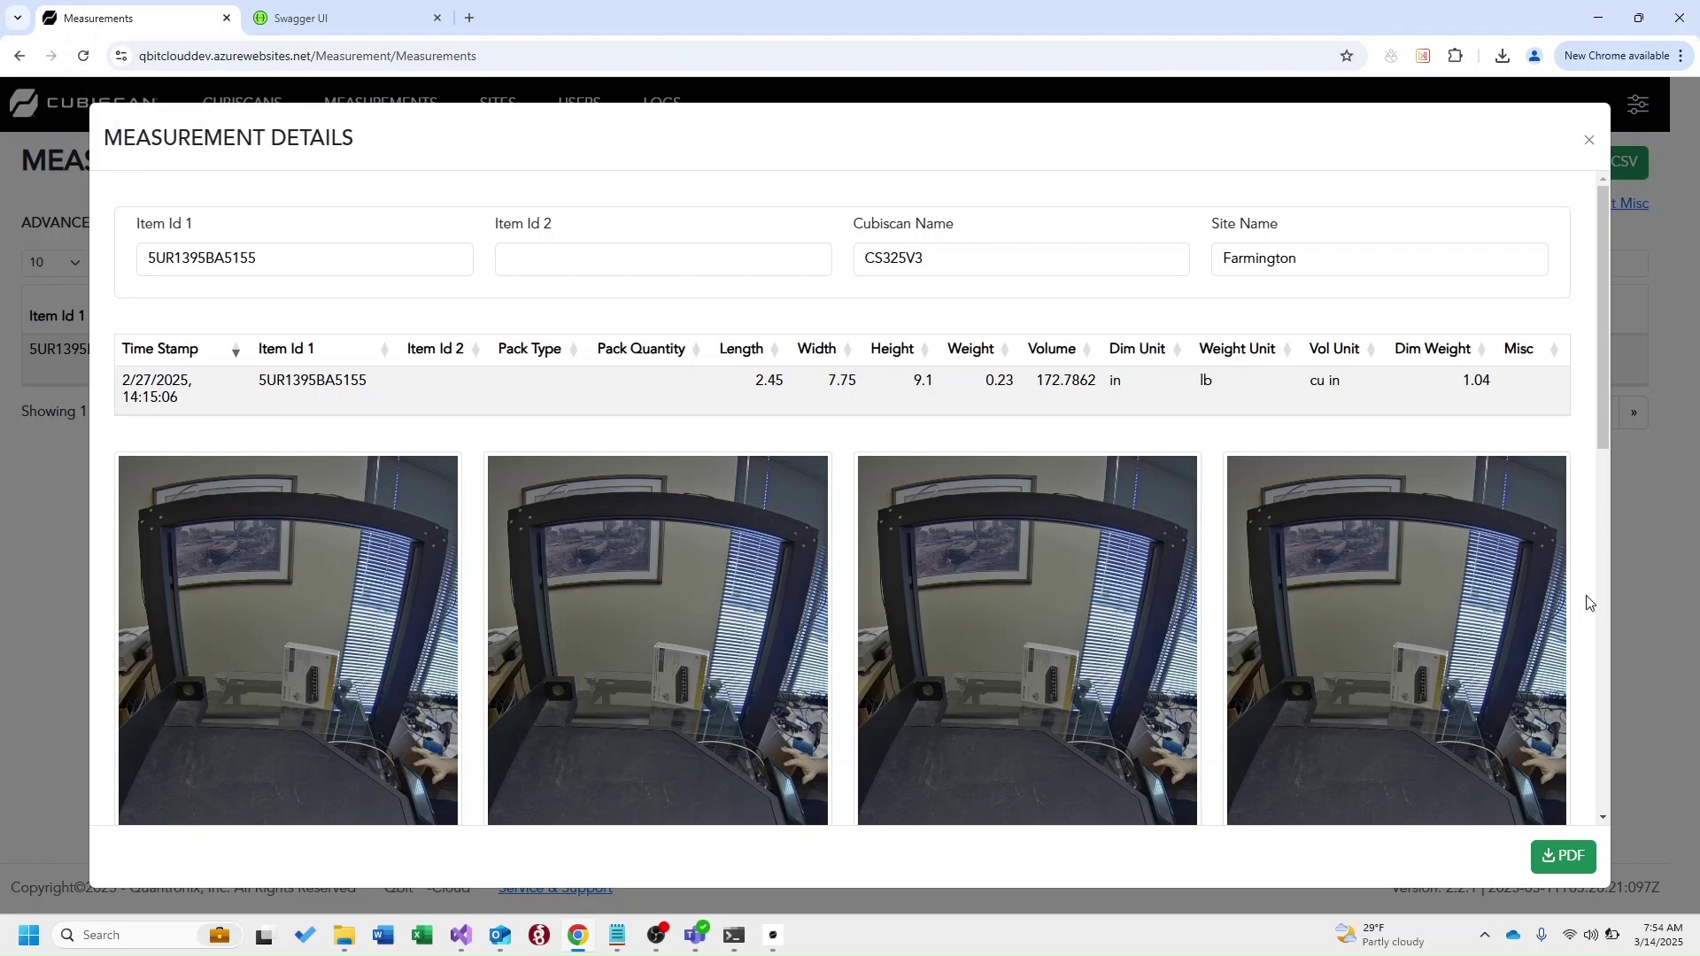
pyautogui.click(1590, 139)
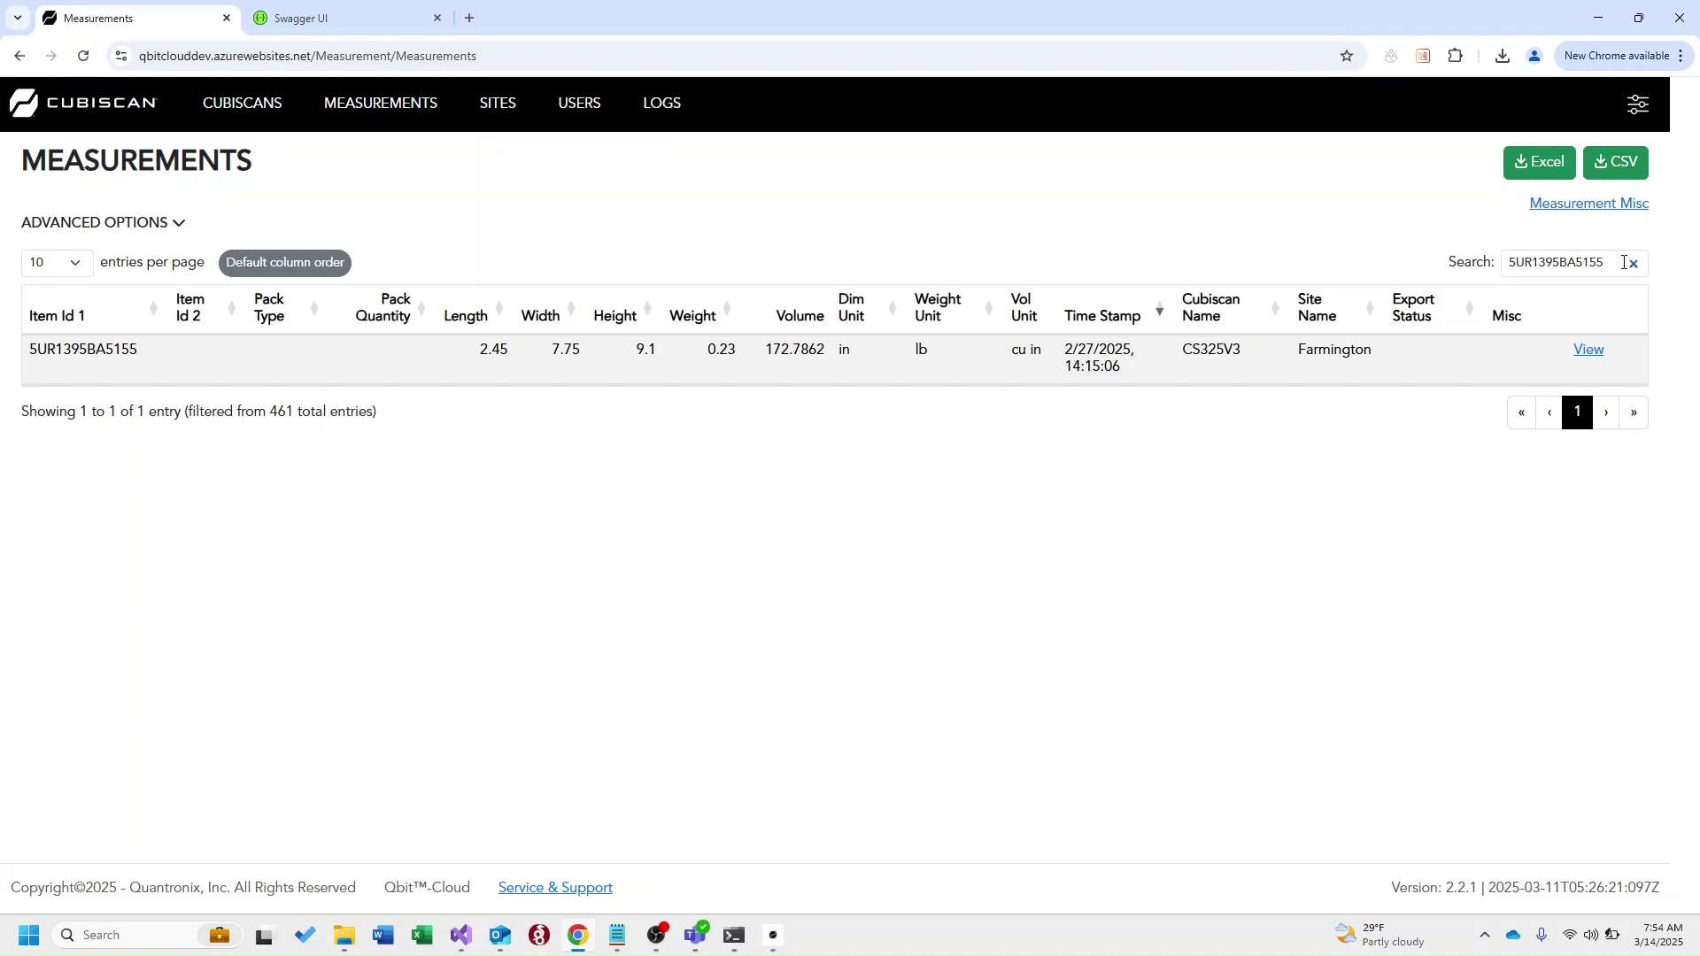
# Clear the search to show all entries and switch to the Swagger API documentation
pyautogui.click(1633, 263)
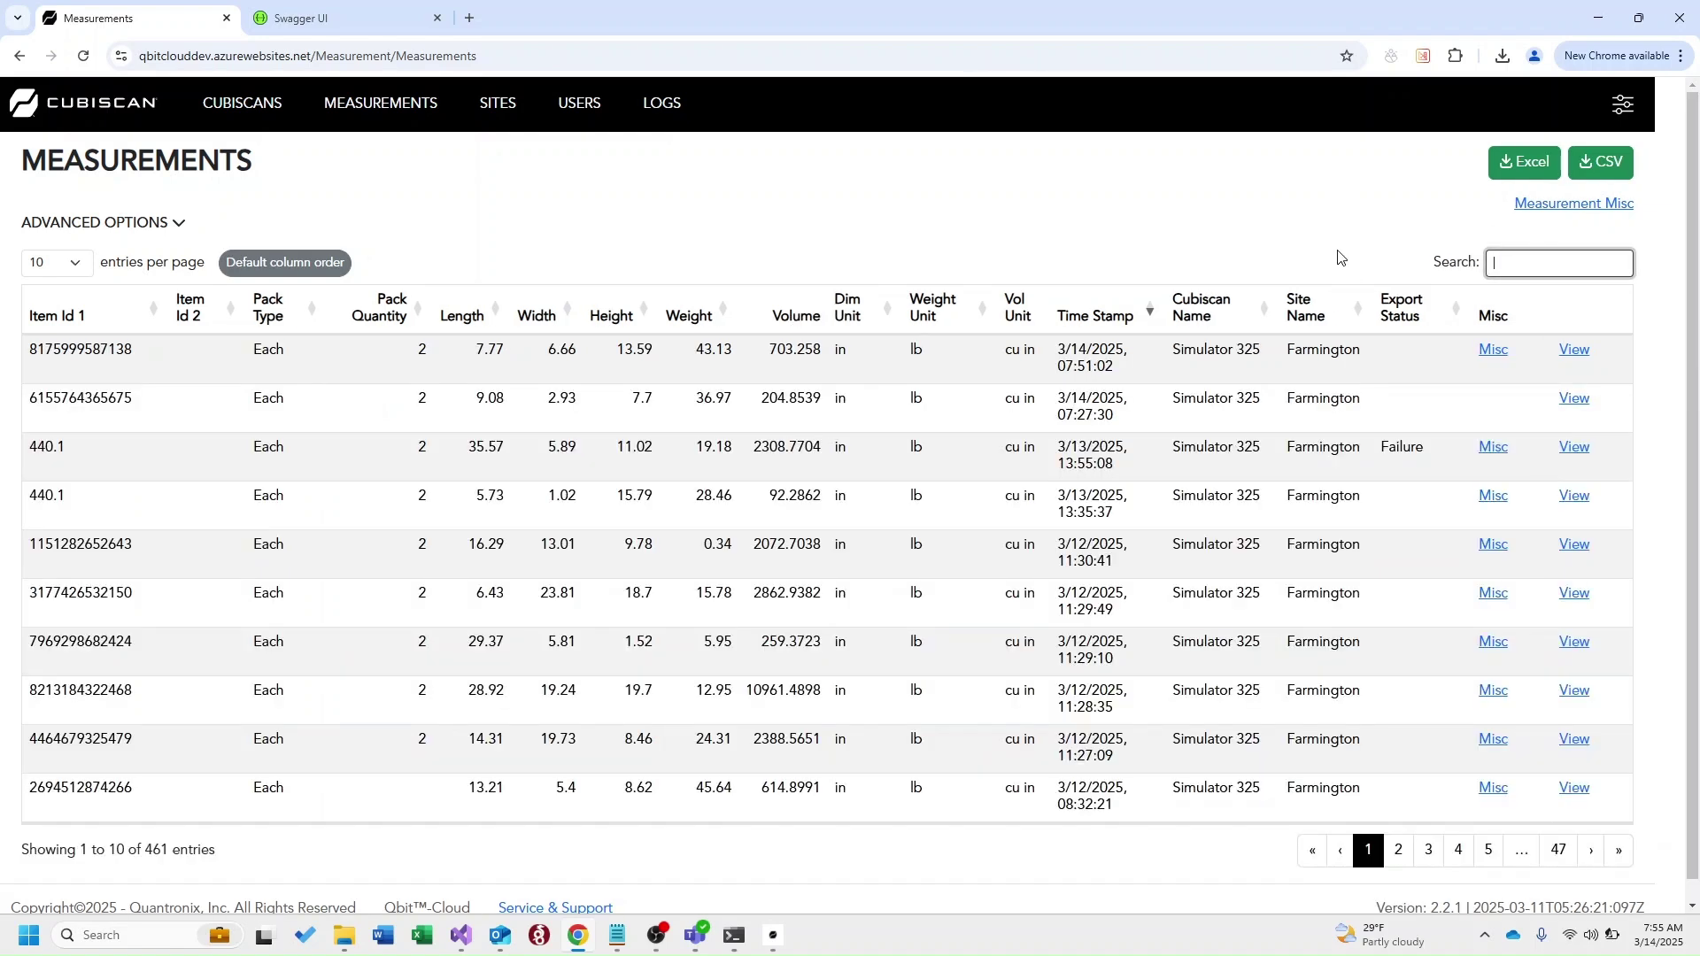
pyautogui.click(1368, 215)
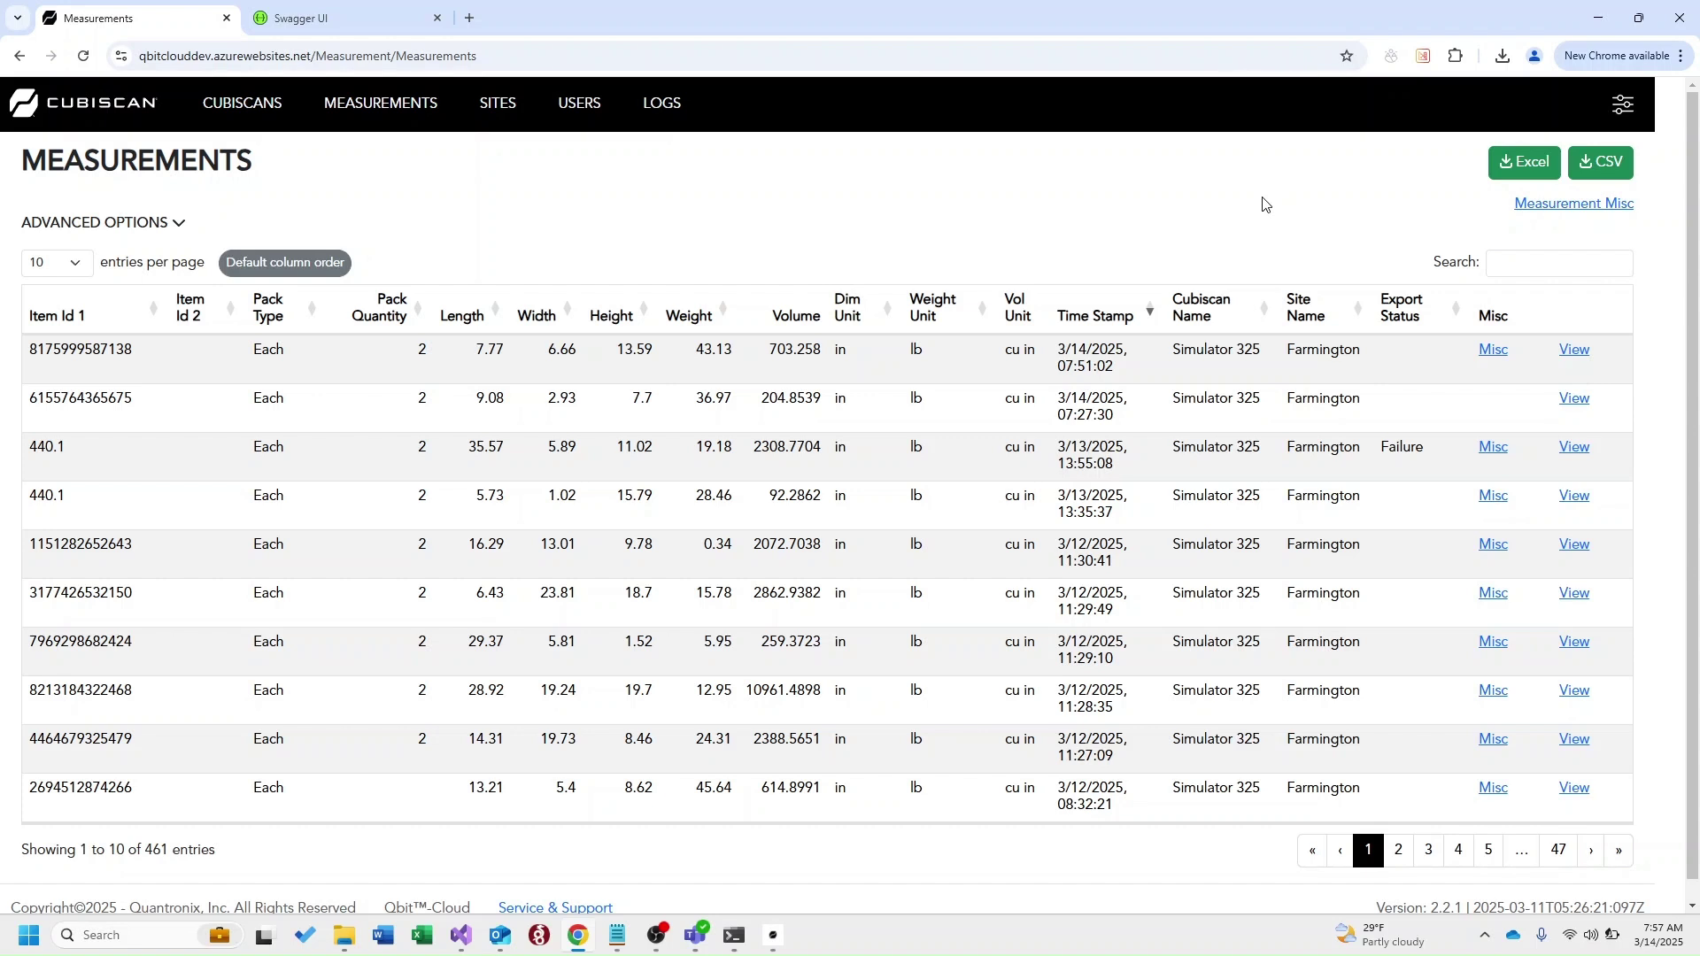
pyautogui.click(324, 20)
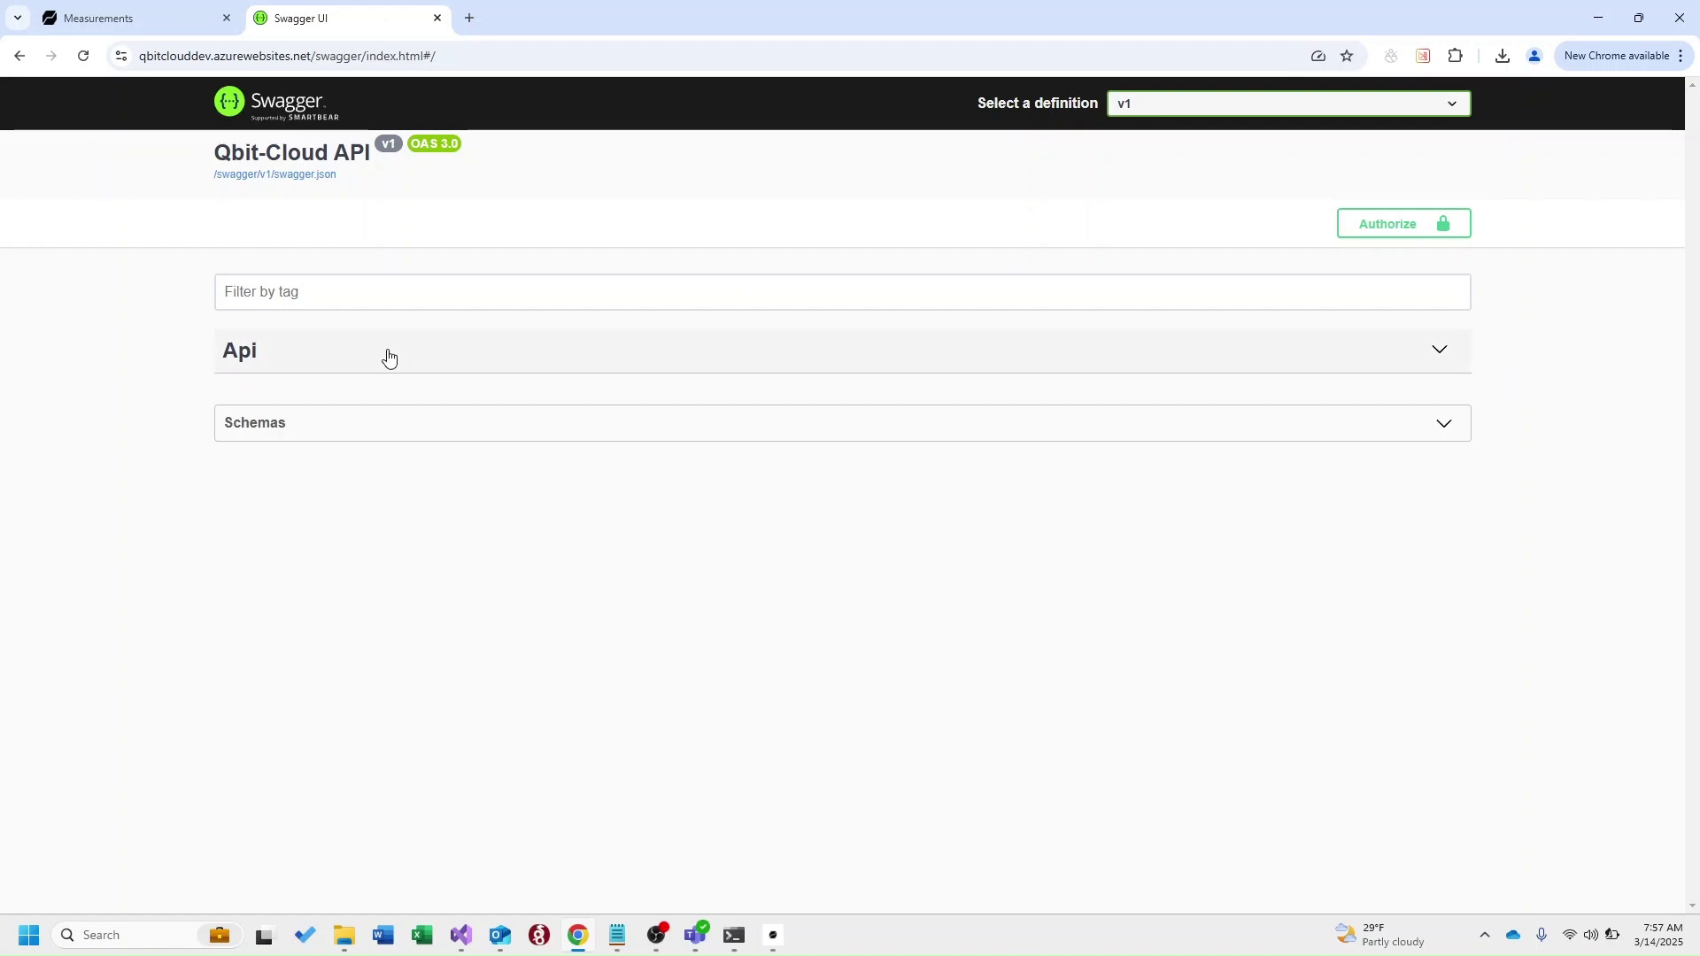
# Execute POST /api/login from the Api section to obtain a bearer token (code 200)
pyautogui.click(387, 356)
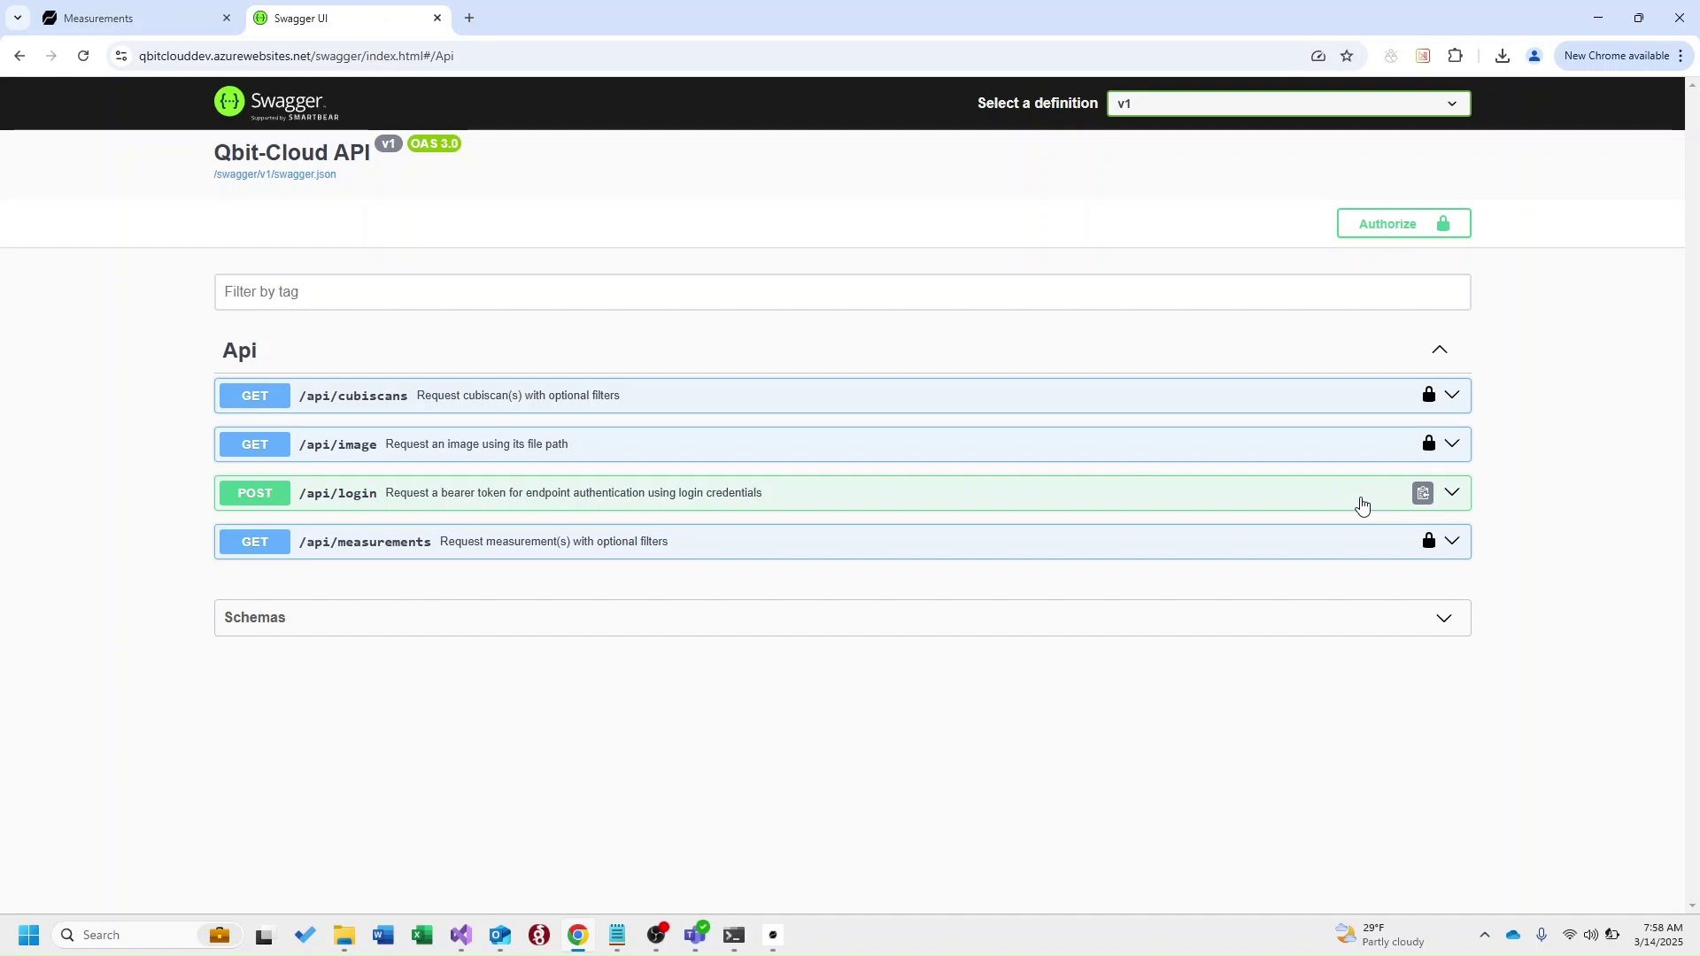
pyautogui.click(1361, 505)
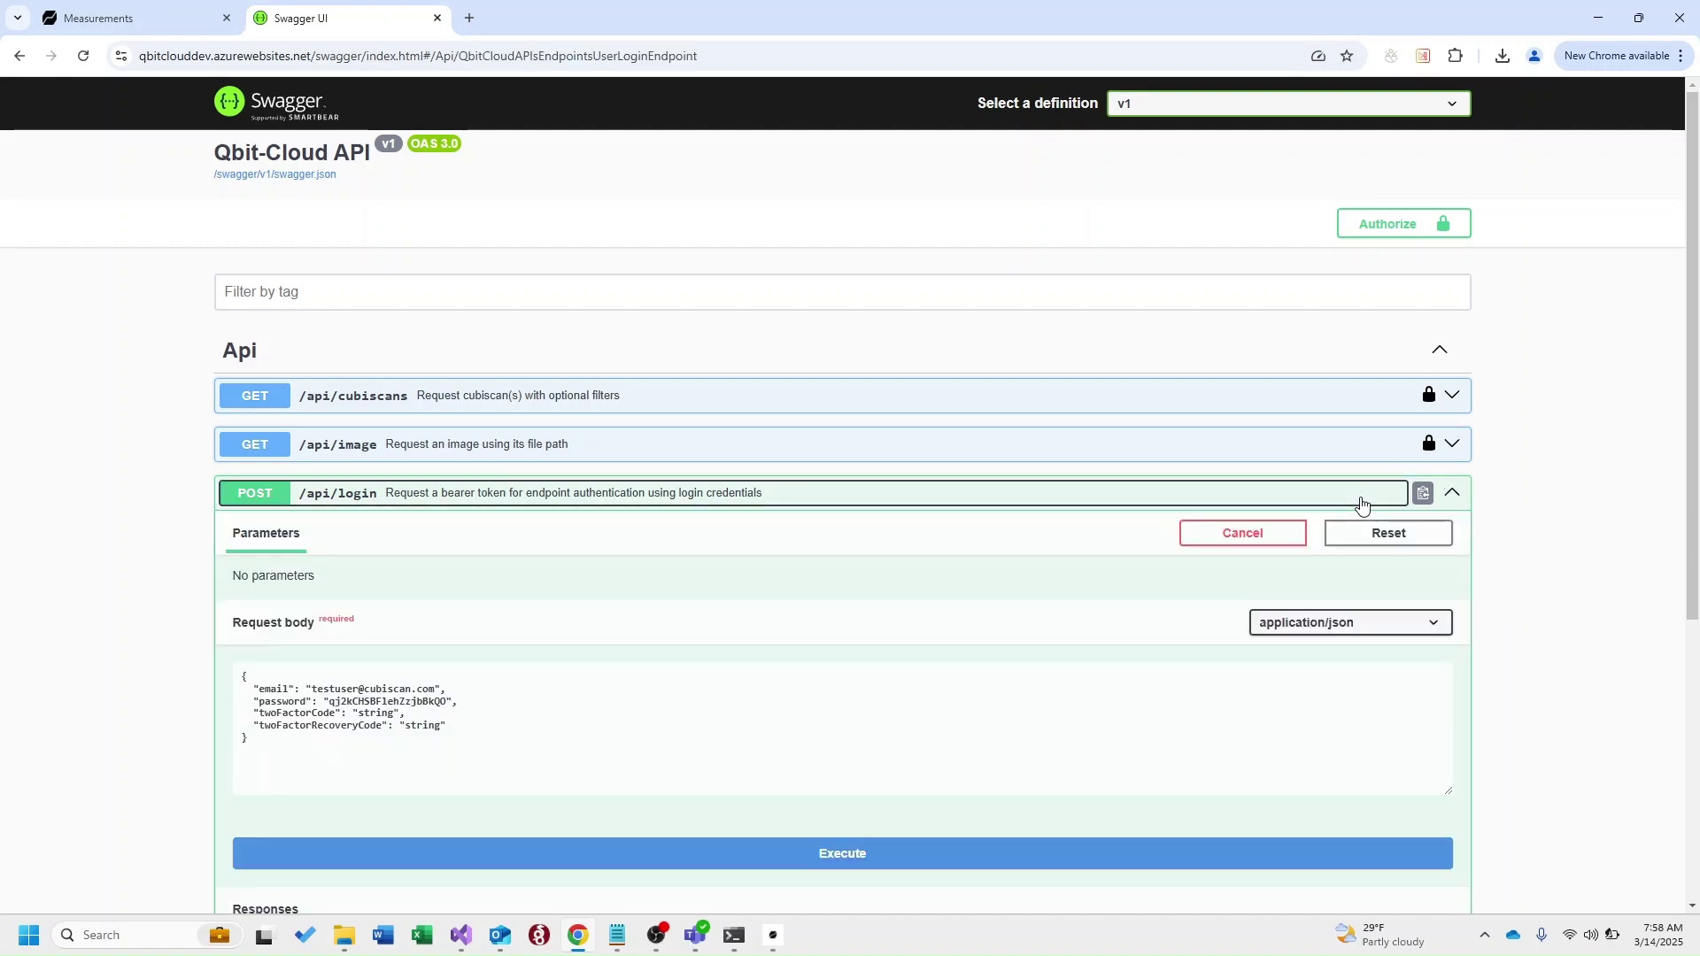
pyautogui.scroll(-1, 904, 569)
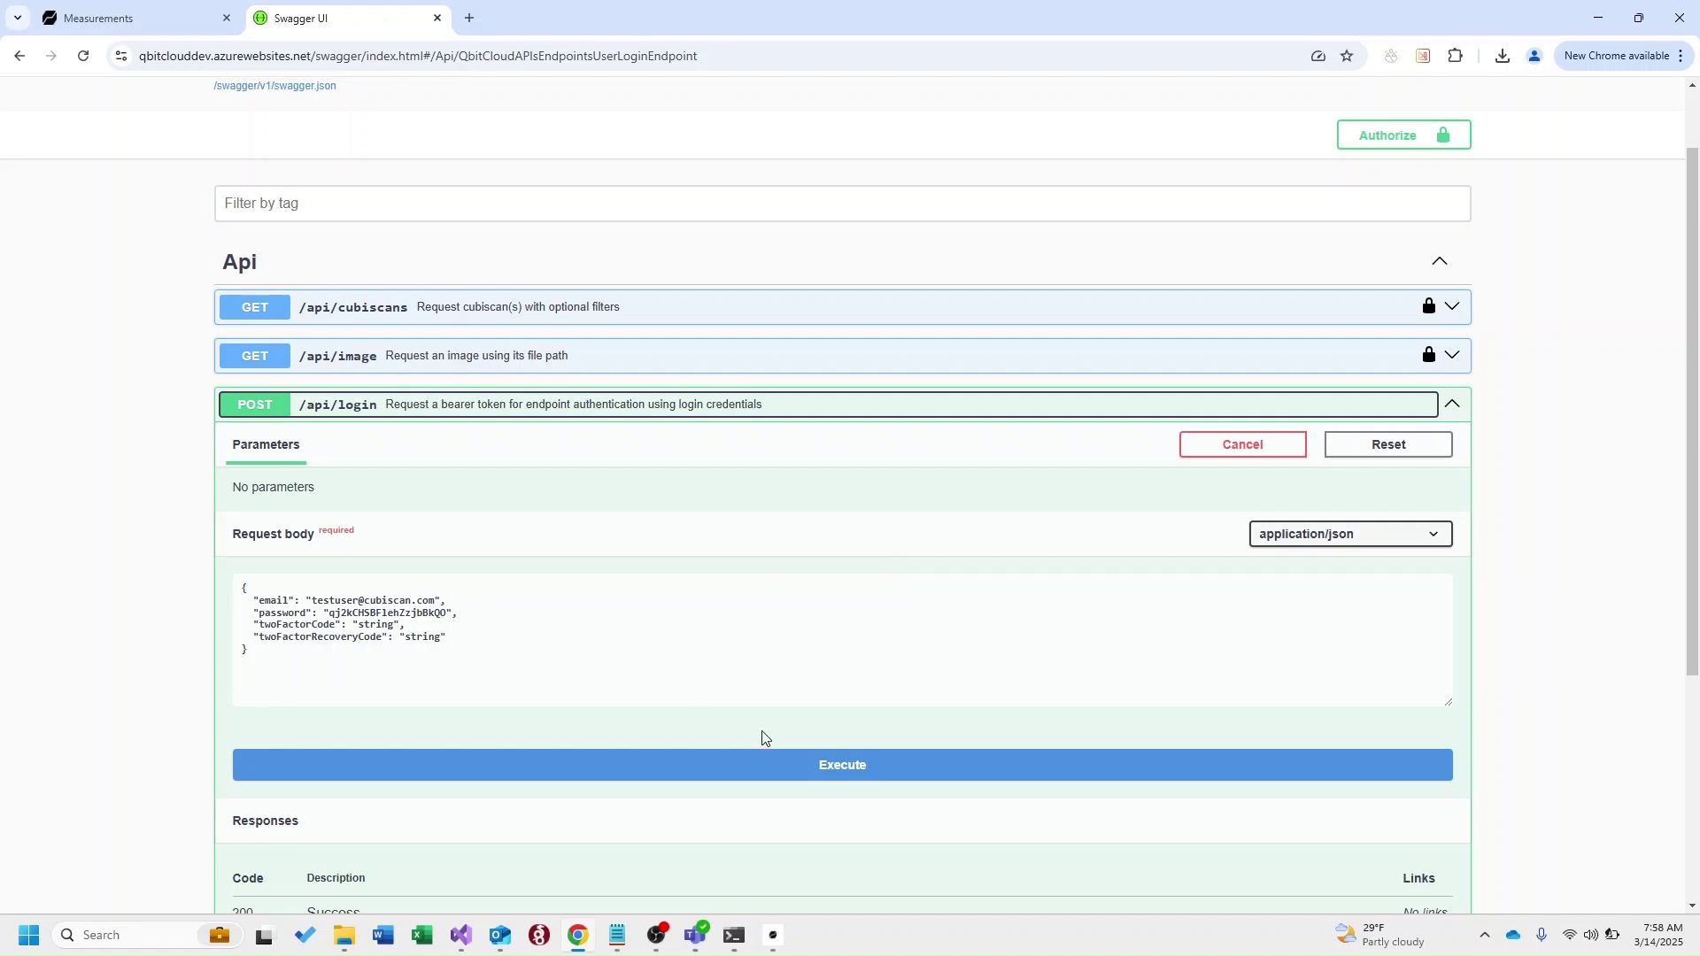
pyautogui.scroll(-1, 942, 610)
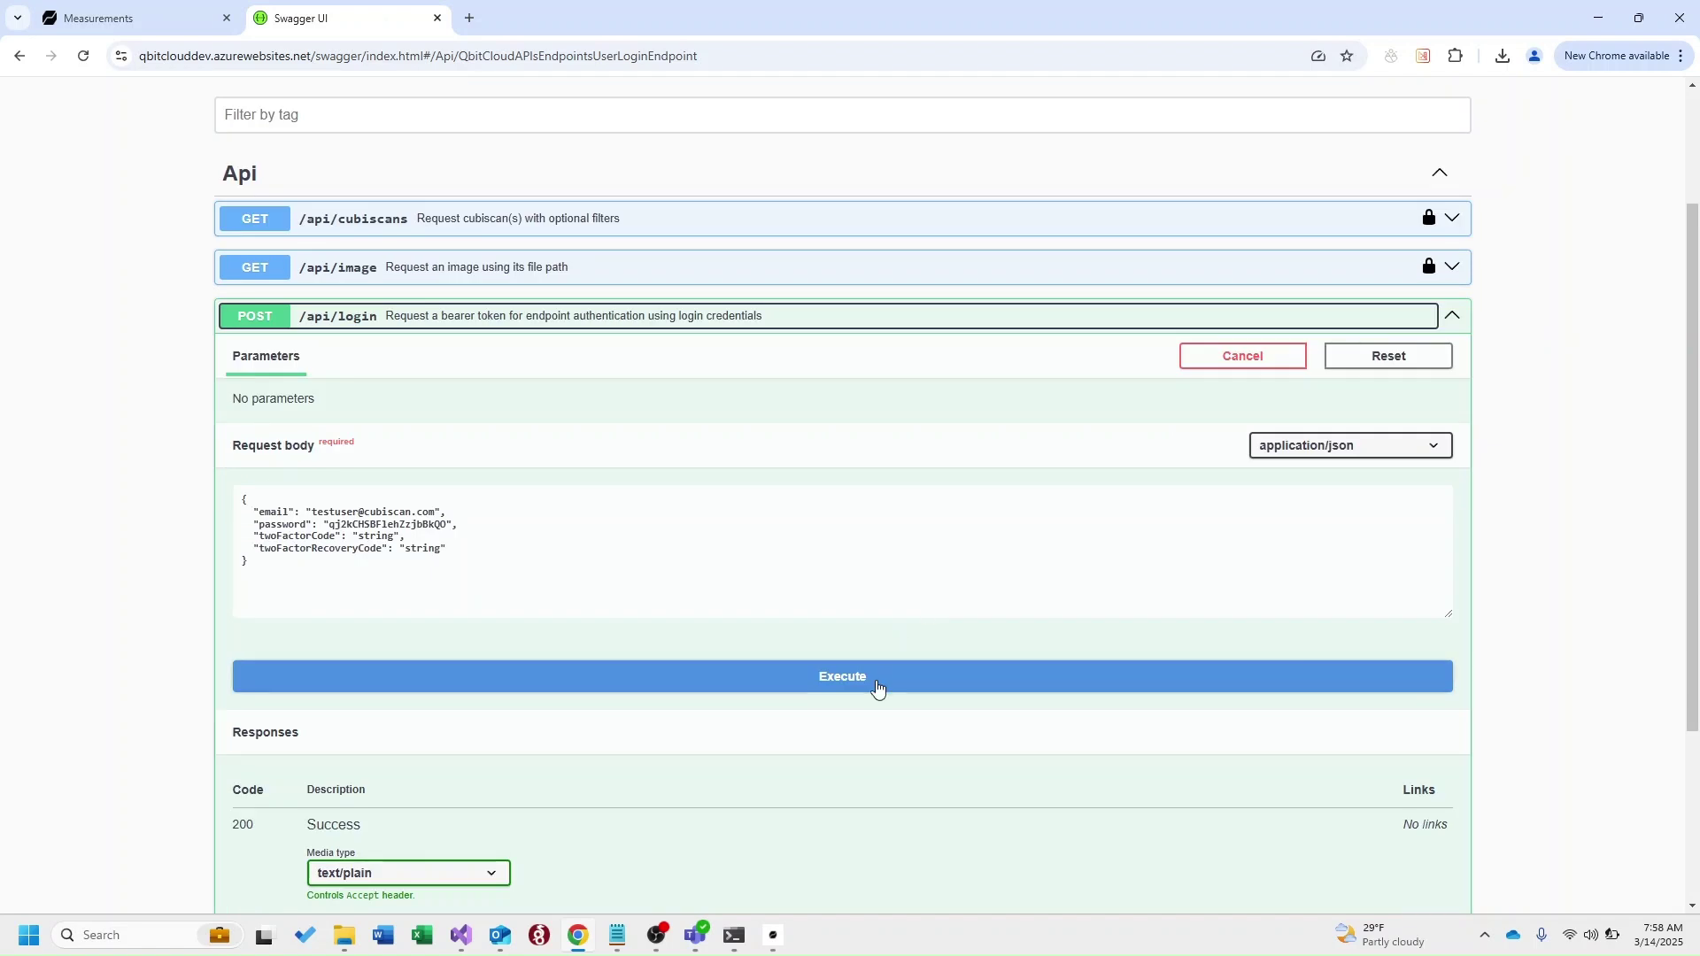
pyautogui.click(877, 687)
pyautogui.scroll(-3, 716, 722)
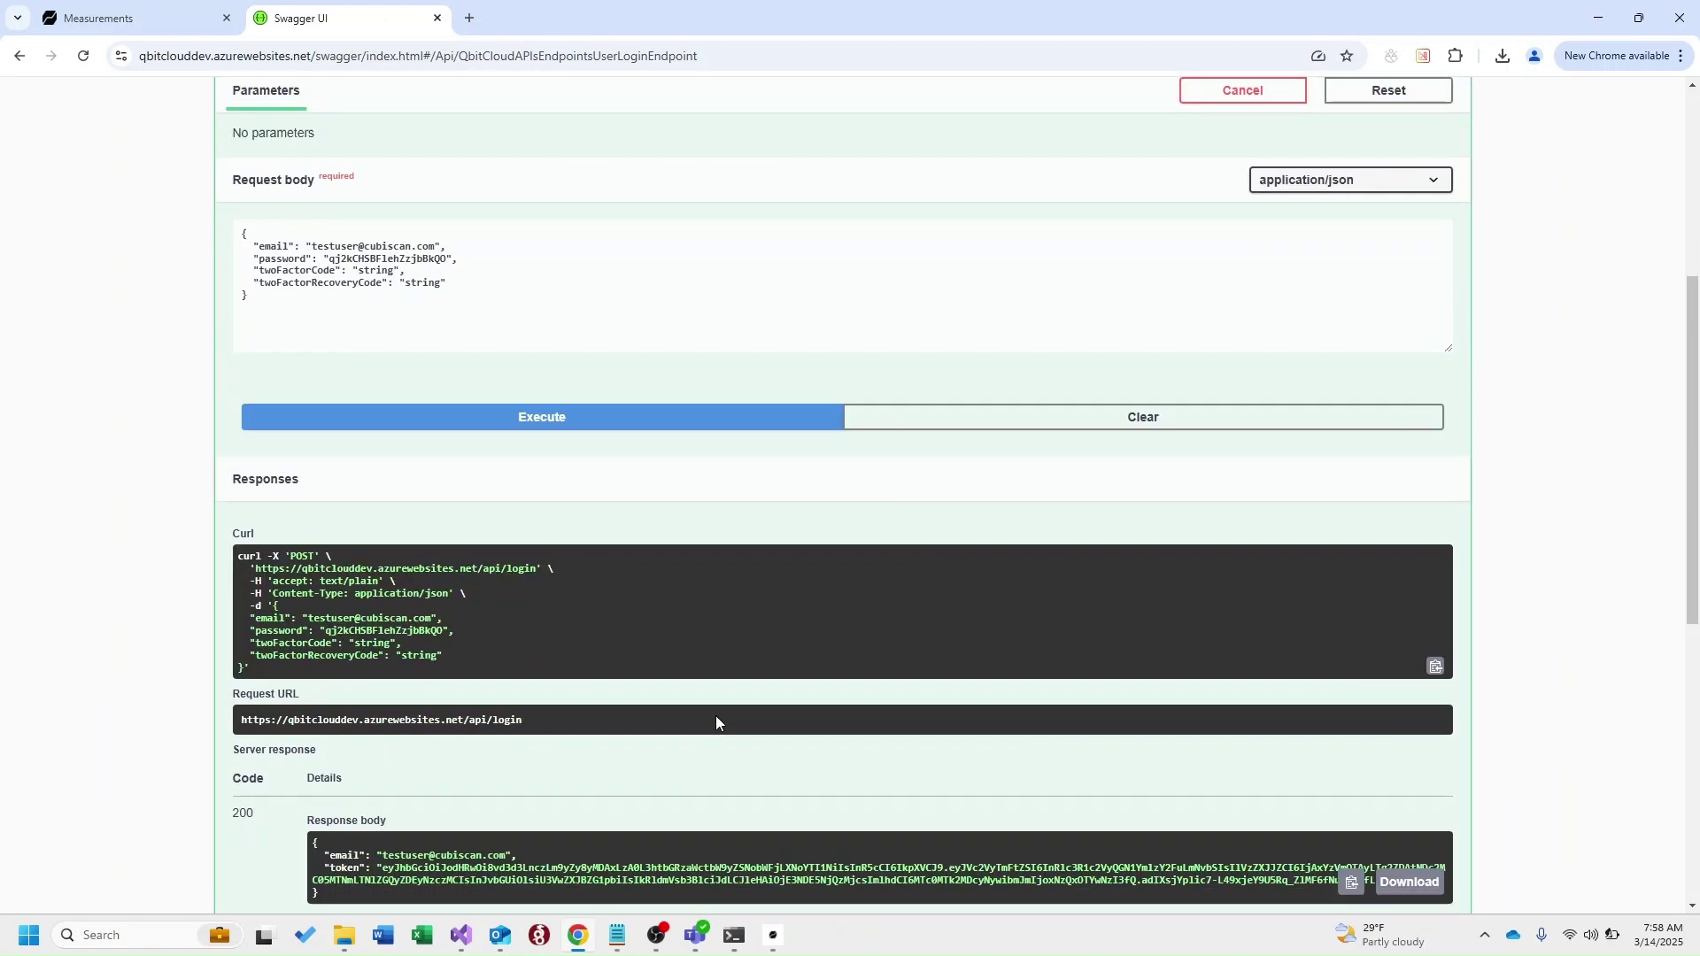
pyautogui.scroll(-2, 715, 723)
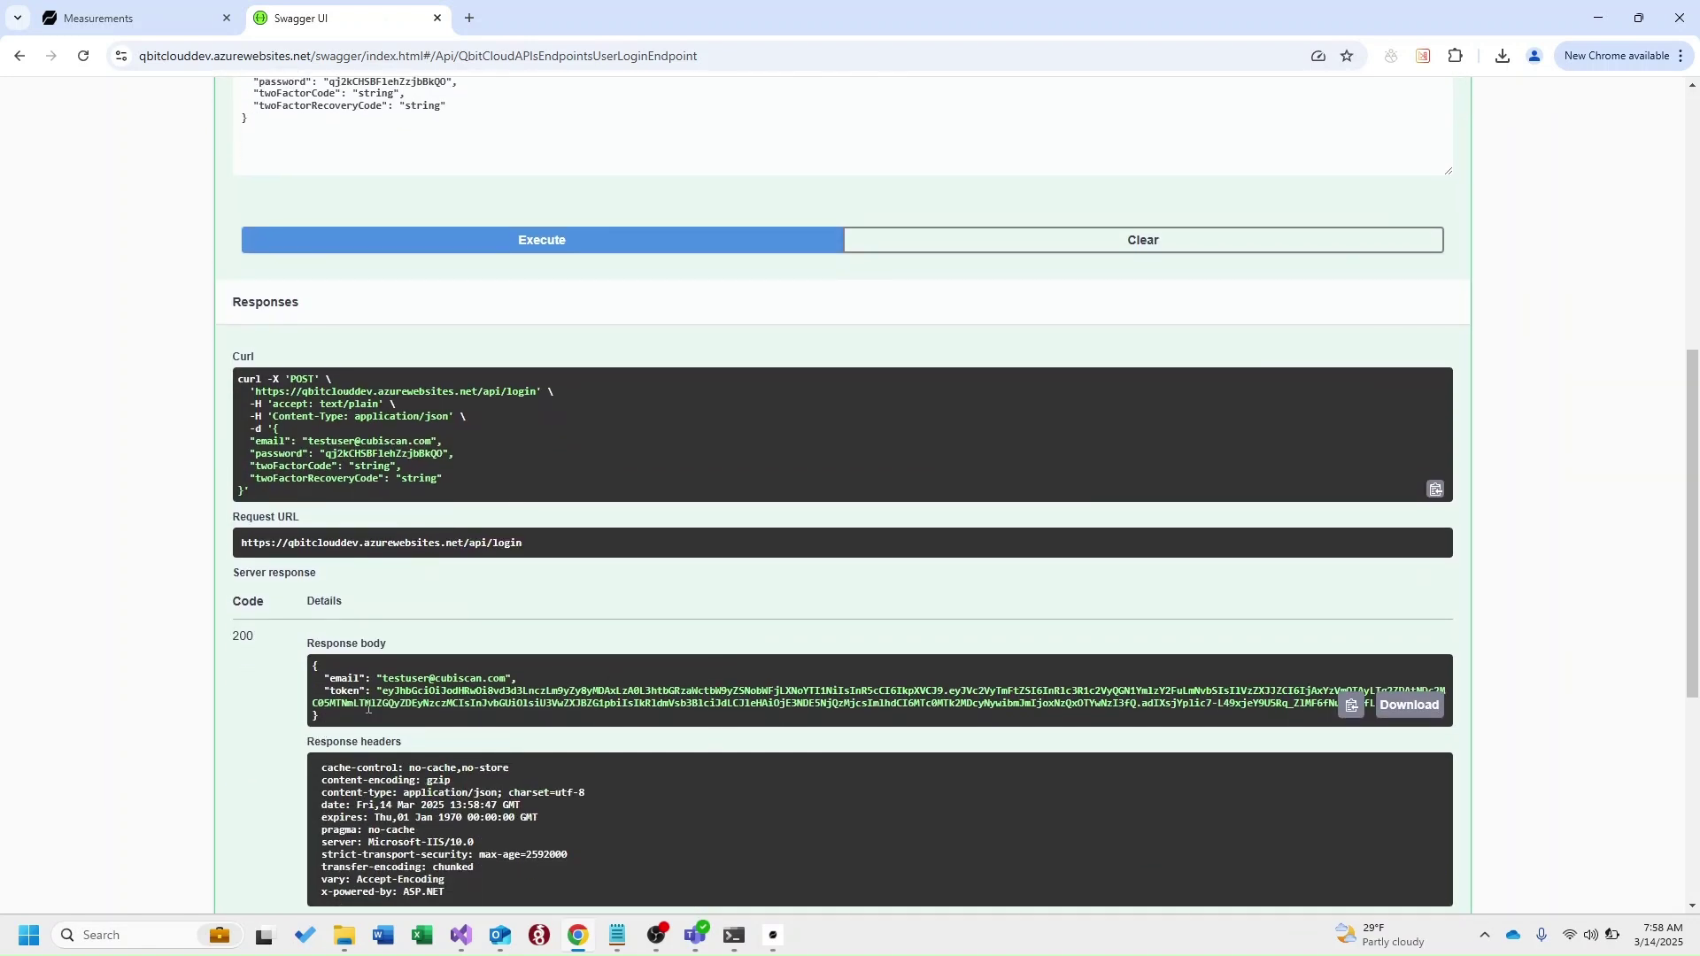
# Replace Swagger's authorization with the newly returned bearer token and collapse /api/login
pyautogui.moveTo(383, 691); pyautogui.dragTo(314, 720)
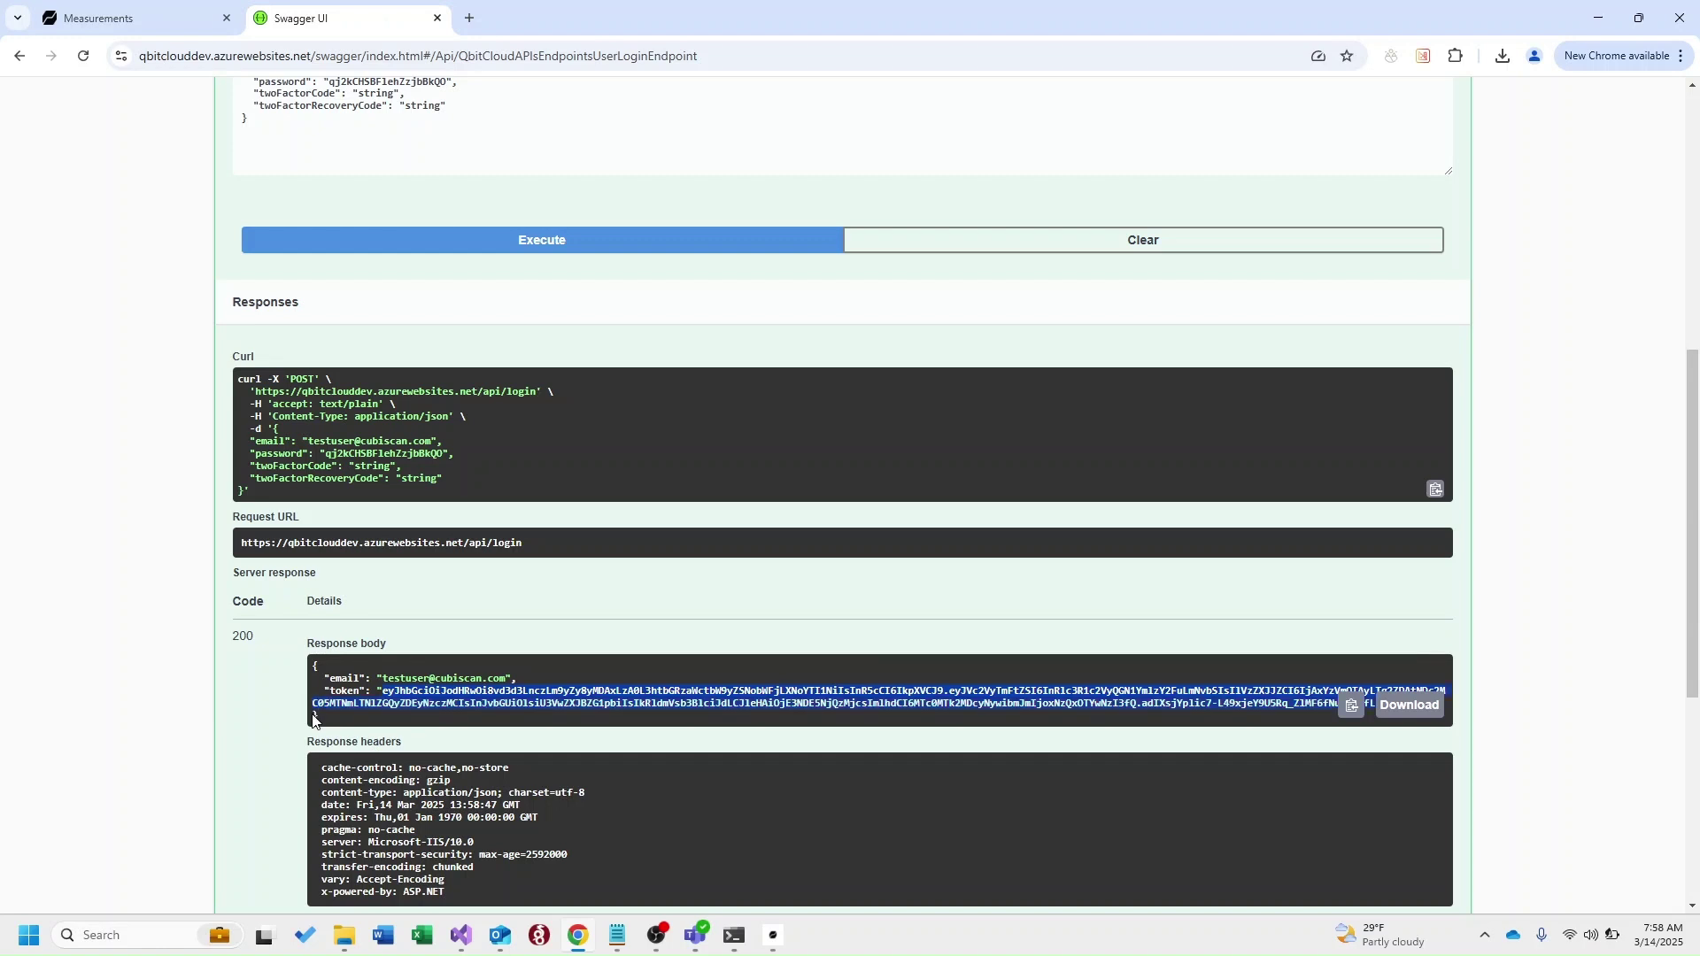
pyautogui.scroll(7, 1142, 649)
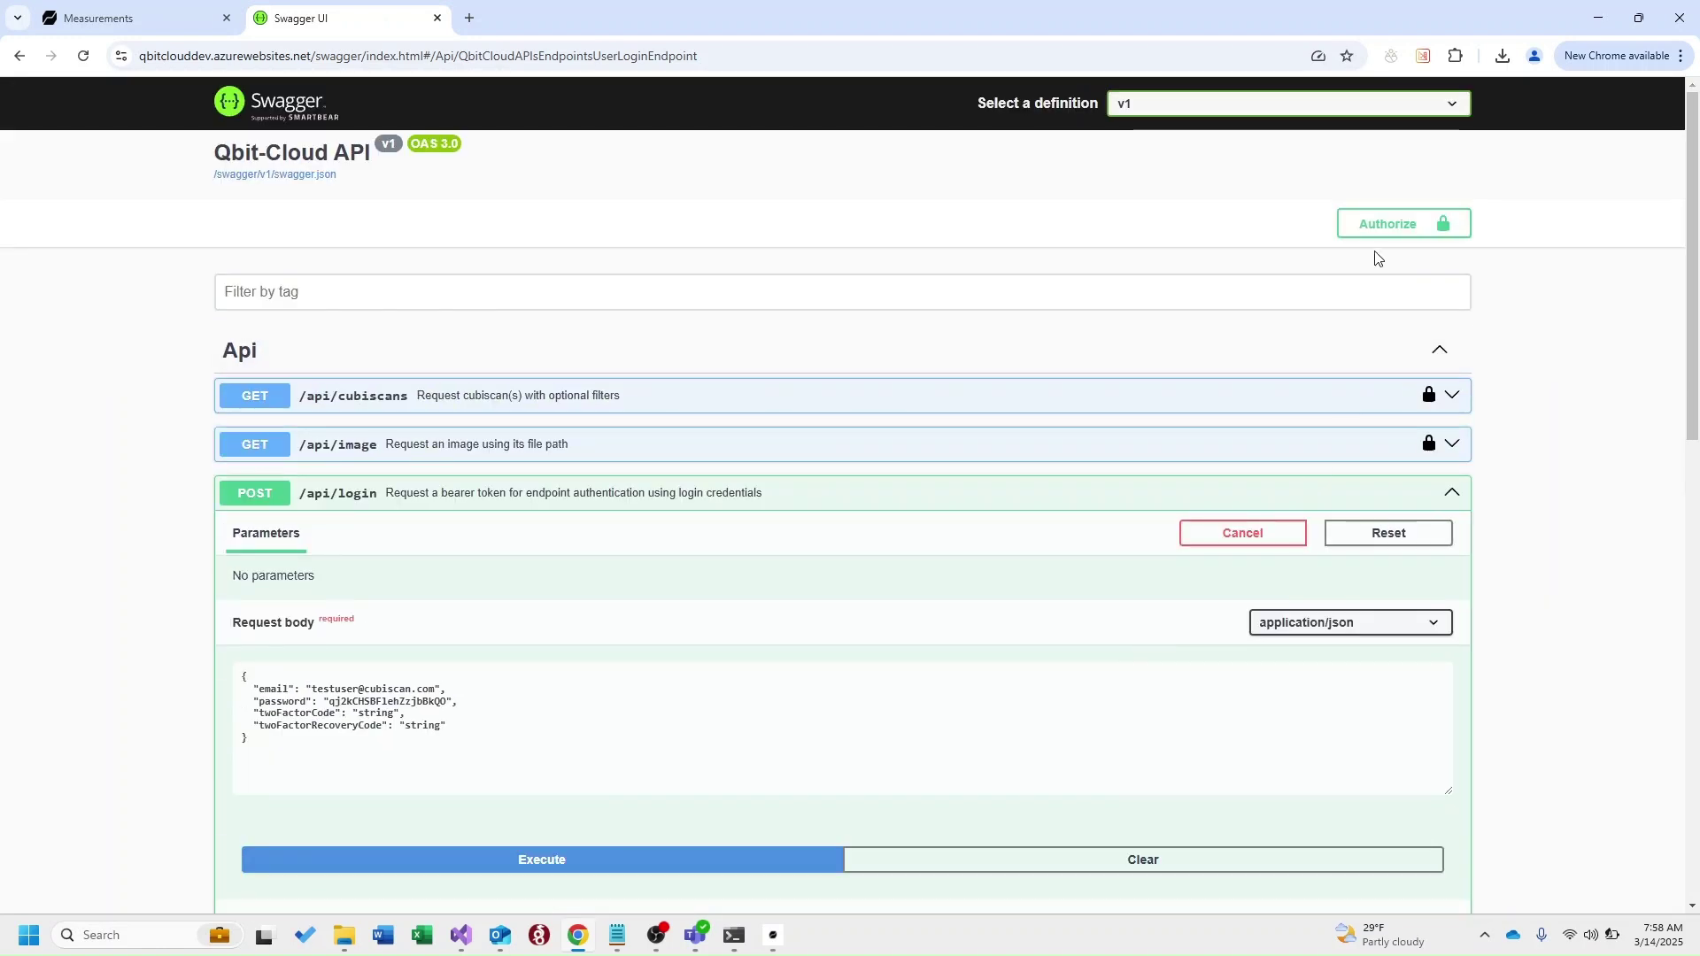
pyautogui.click(1380, 229)
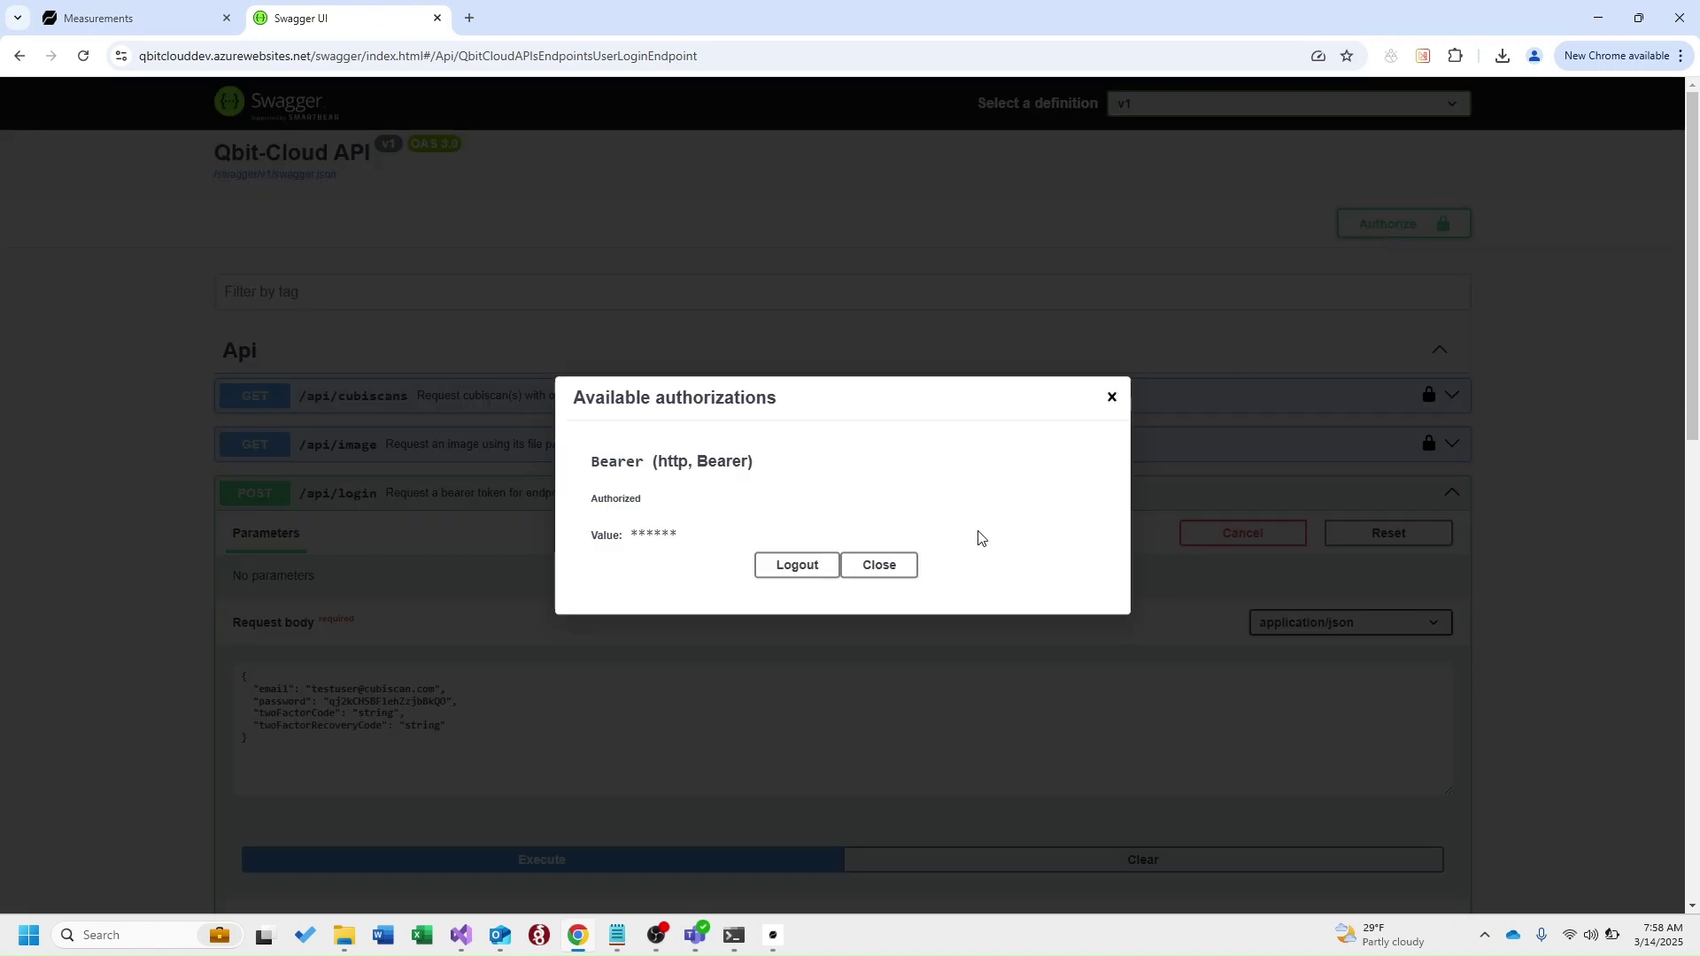
pyautogui.click(783, 567)
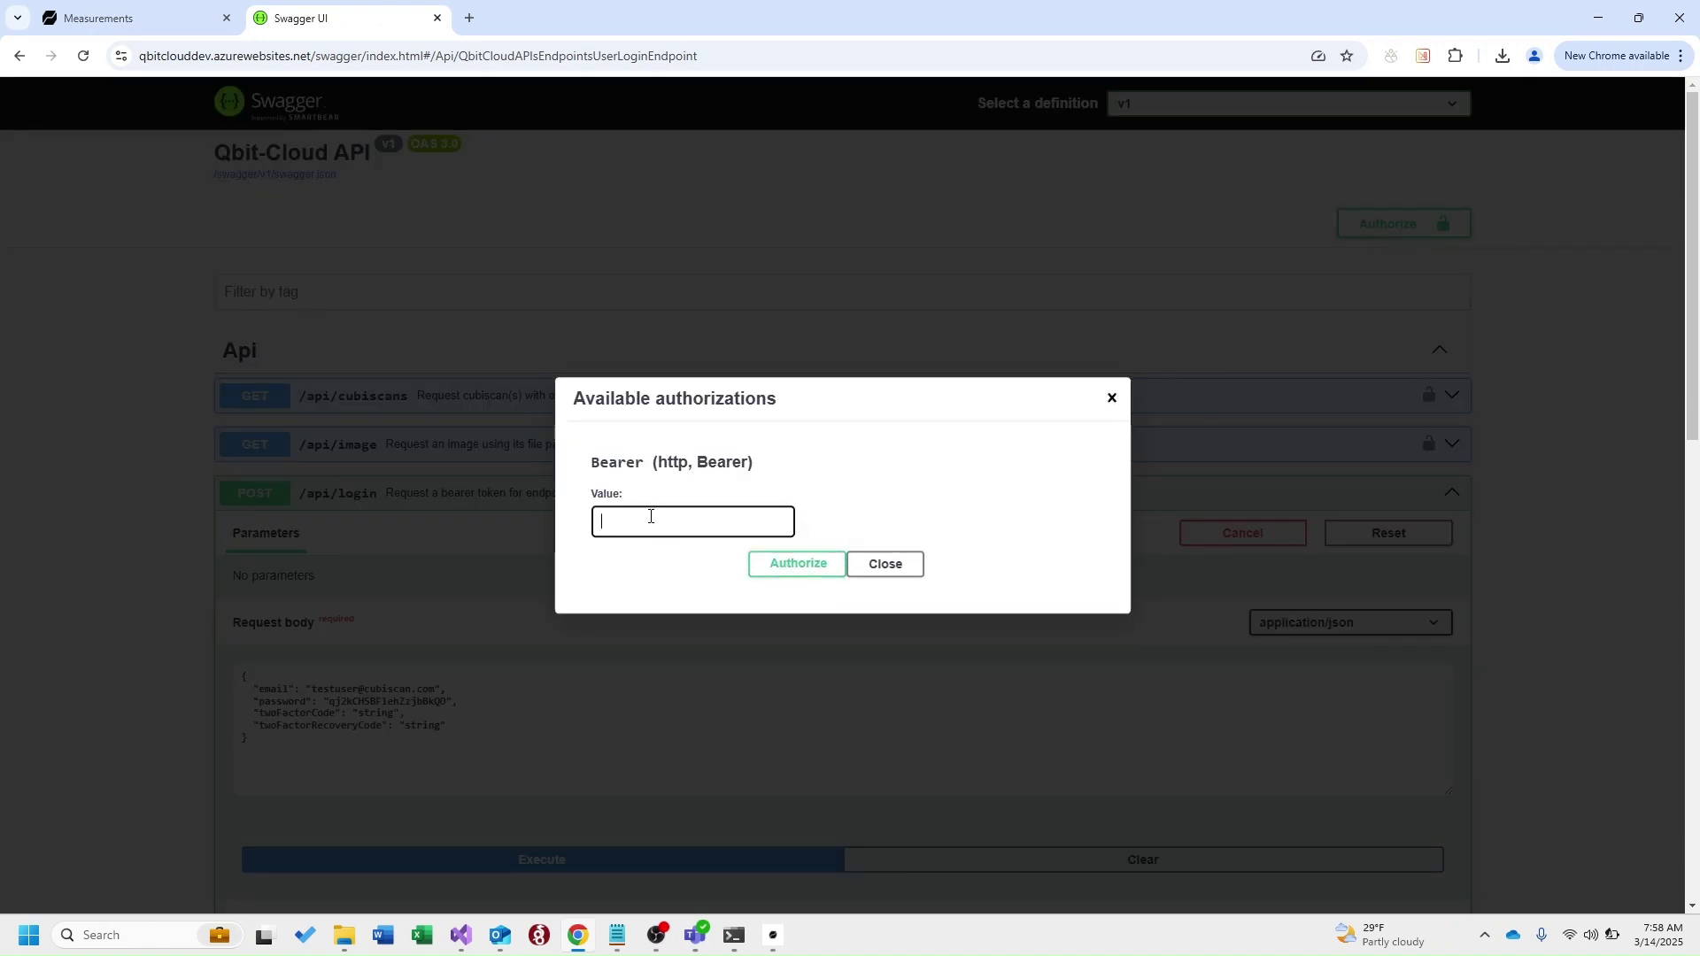
pyautogui.hotkey('ctrl', 'v')
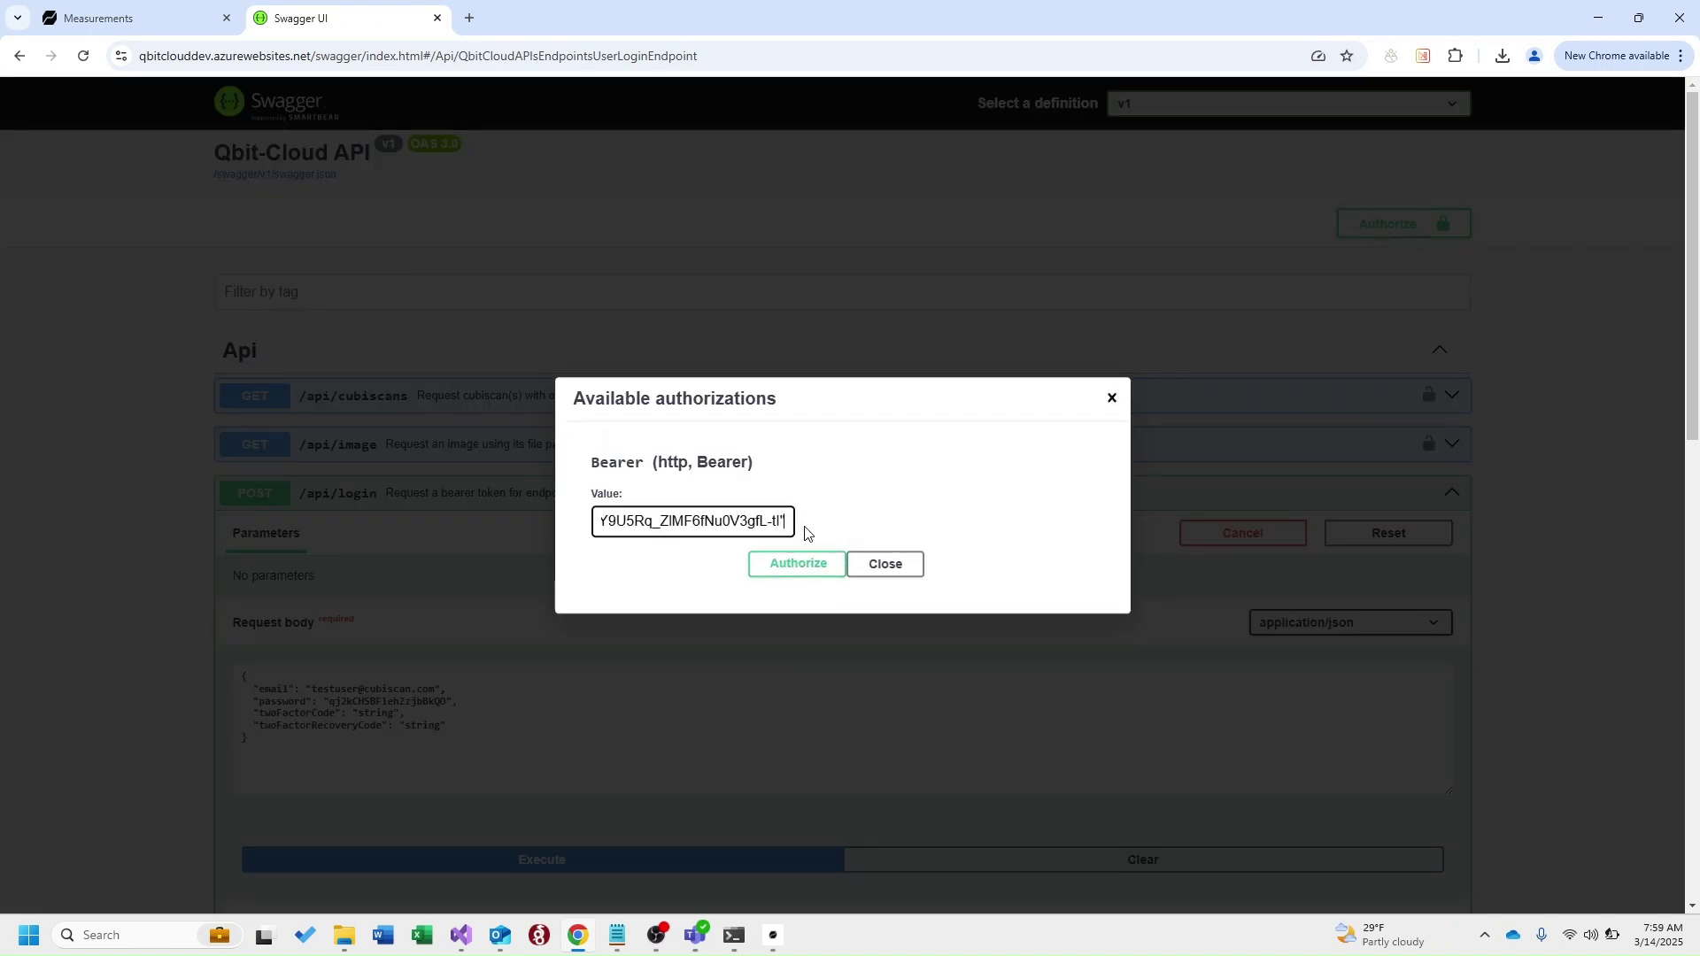
pyautogui.click(793, 565)
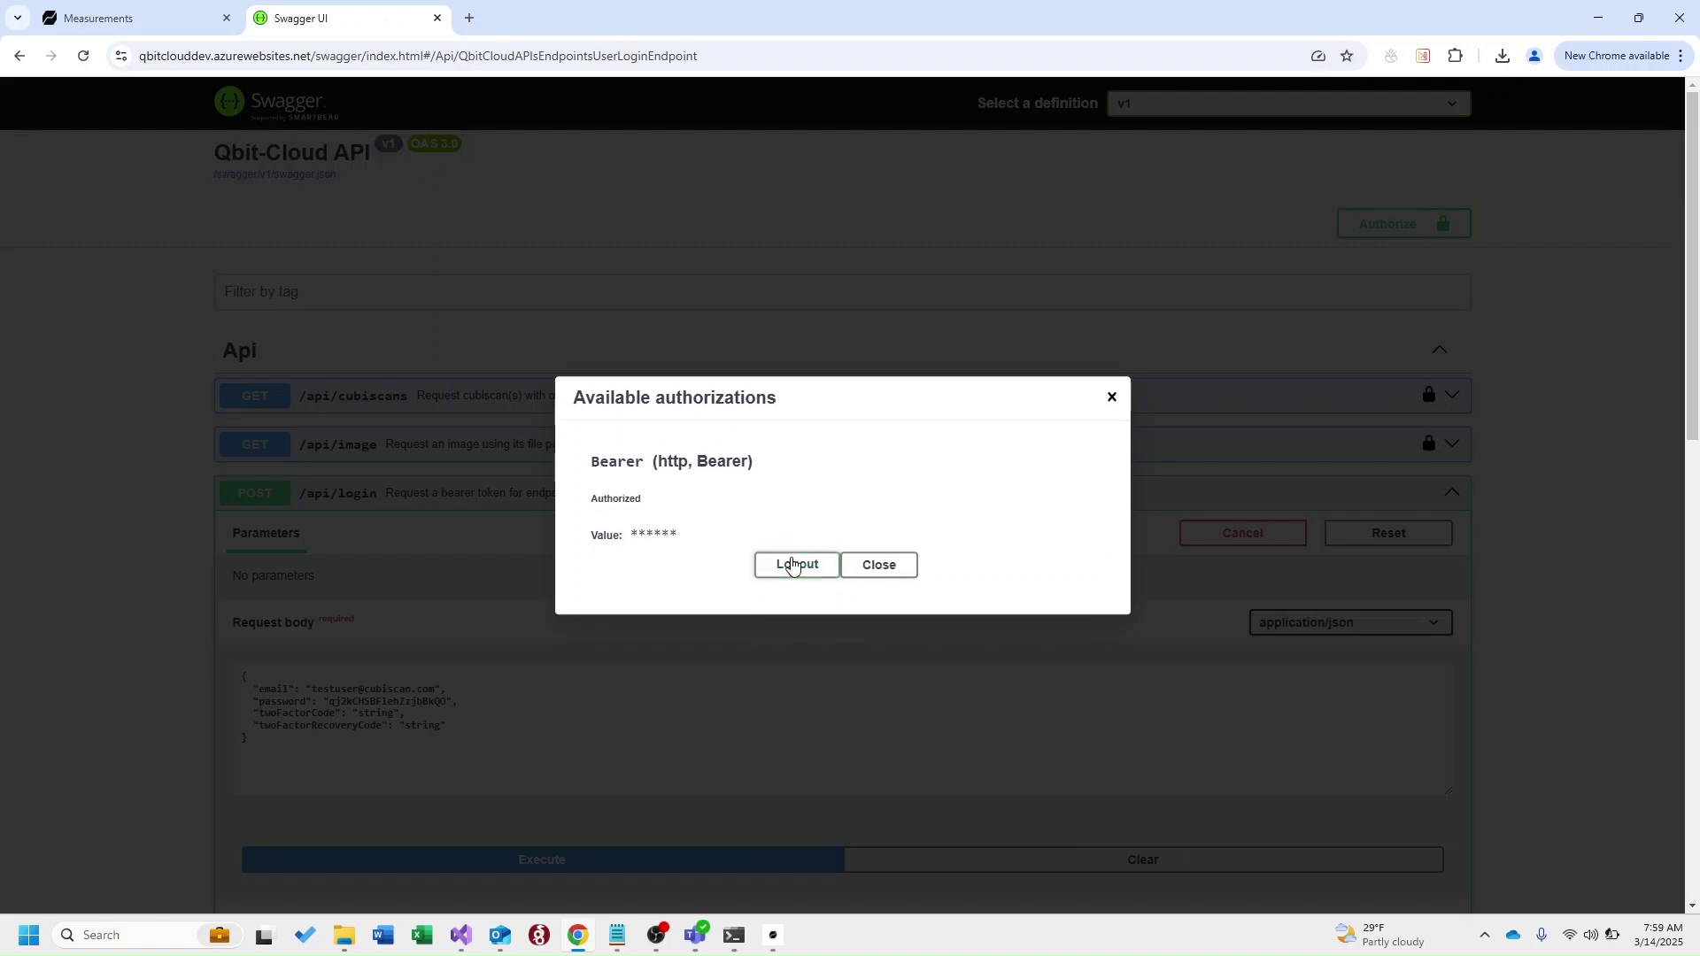
pyautogui.click(873, 567)
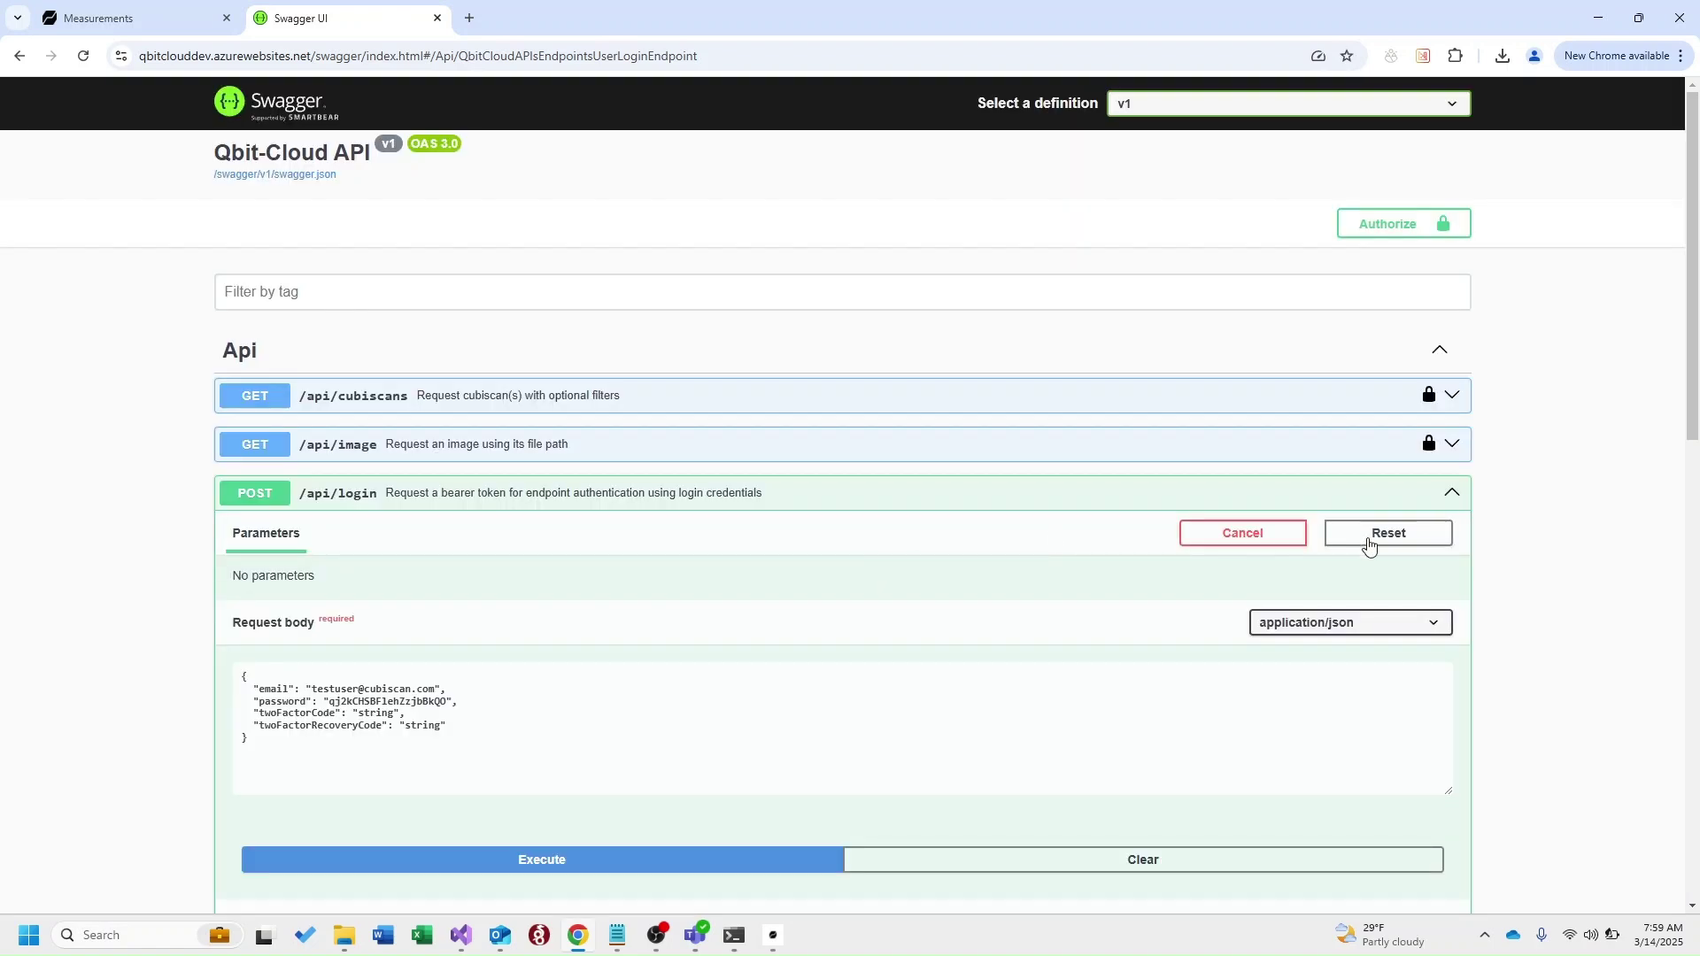
pyautogui.click(1455, 498)
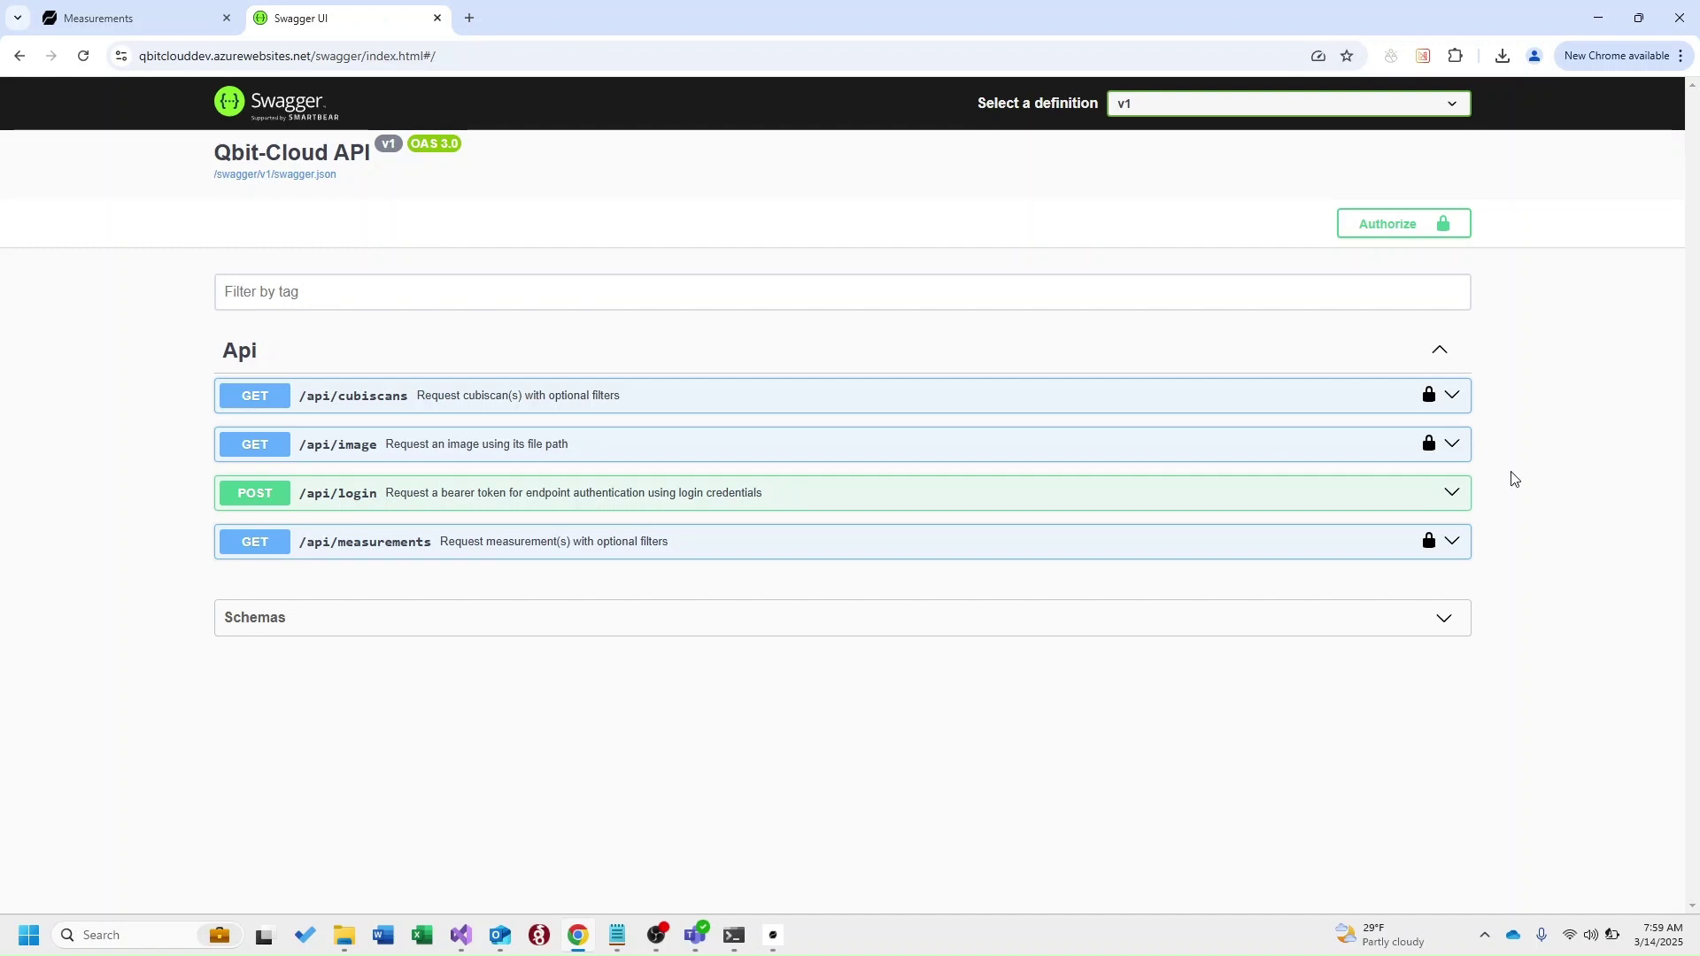
# Execute GET /api/measurements with empty parameters and browse the 200 response of 461 records
pyautogui.click(1292, 542)
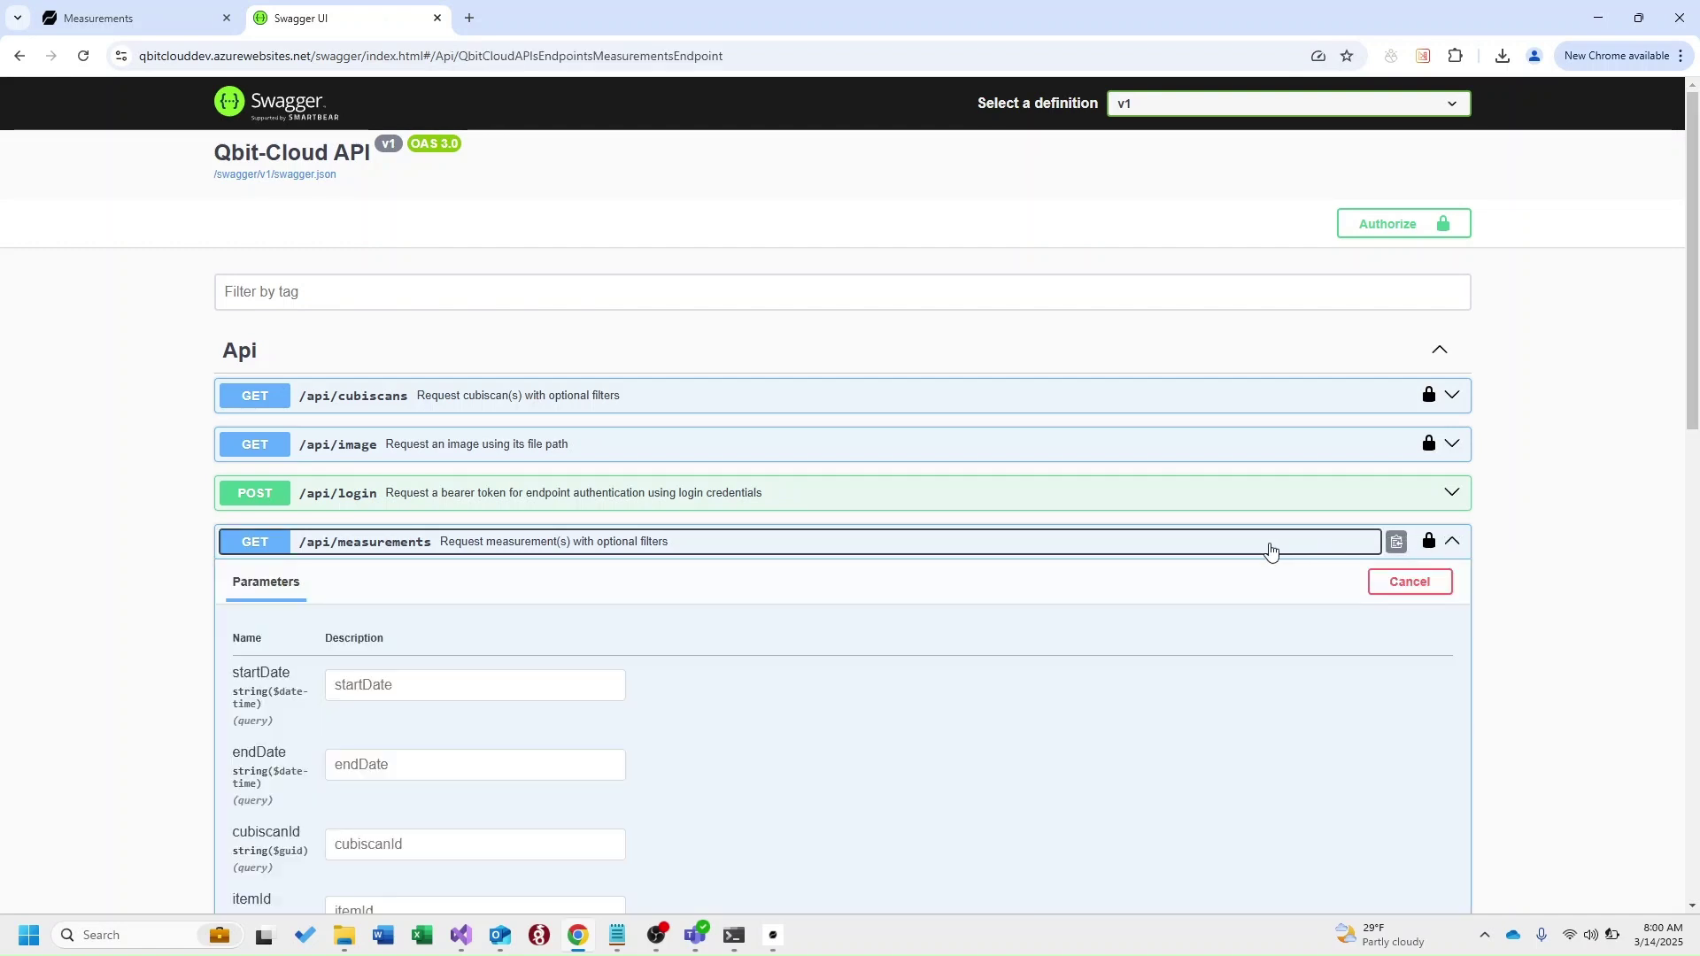
pyautogui.scroll(-1, 930, 566)
pyautogui.scroll(-4, 930, 567)
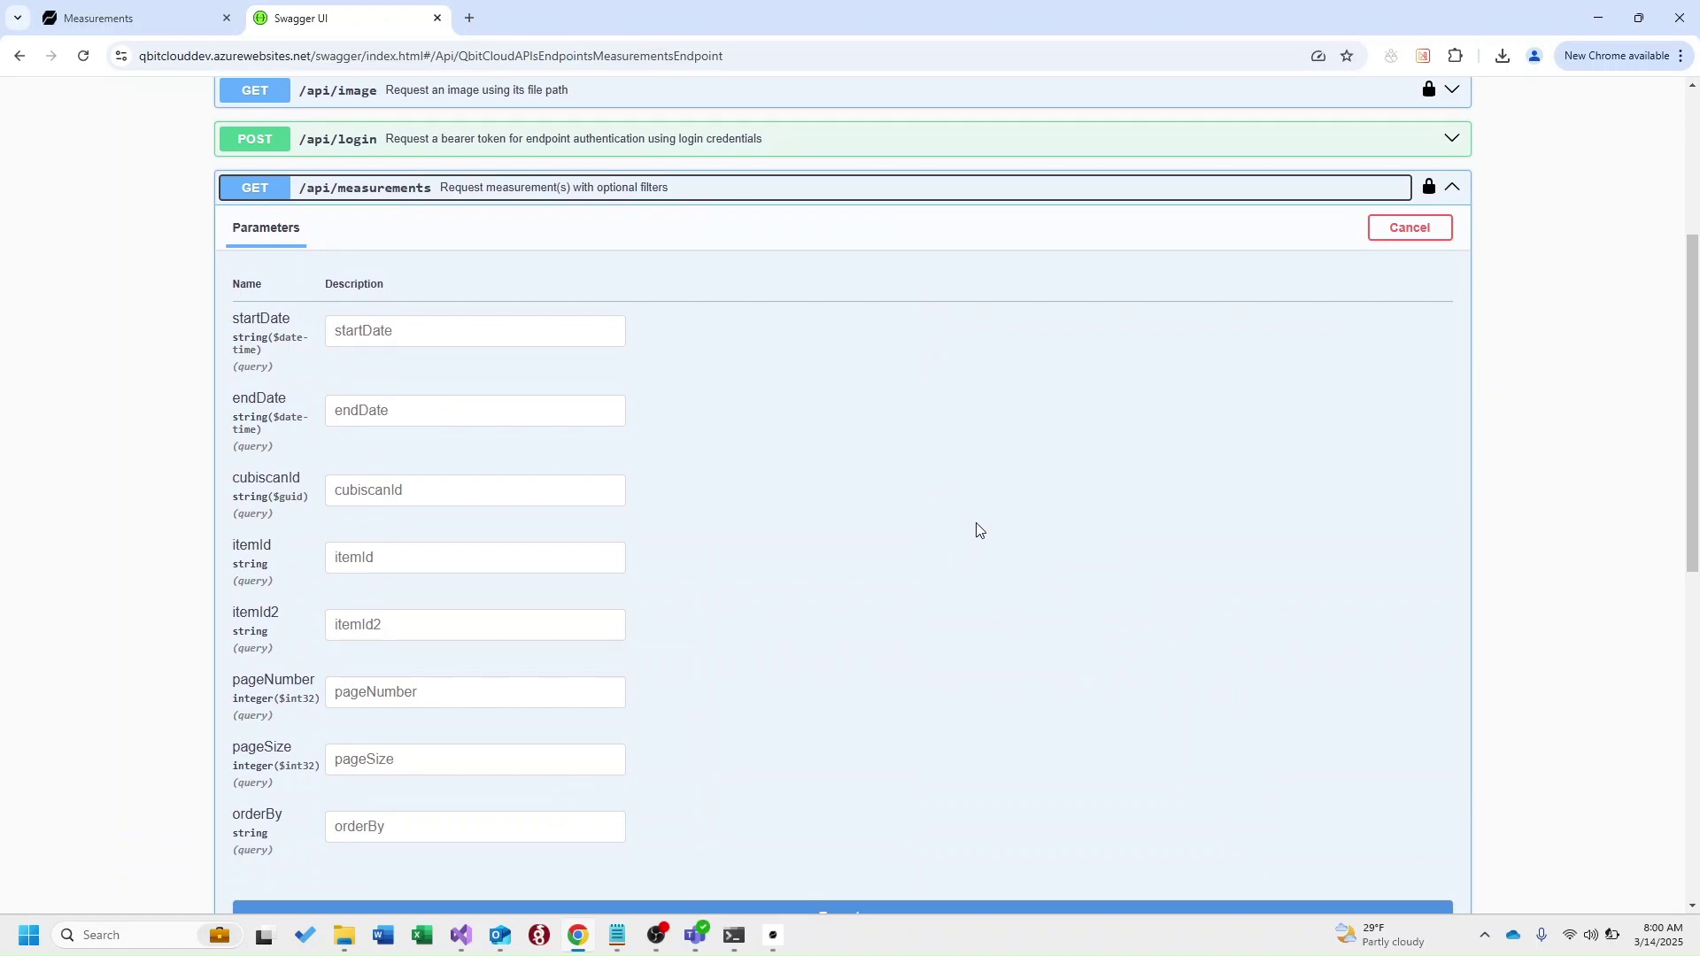
pyautogui.scroll(-1, 977, 529)
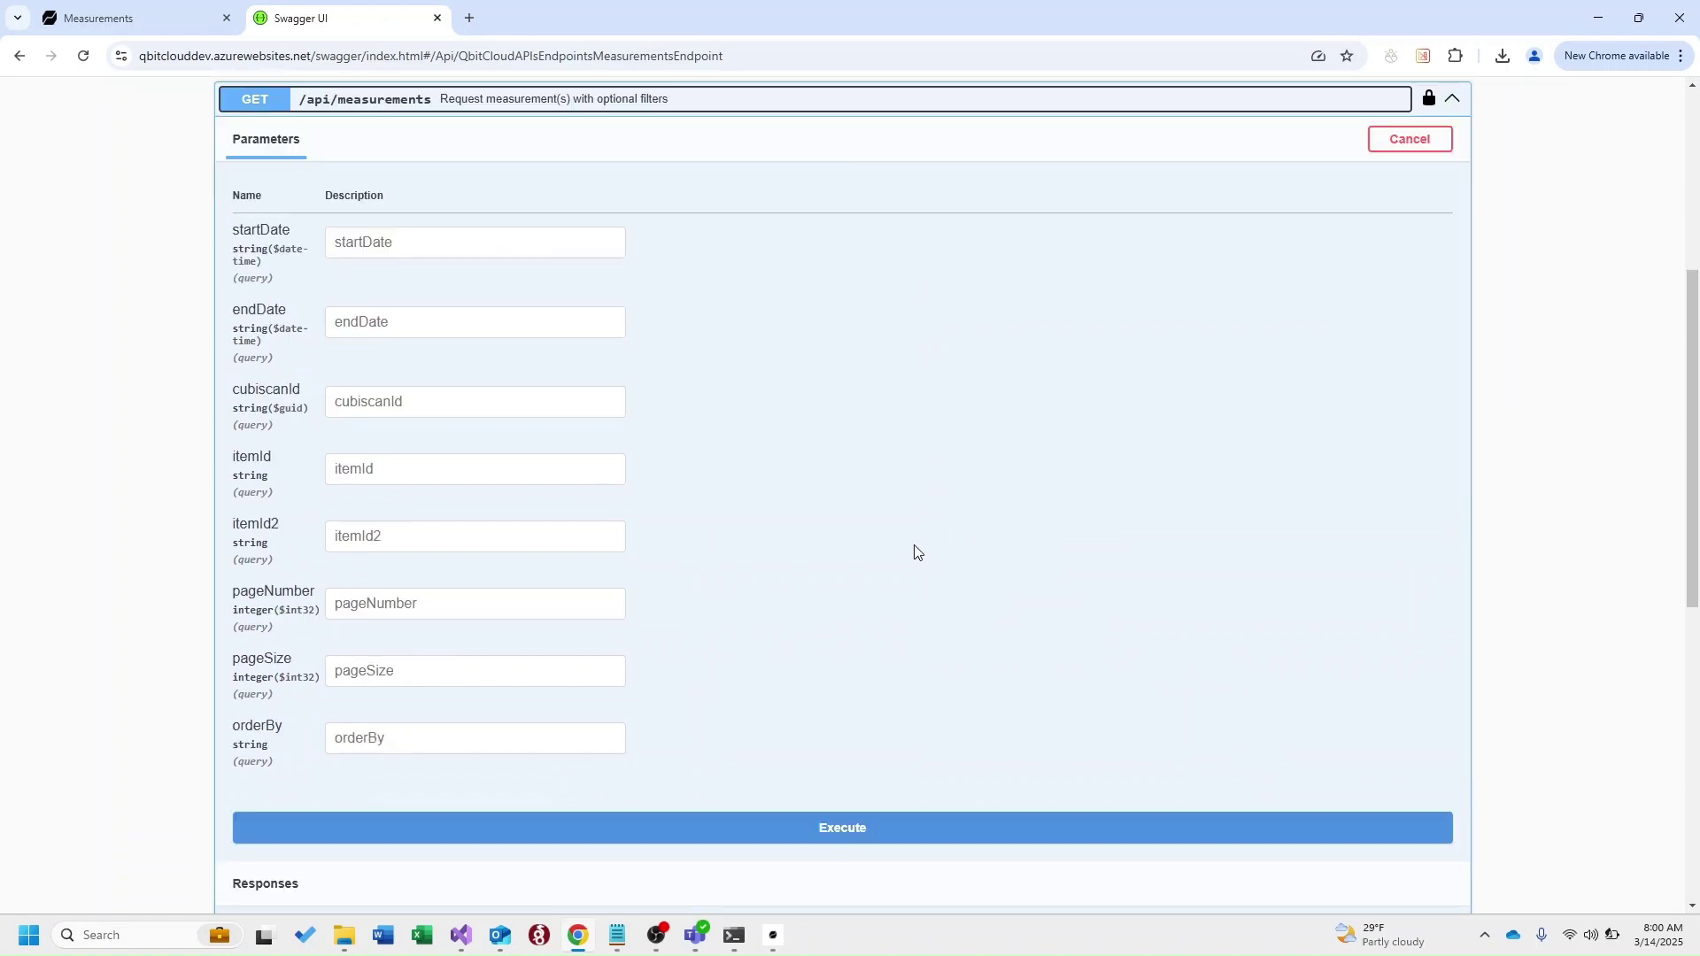
pyautogui.click(854, 830)
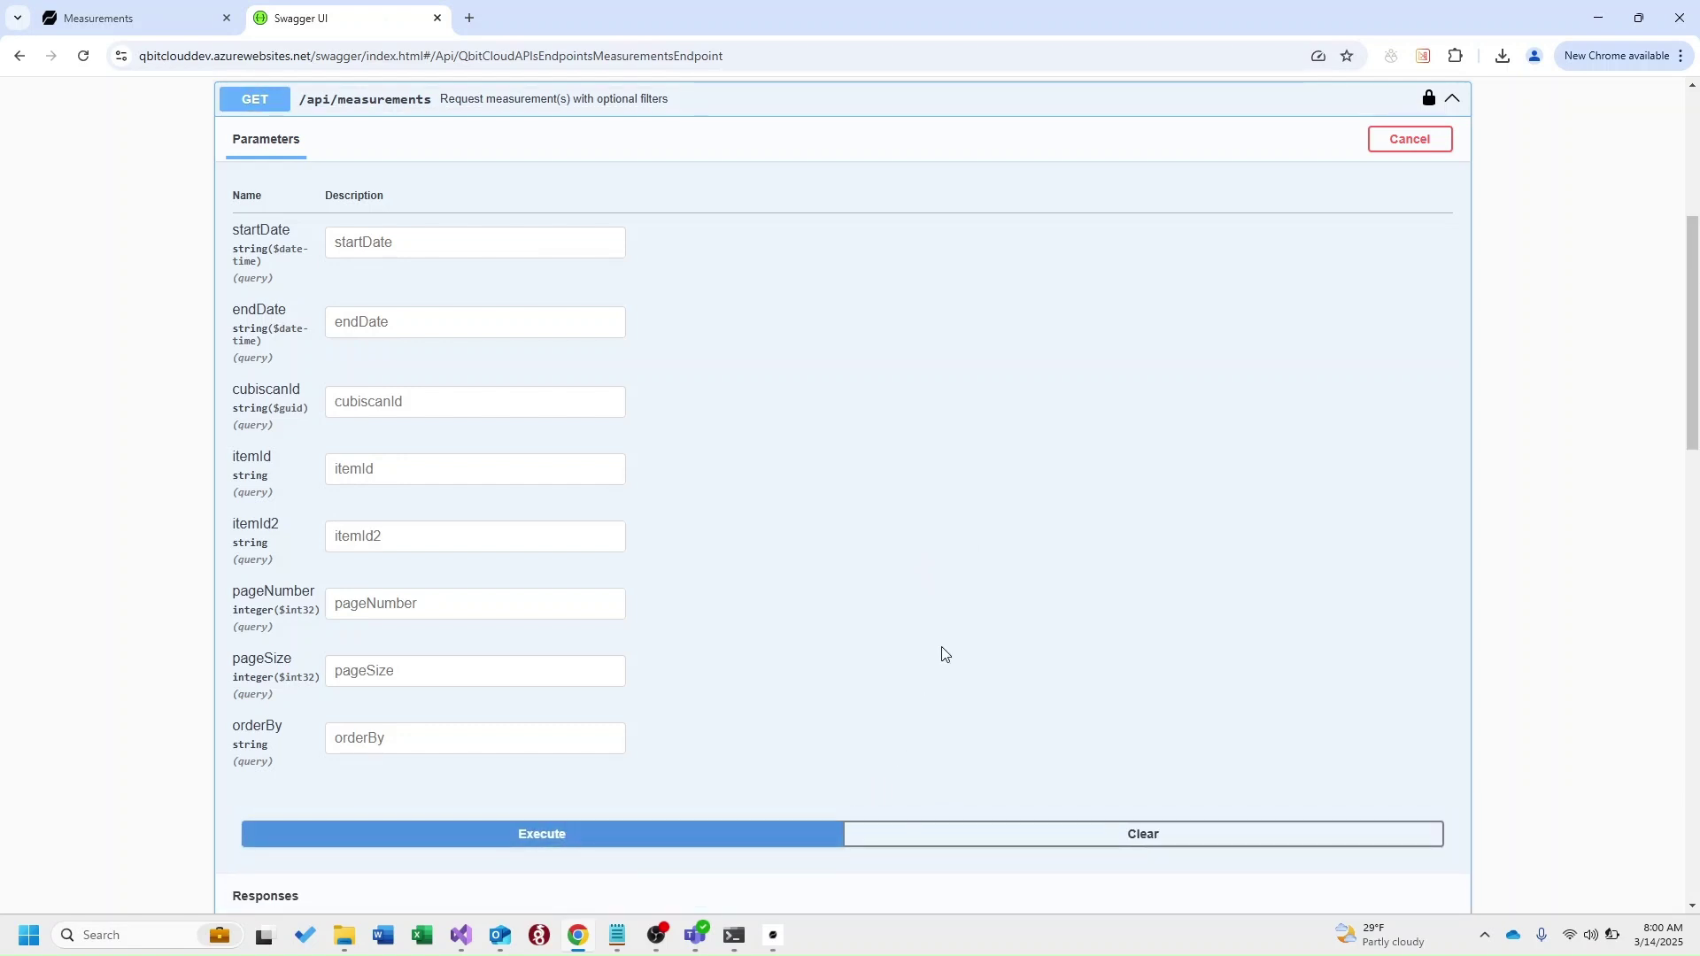
pyautogui.scroll(-9, 942, 653)
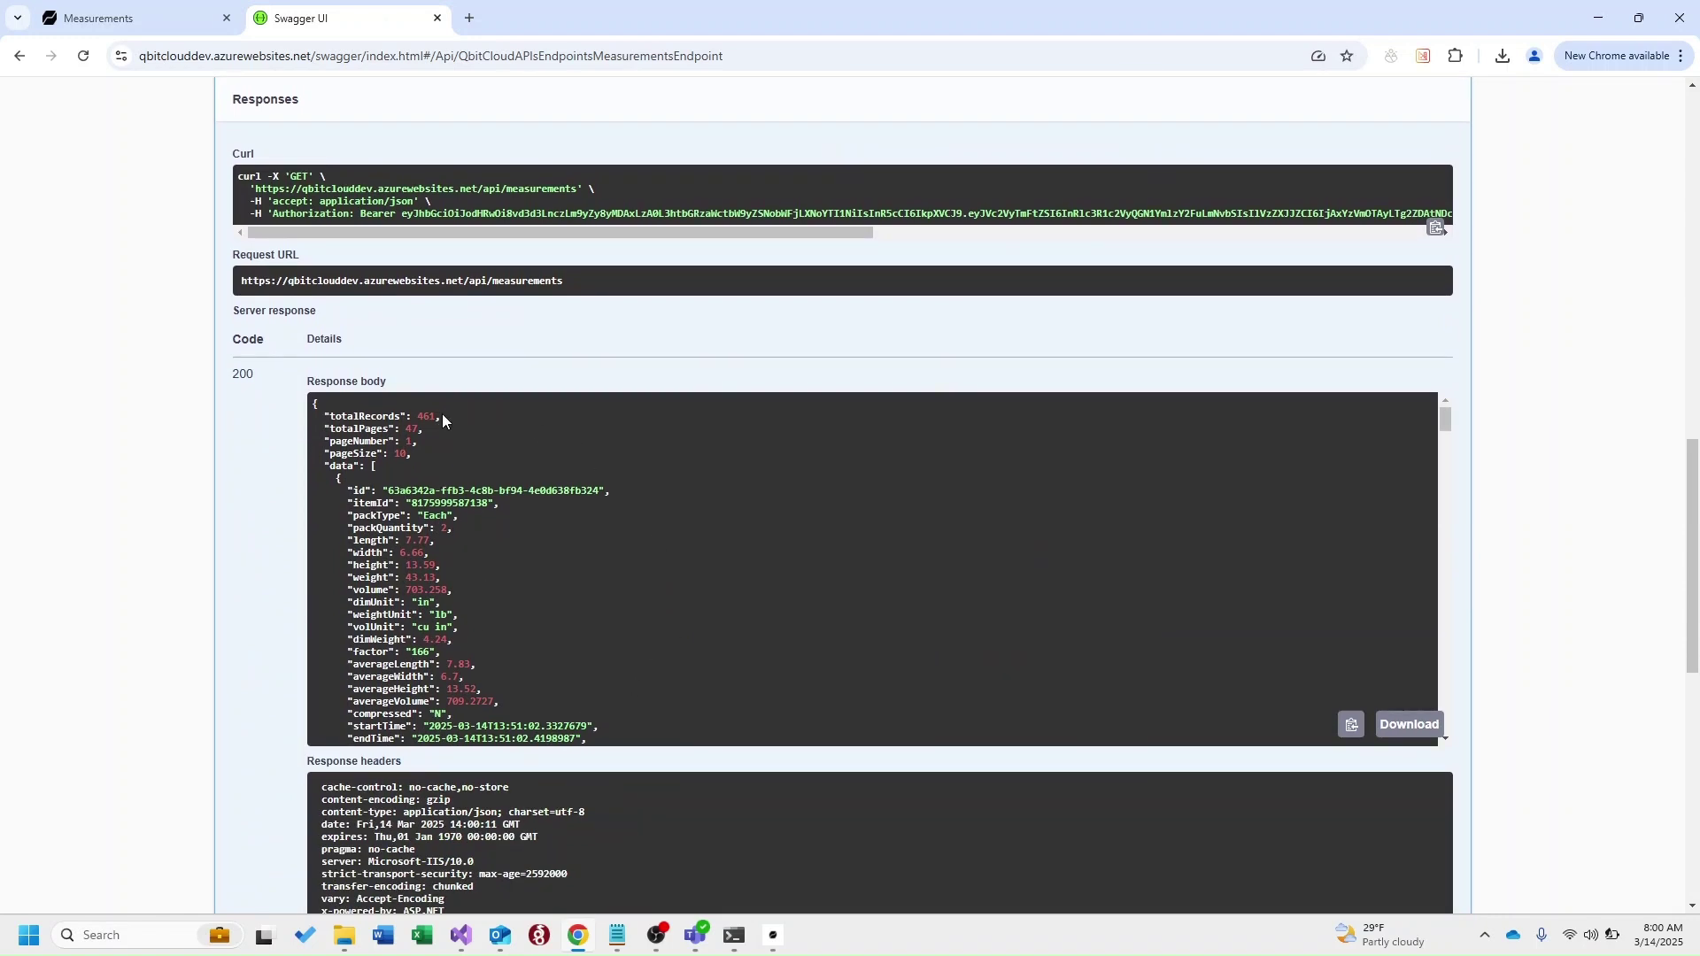
pyautogui.scroll(-2, 441, 416)
pyautogui.scroll(2, 416, 452)
pyautogui.scroll(-1, 393, 481)
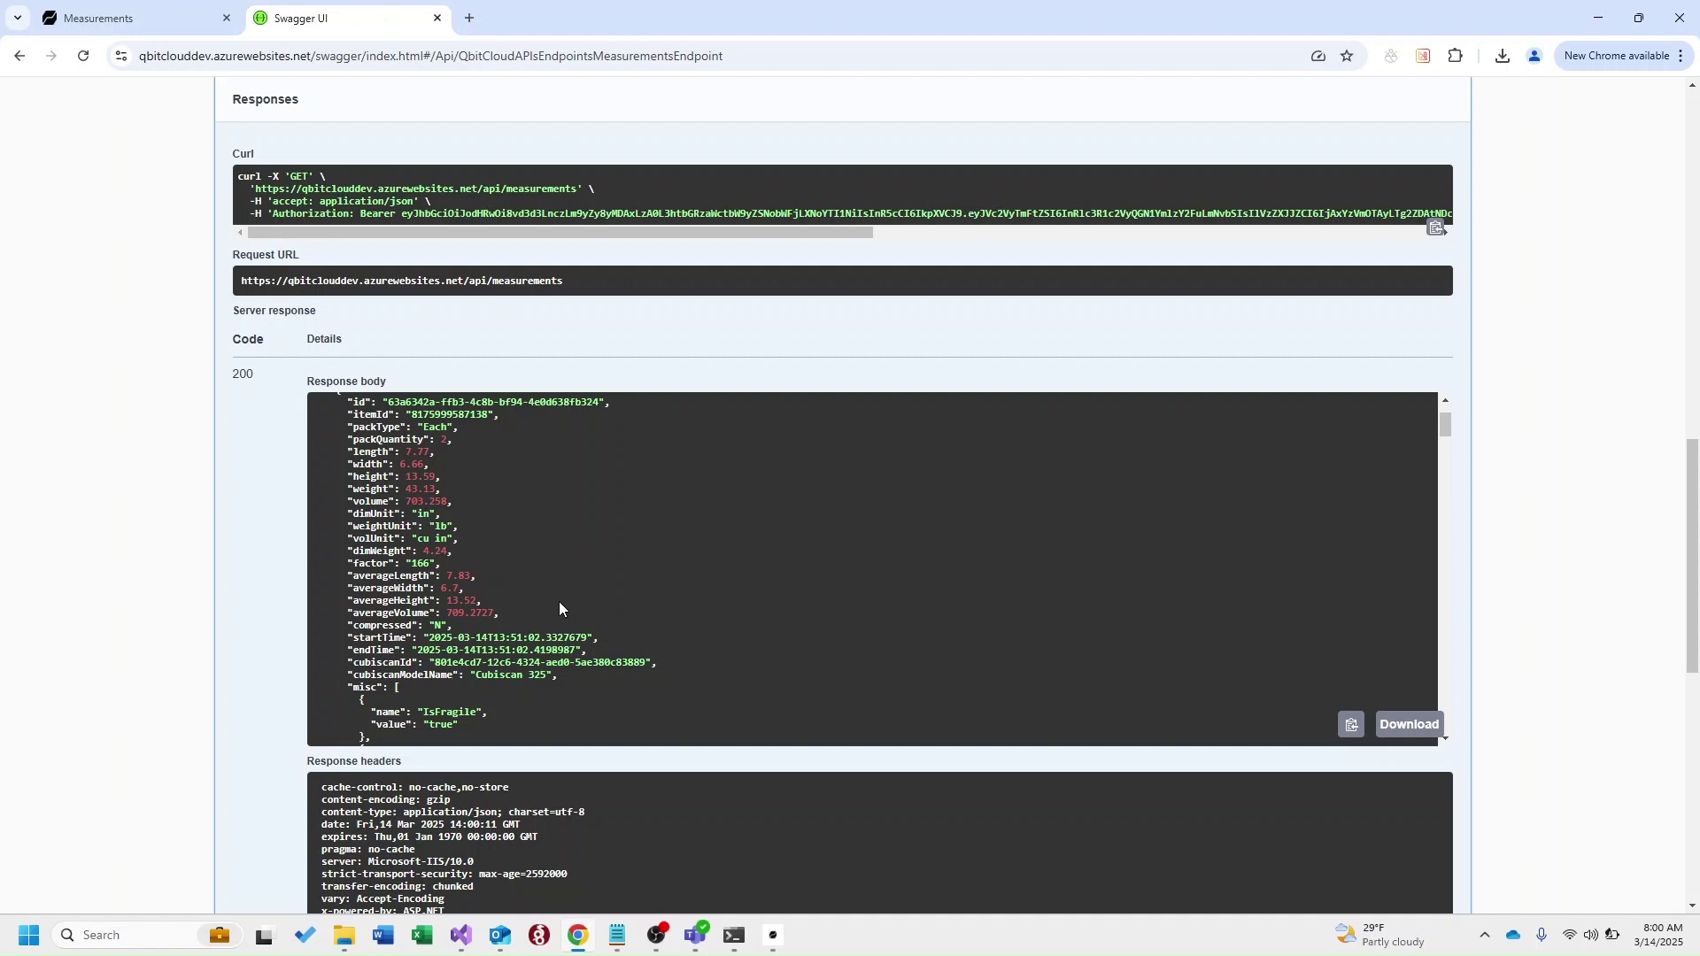
pyautogui.scroll(-2, 539, 614)
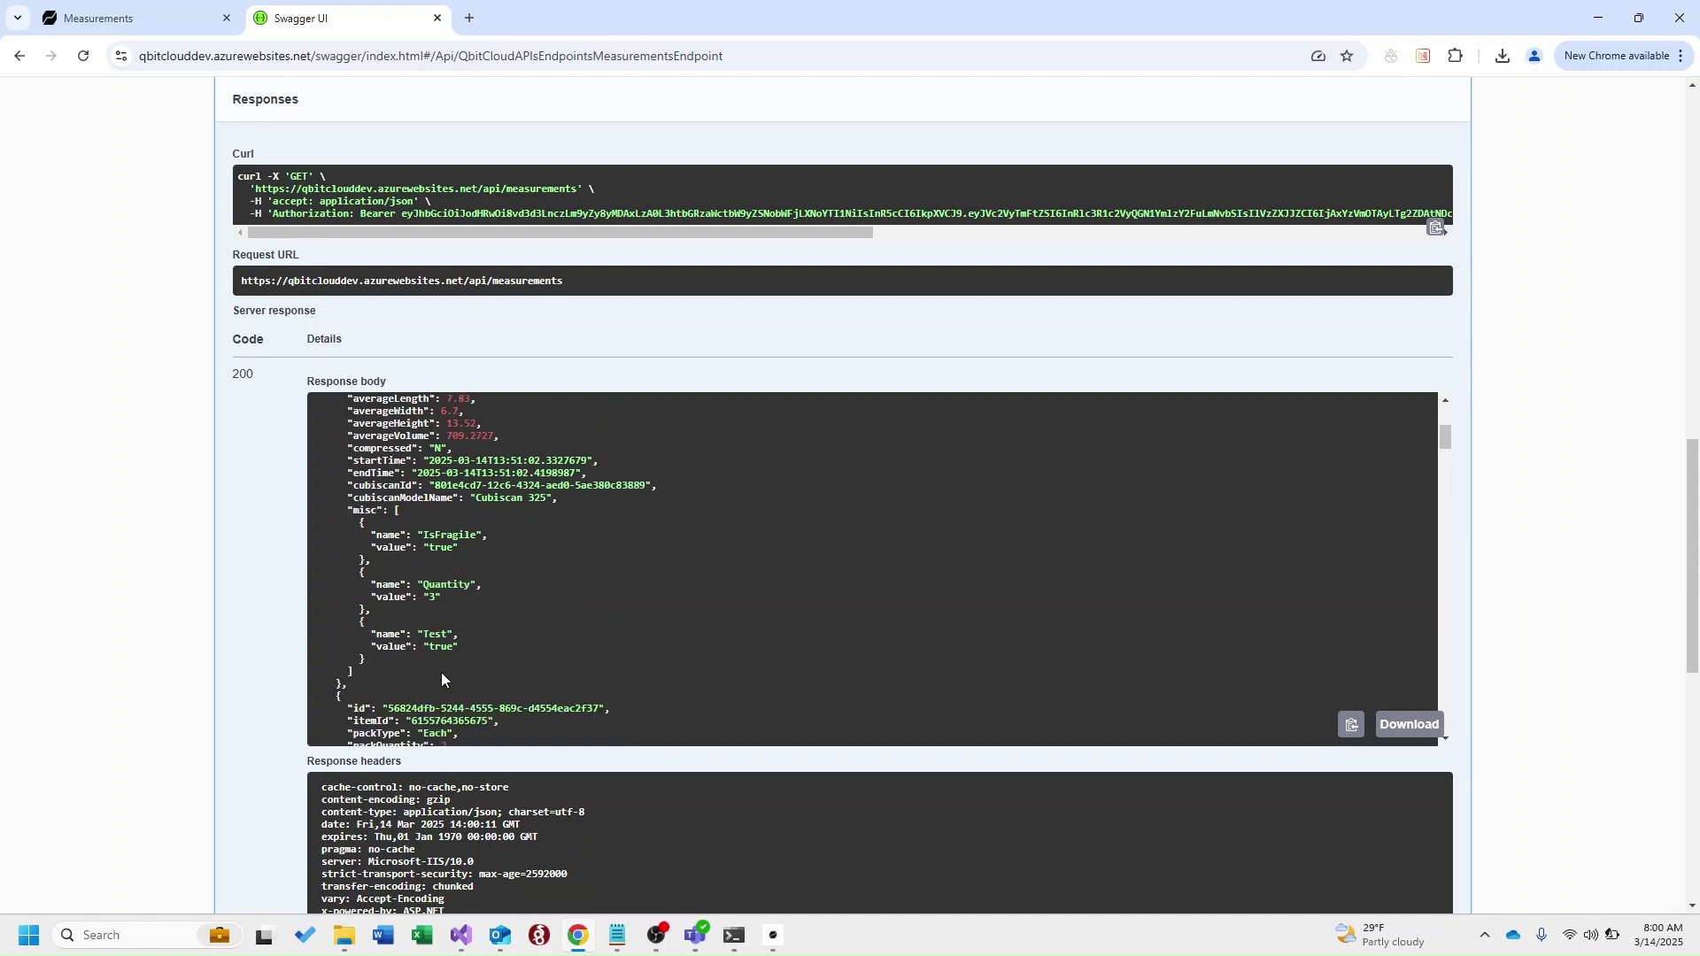
pyautogui.scroll(8, 645, 375)
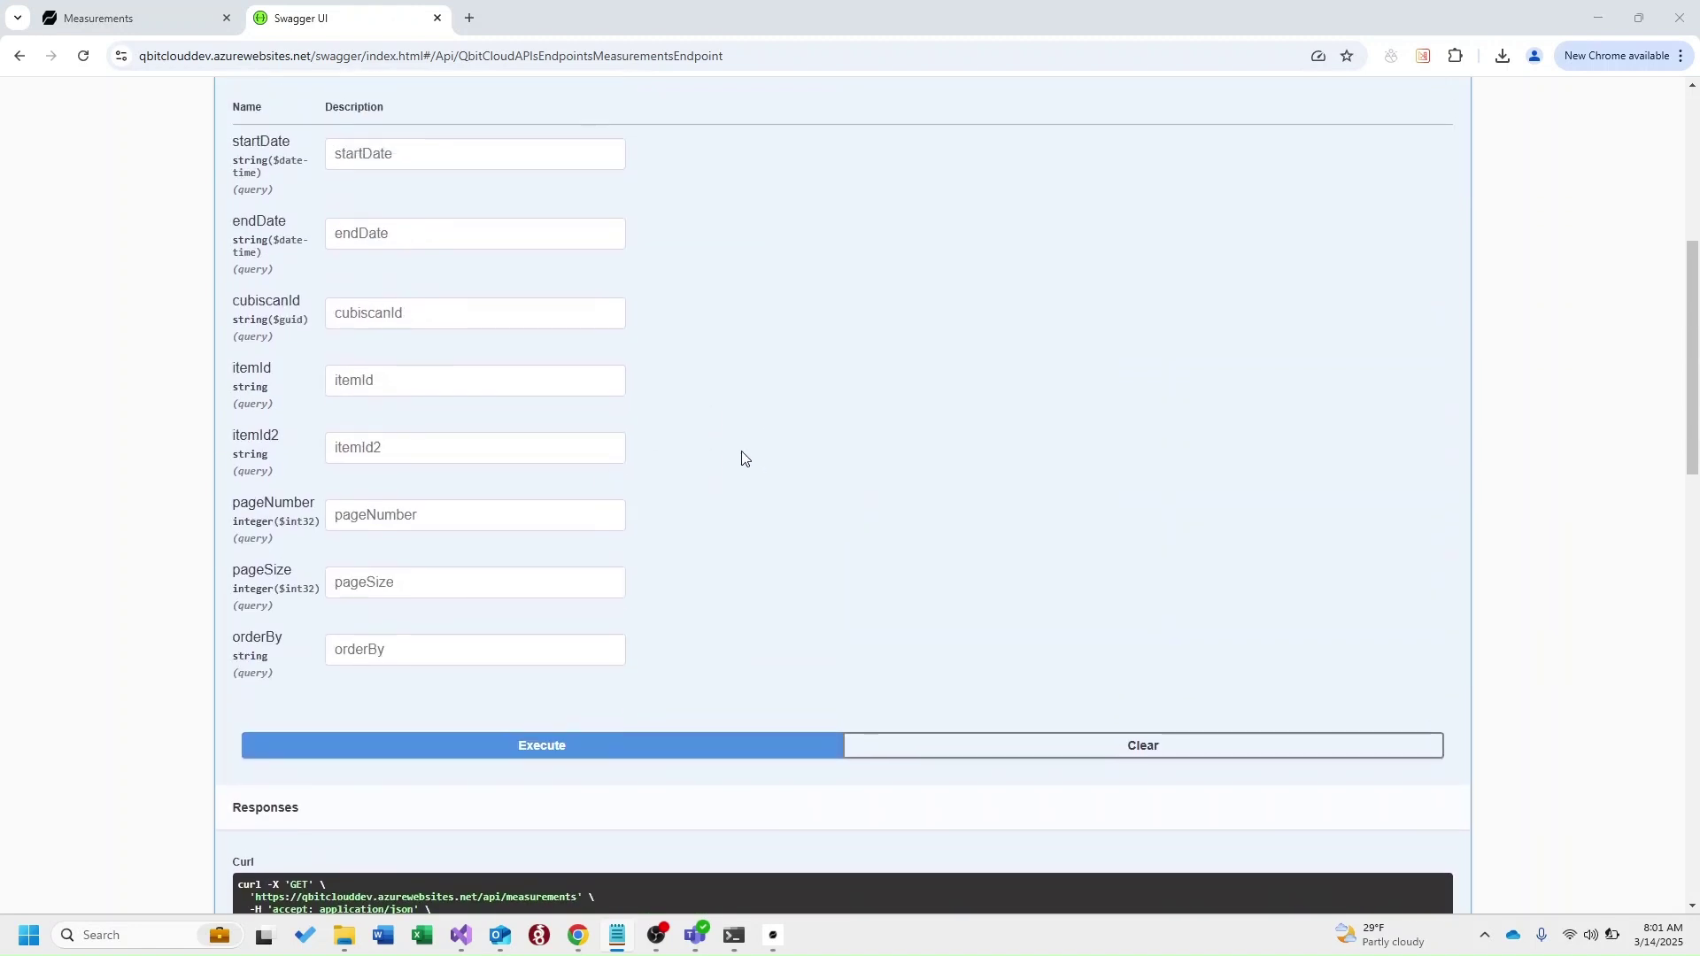
# Filter GET /api/measurements by itemId 5UR1395BA5155, returning a single record
pyautogui.click(433, 380)
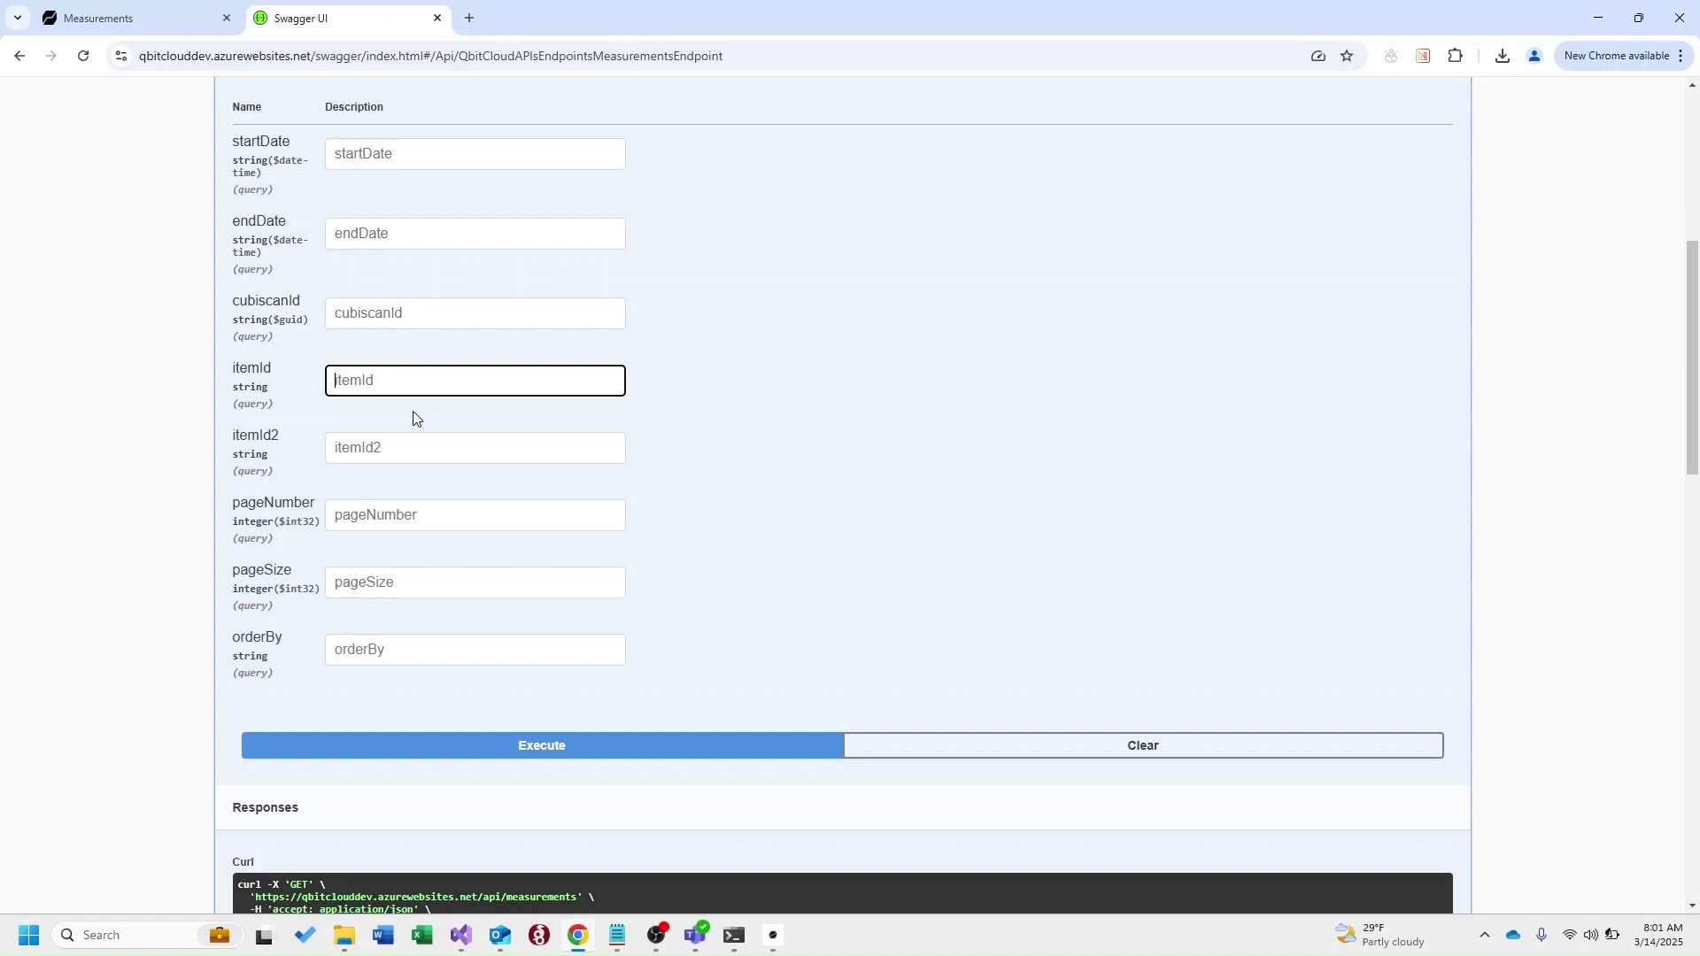
pyautogui.write('5UR1395BA5155')
pyautogui.click(594, 749)
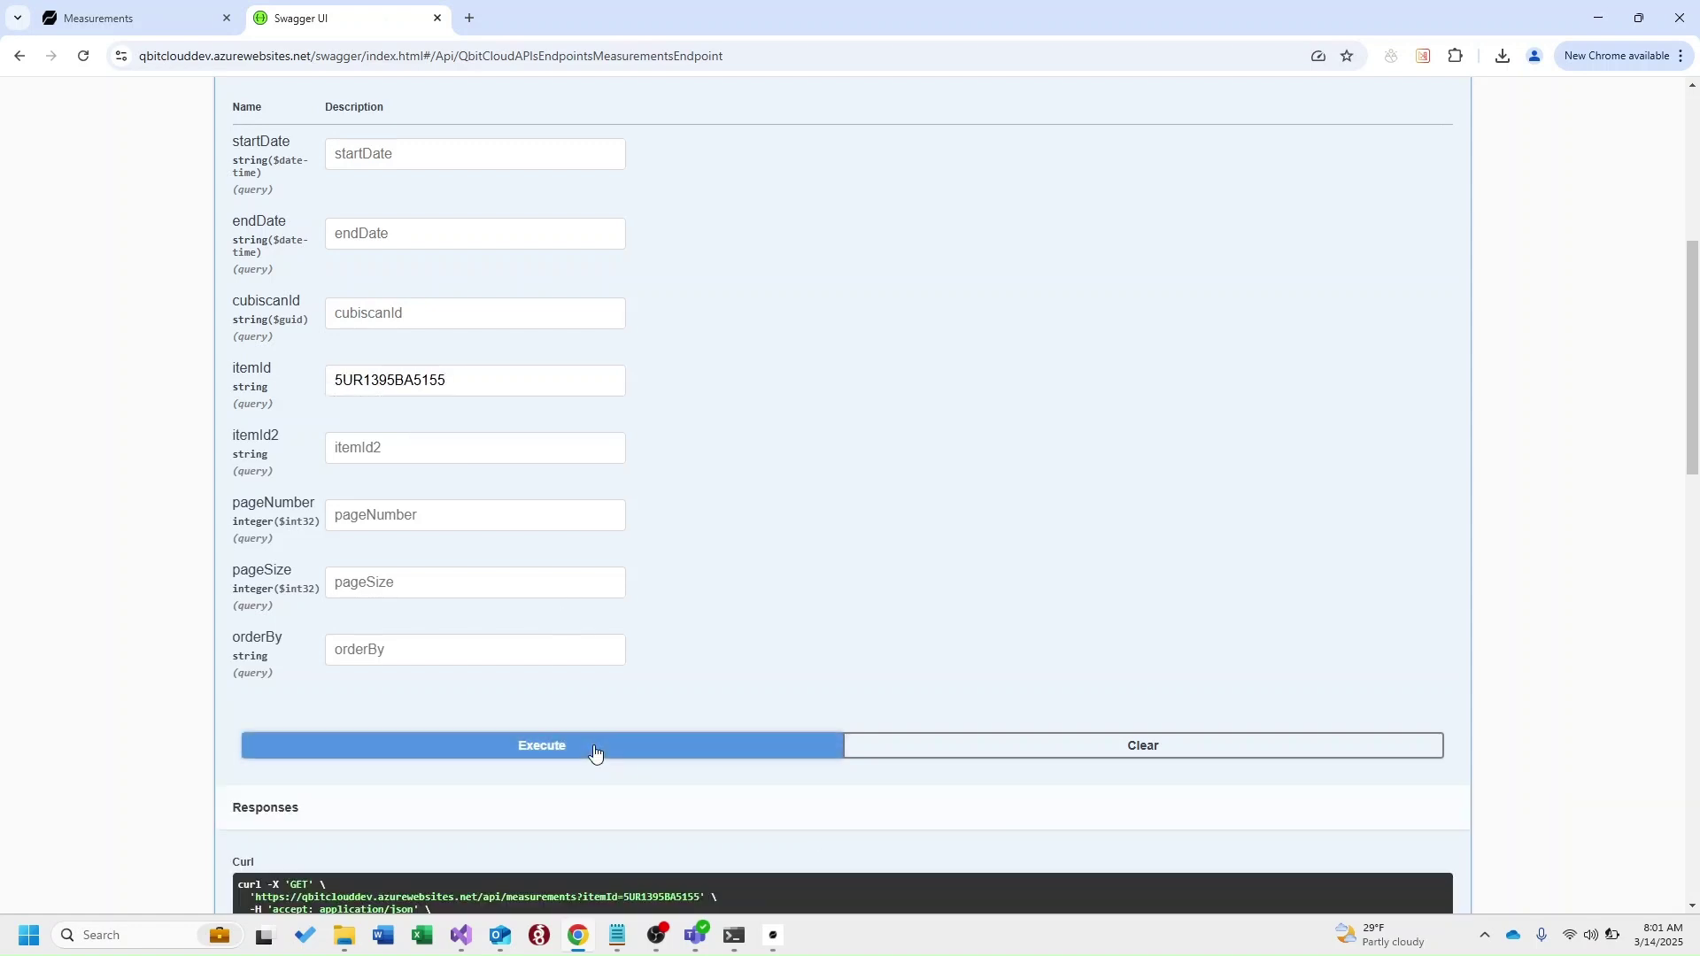
pyautogui.scroll(-10, 740, 646)
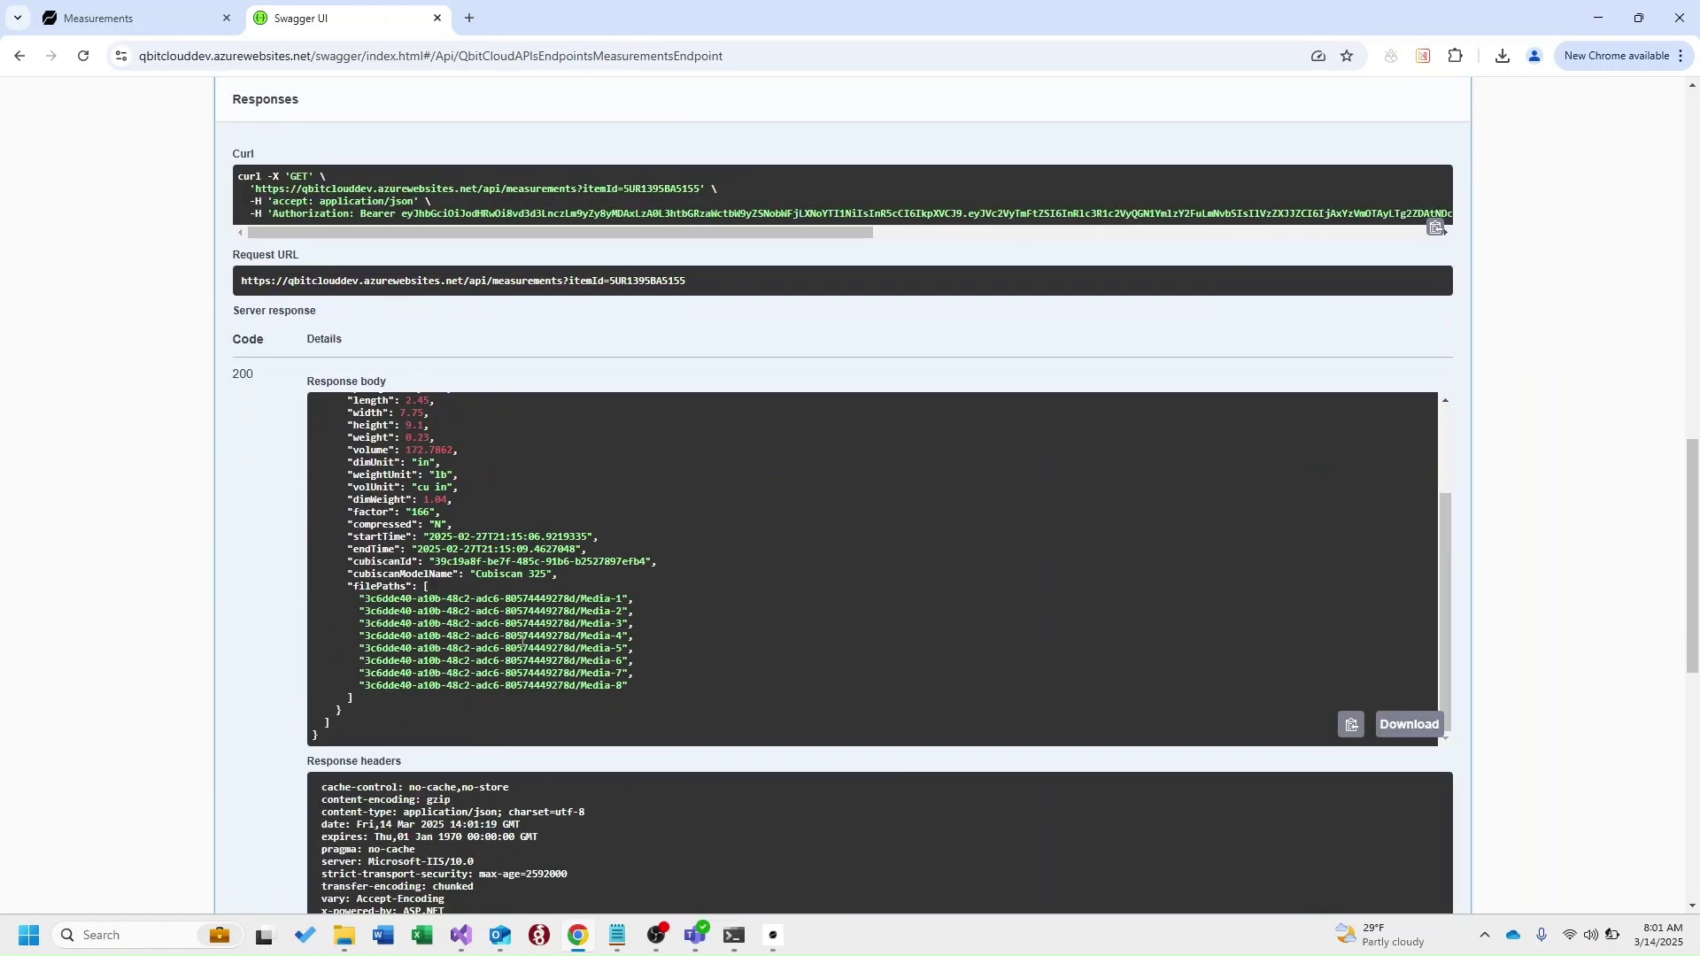
pyautogui.scroll(3, 376, 611)
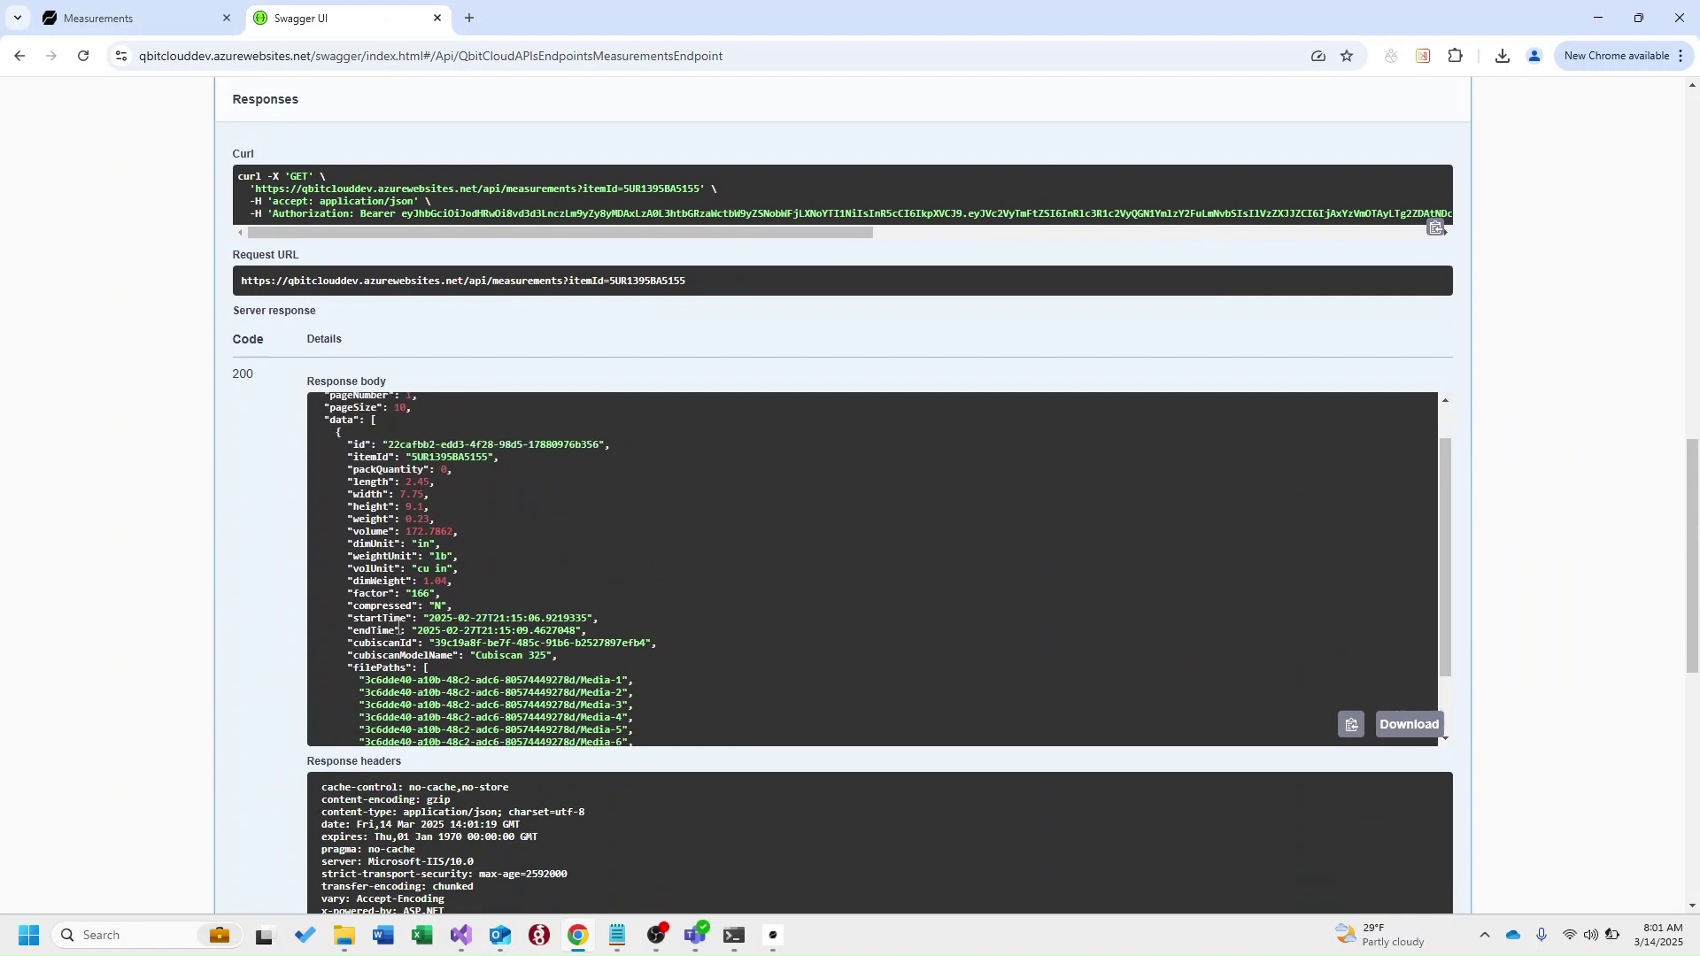
pyautogui.scroll(-3, 389, 628)
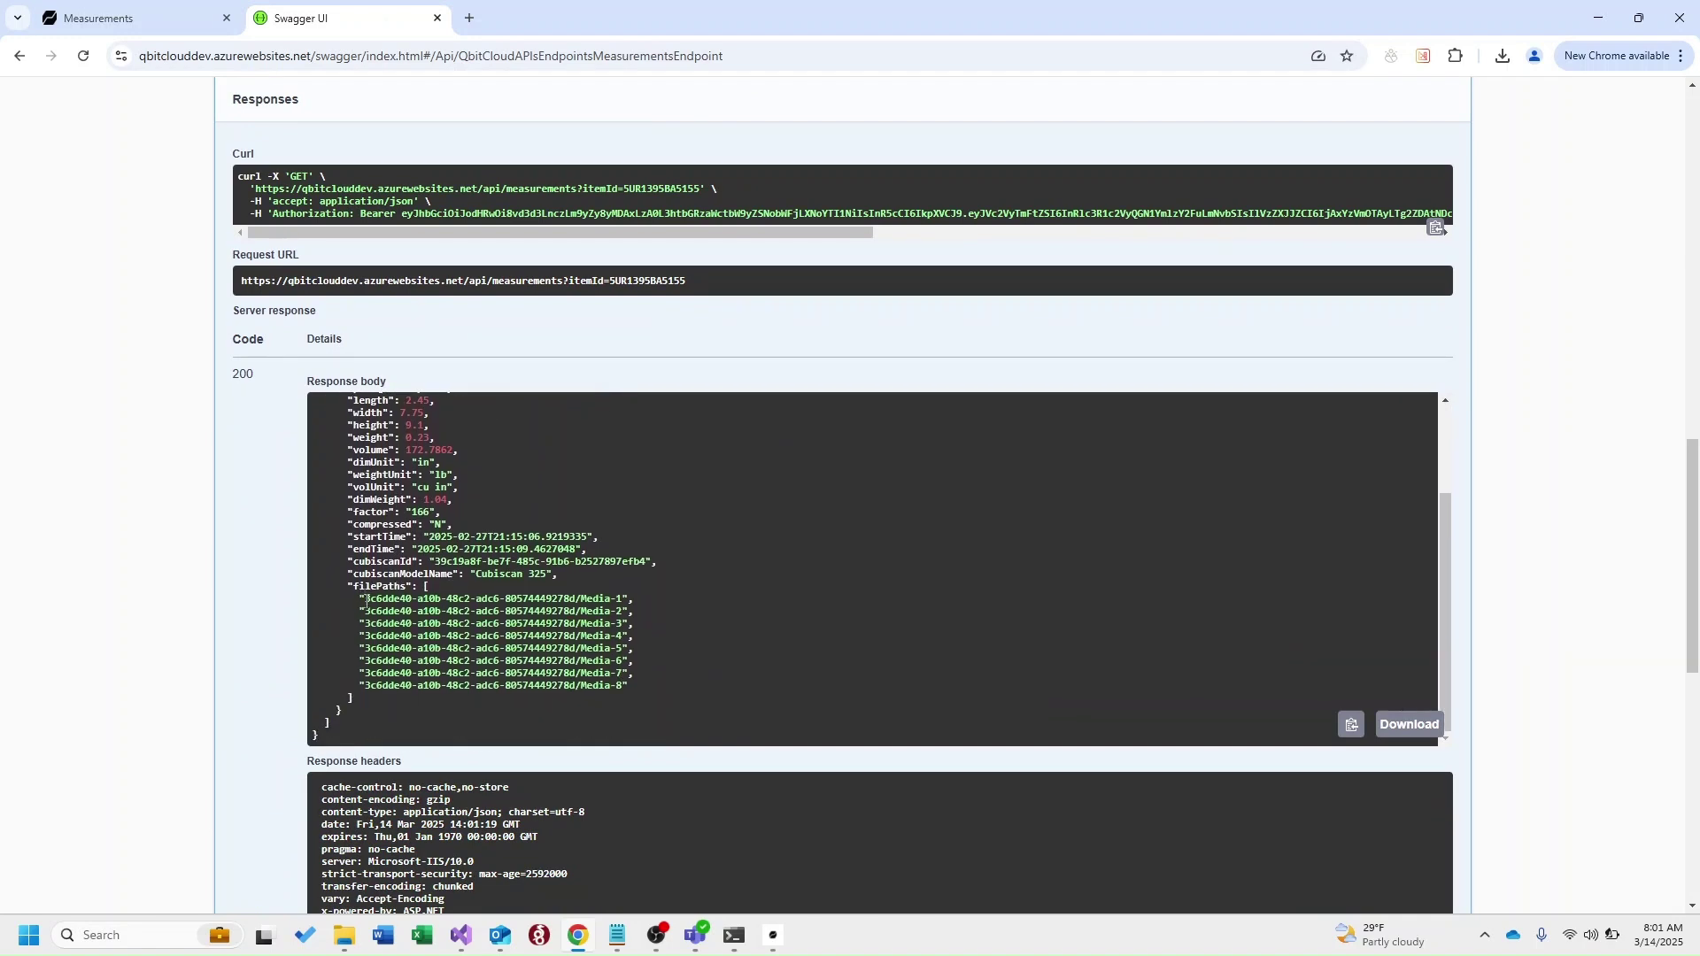
# Copy the record's first Media-1 image file path from the response
pyautogui.moveTo(367, 600); pyautogui.dragTo(624, 598)
pyautogui.hotkey('ctrl', 'c')
pyautogui.scroll(2, 811, 613)
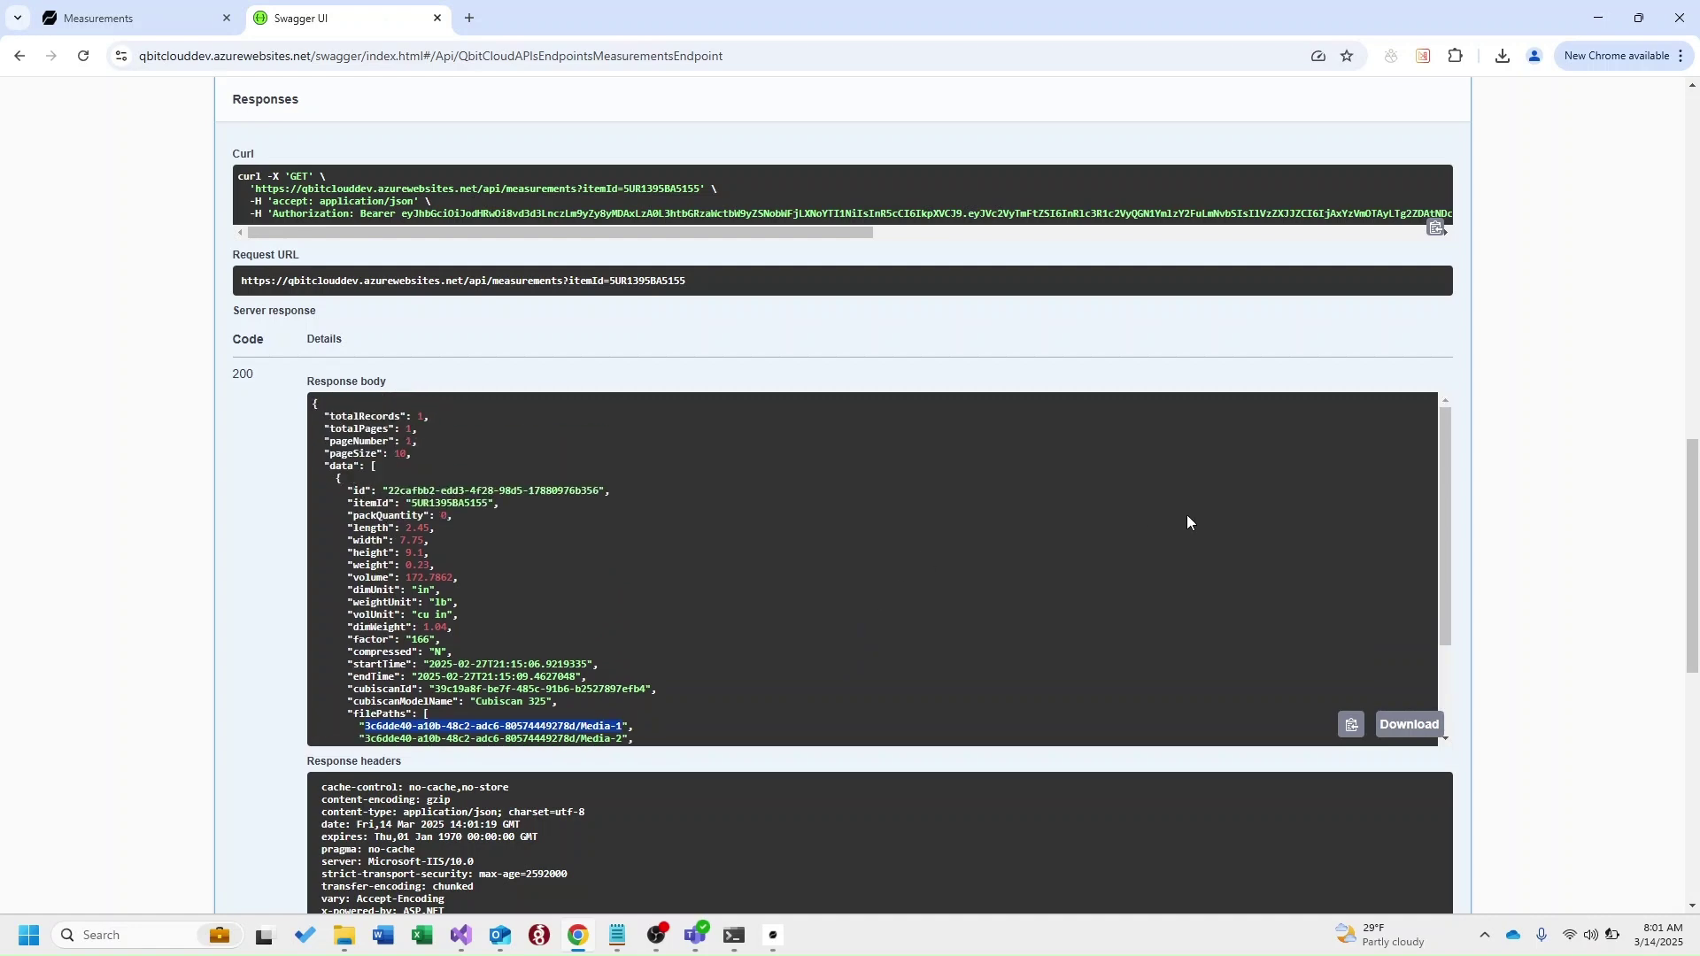
pyautogui.scroll(12, 1541, 570)
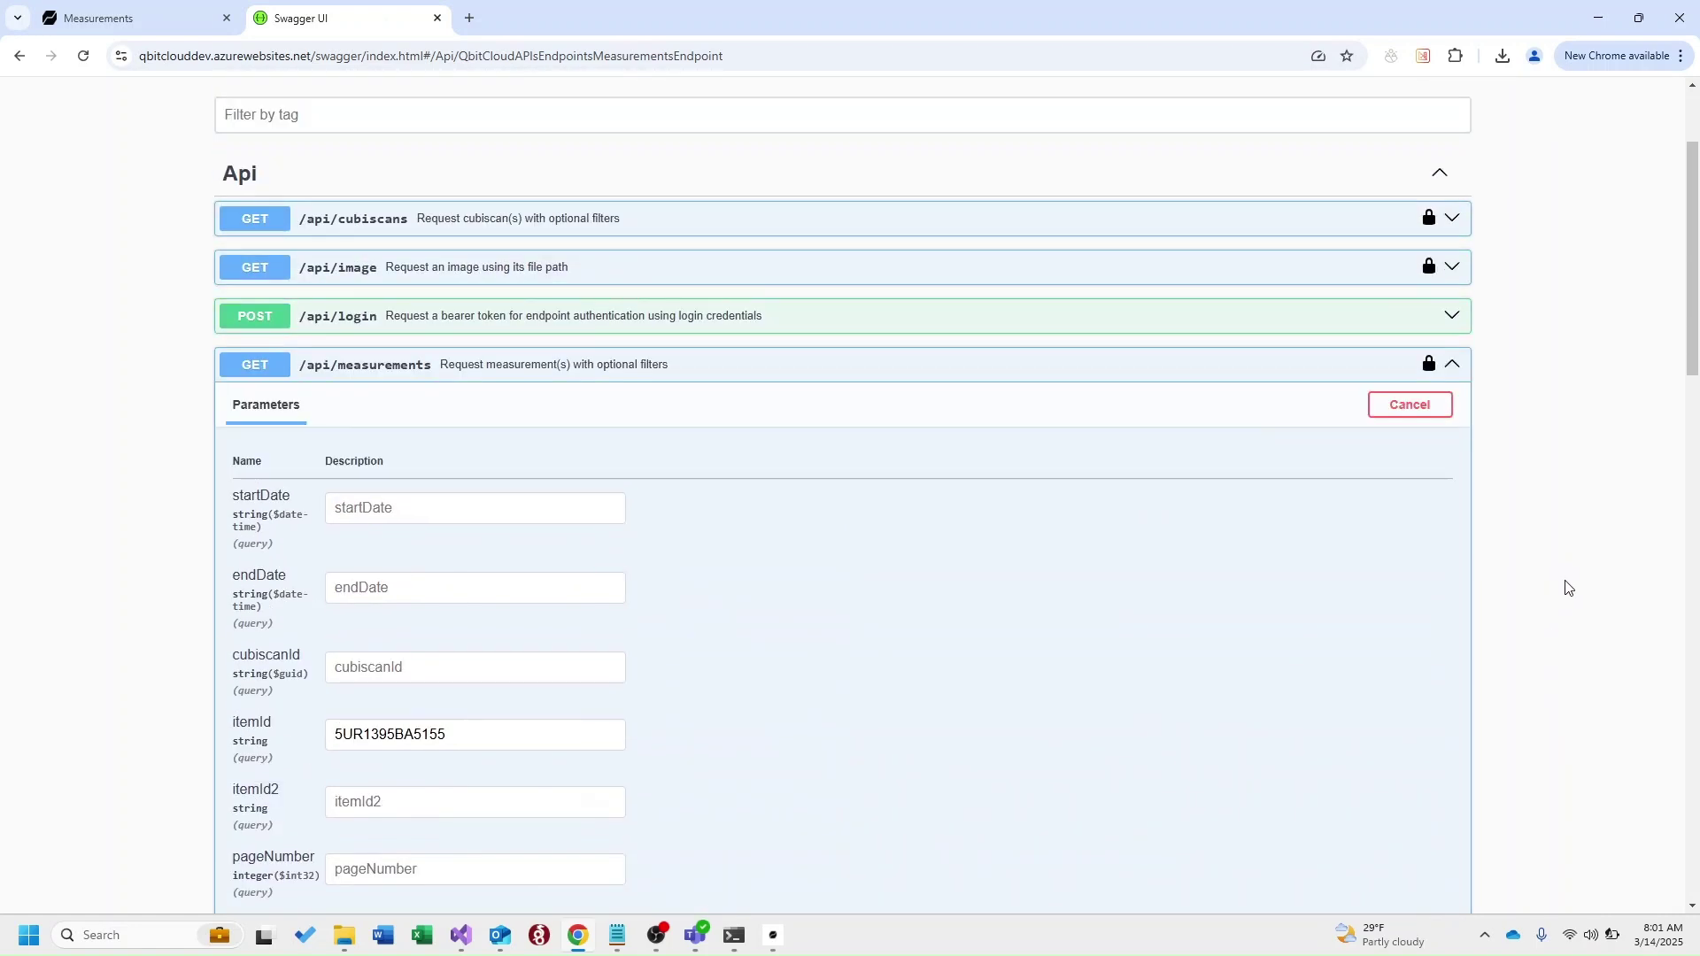
pyautogui.scroll(2, 1559, 580)
# Fetch the Media-1 file path via GET /api/image and download it as Media-1 (1).jpg
pyautogui.click(1452, 541)
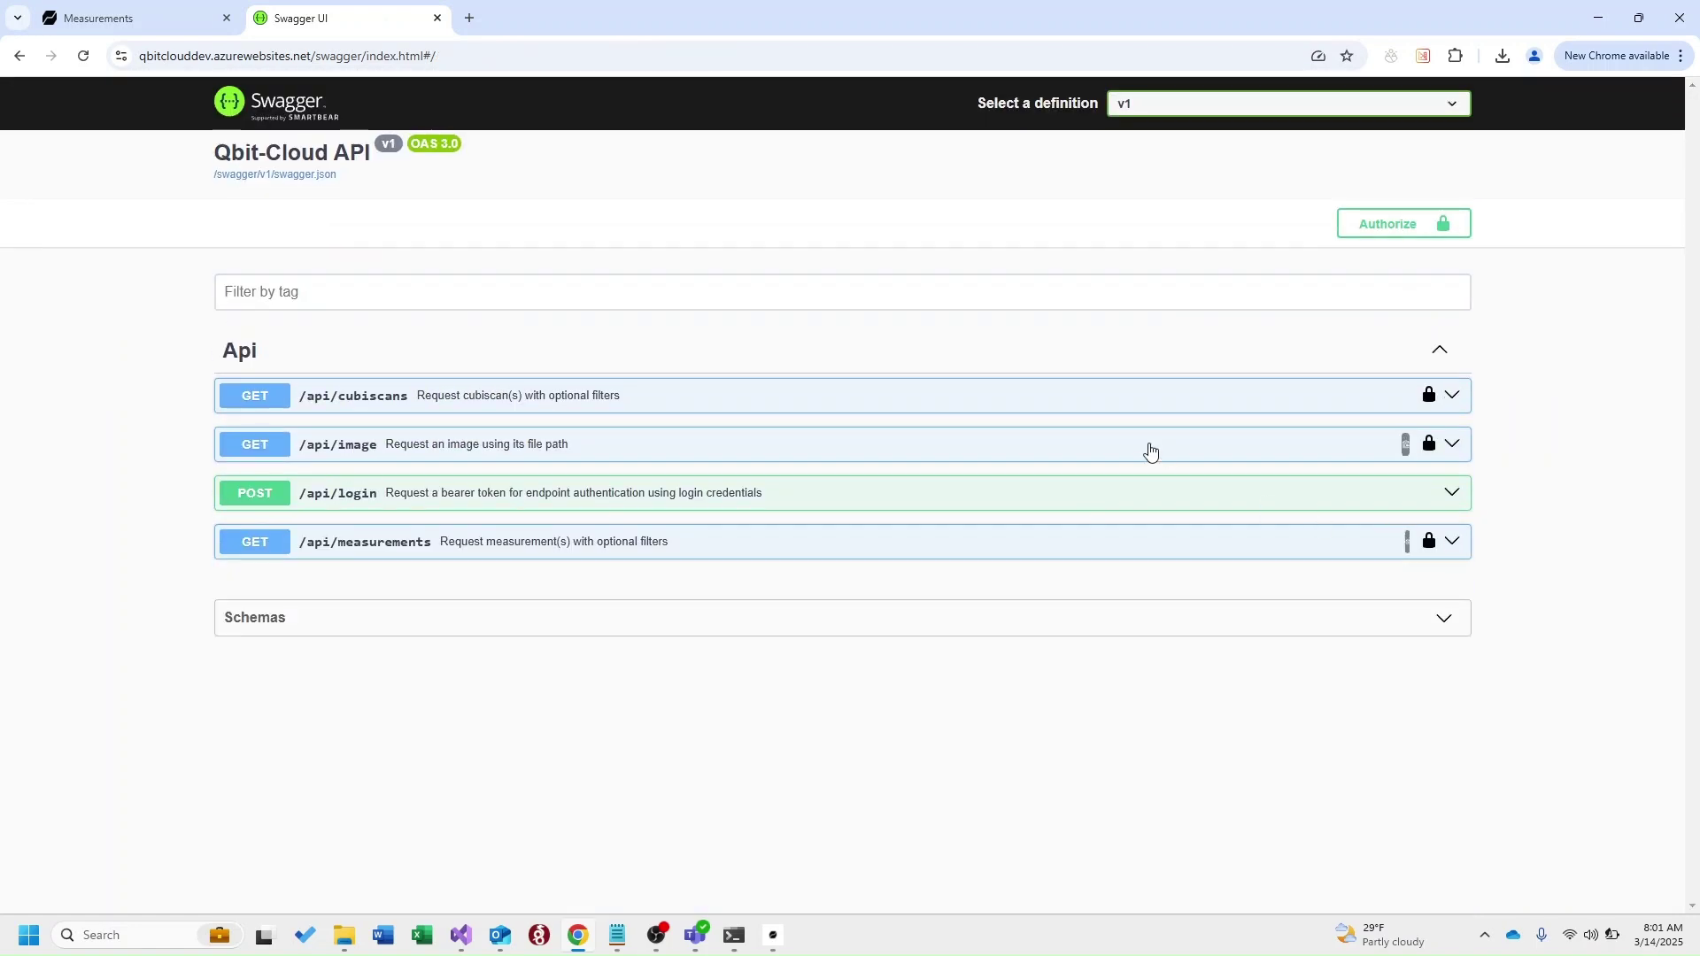
pyautogui.click(1150, 451)
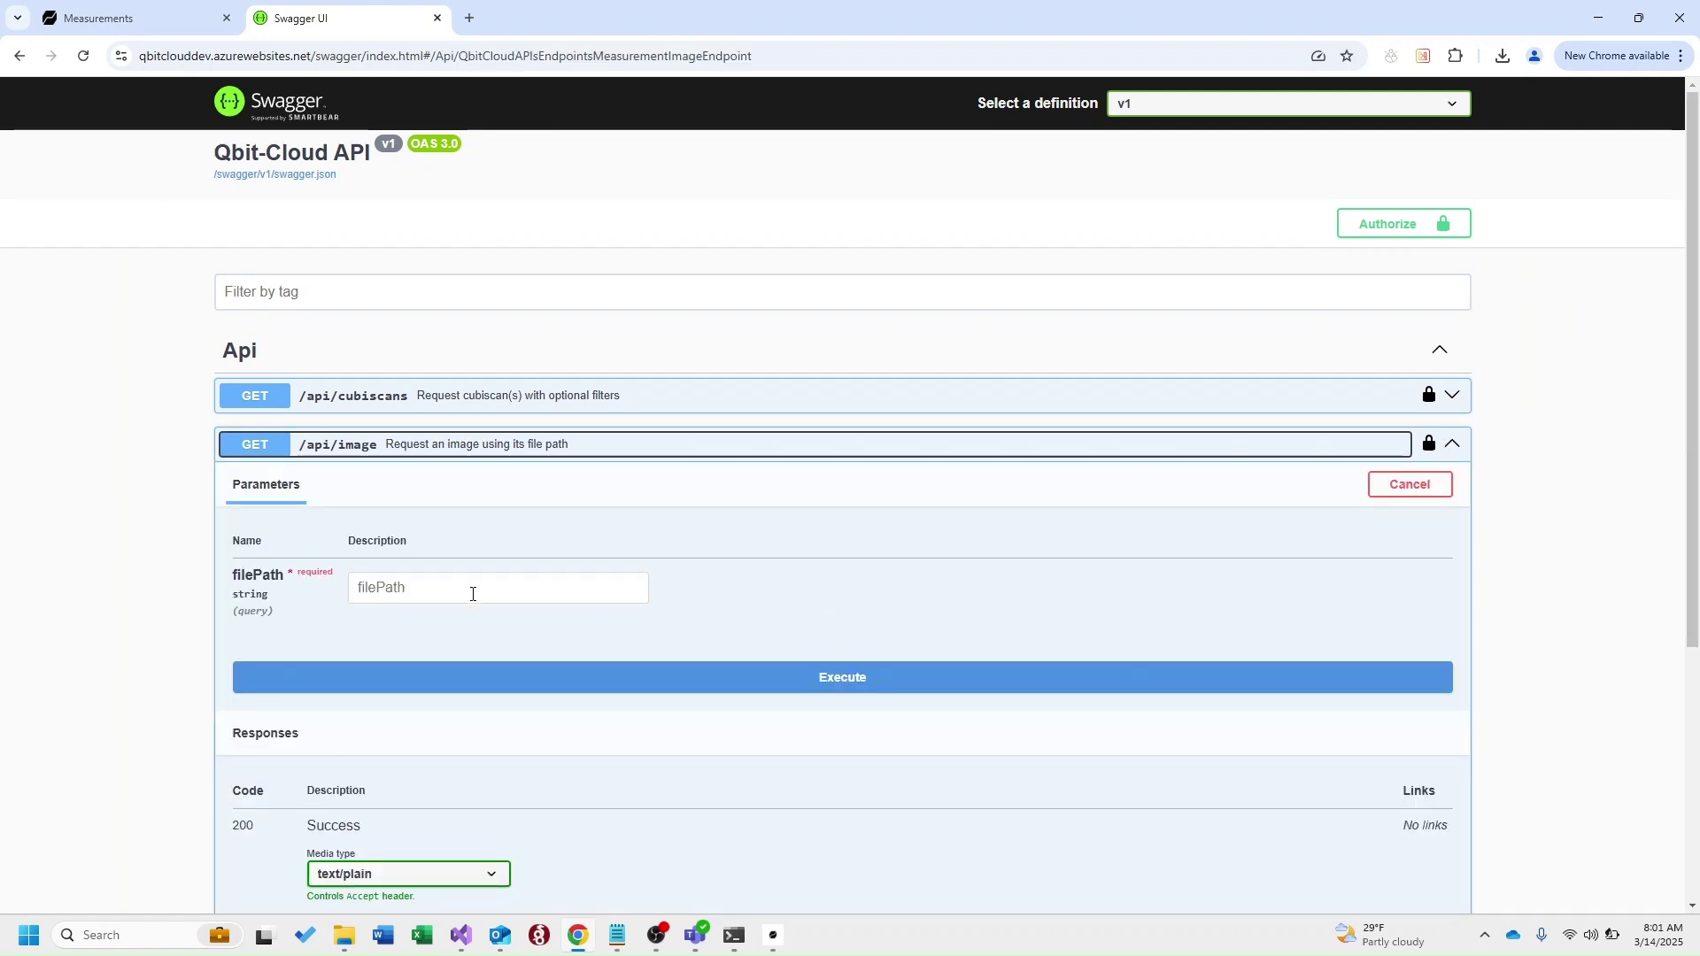
pyautogui.click(480, 588)
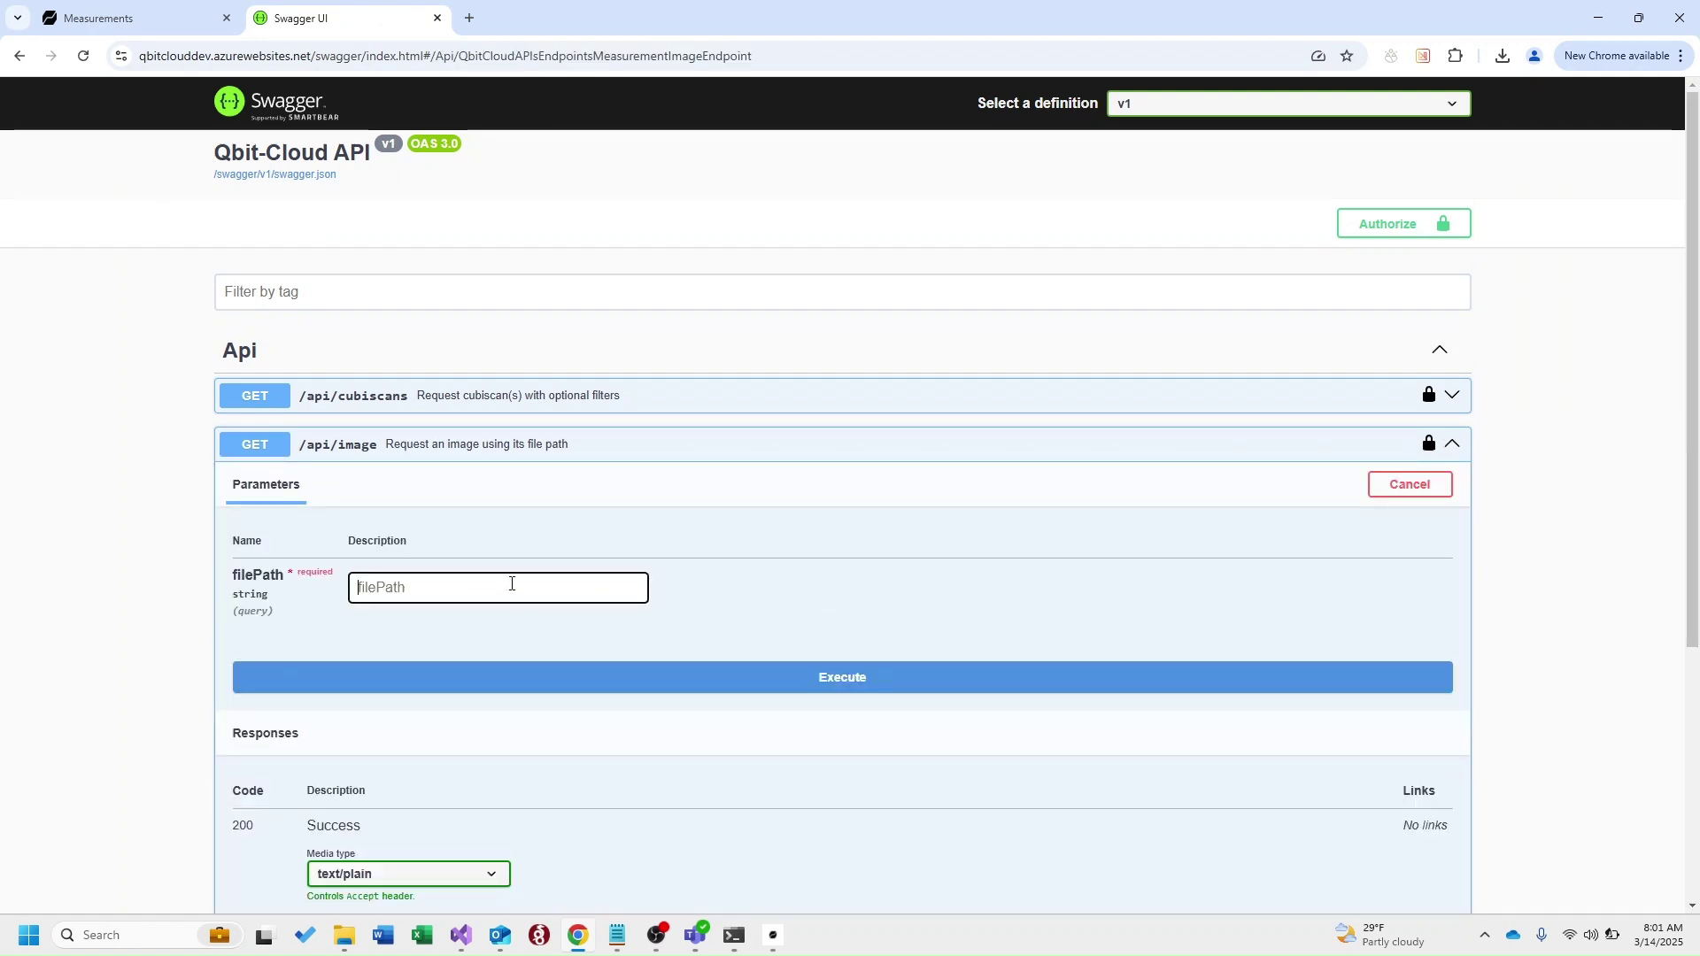
pyautogui.hotkey('ctrl', 'v')
pyautogui.click(743, 675)
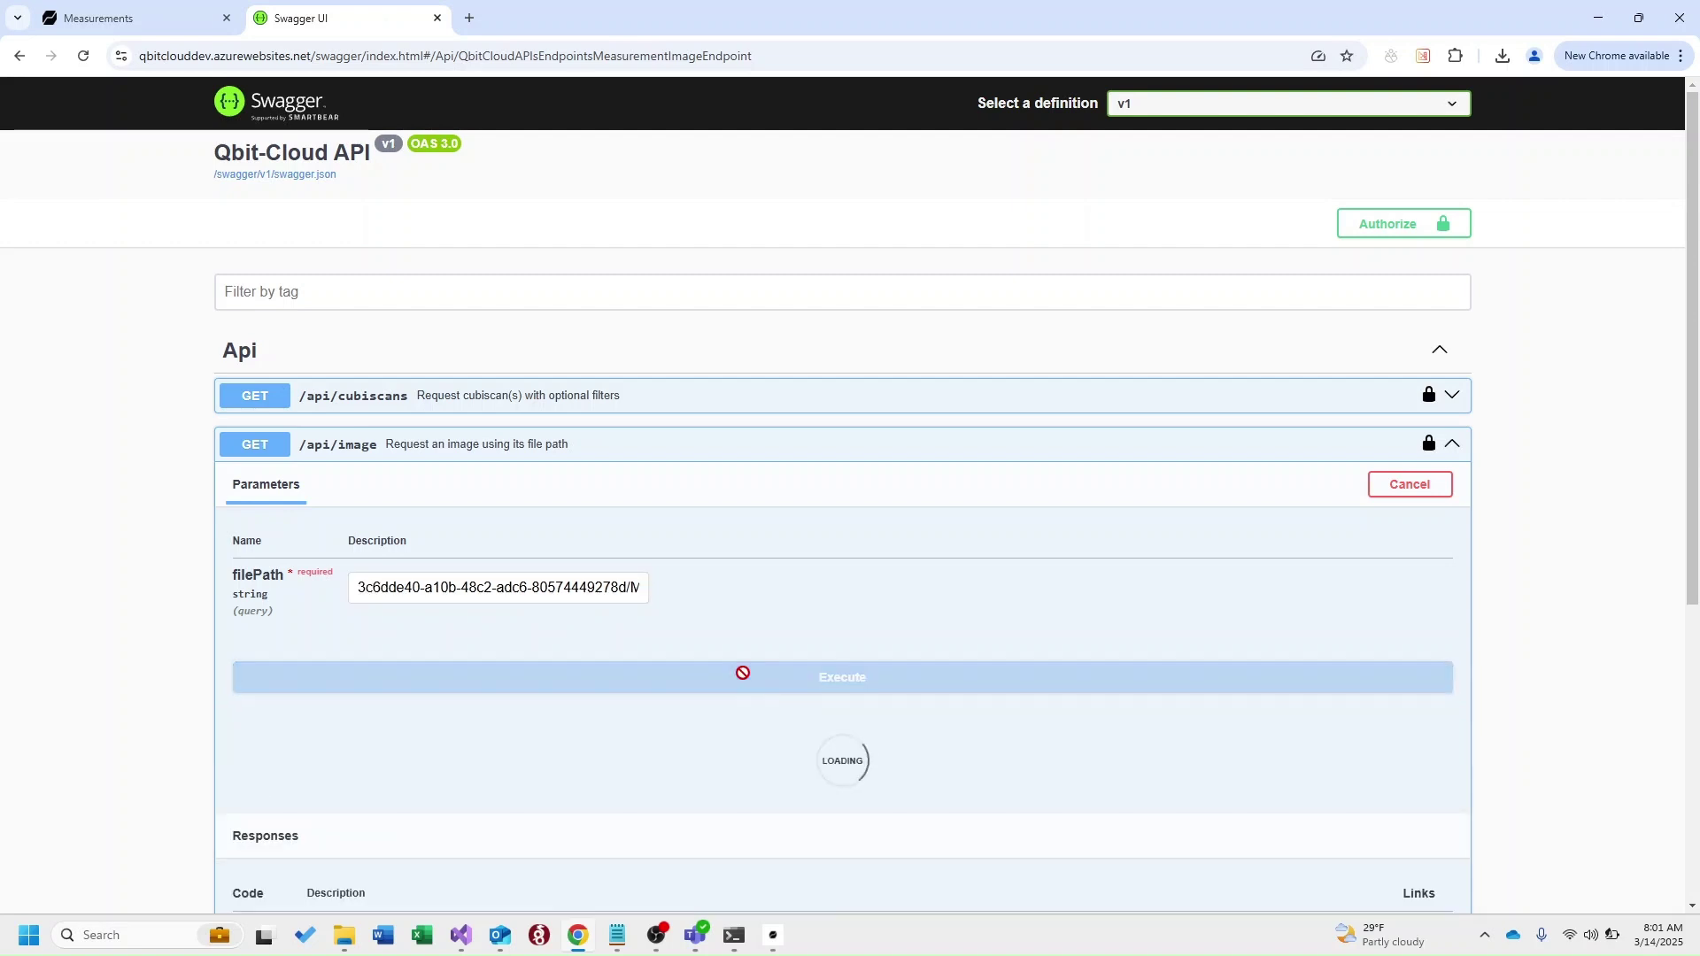
pyautogui.scroll(-5, 786, 647)
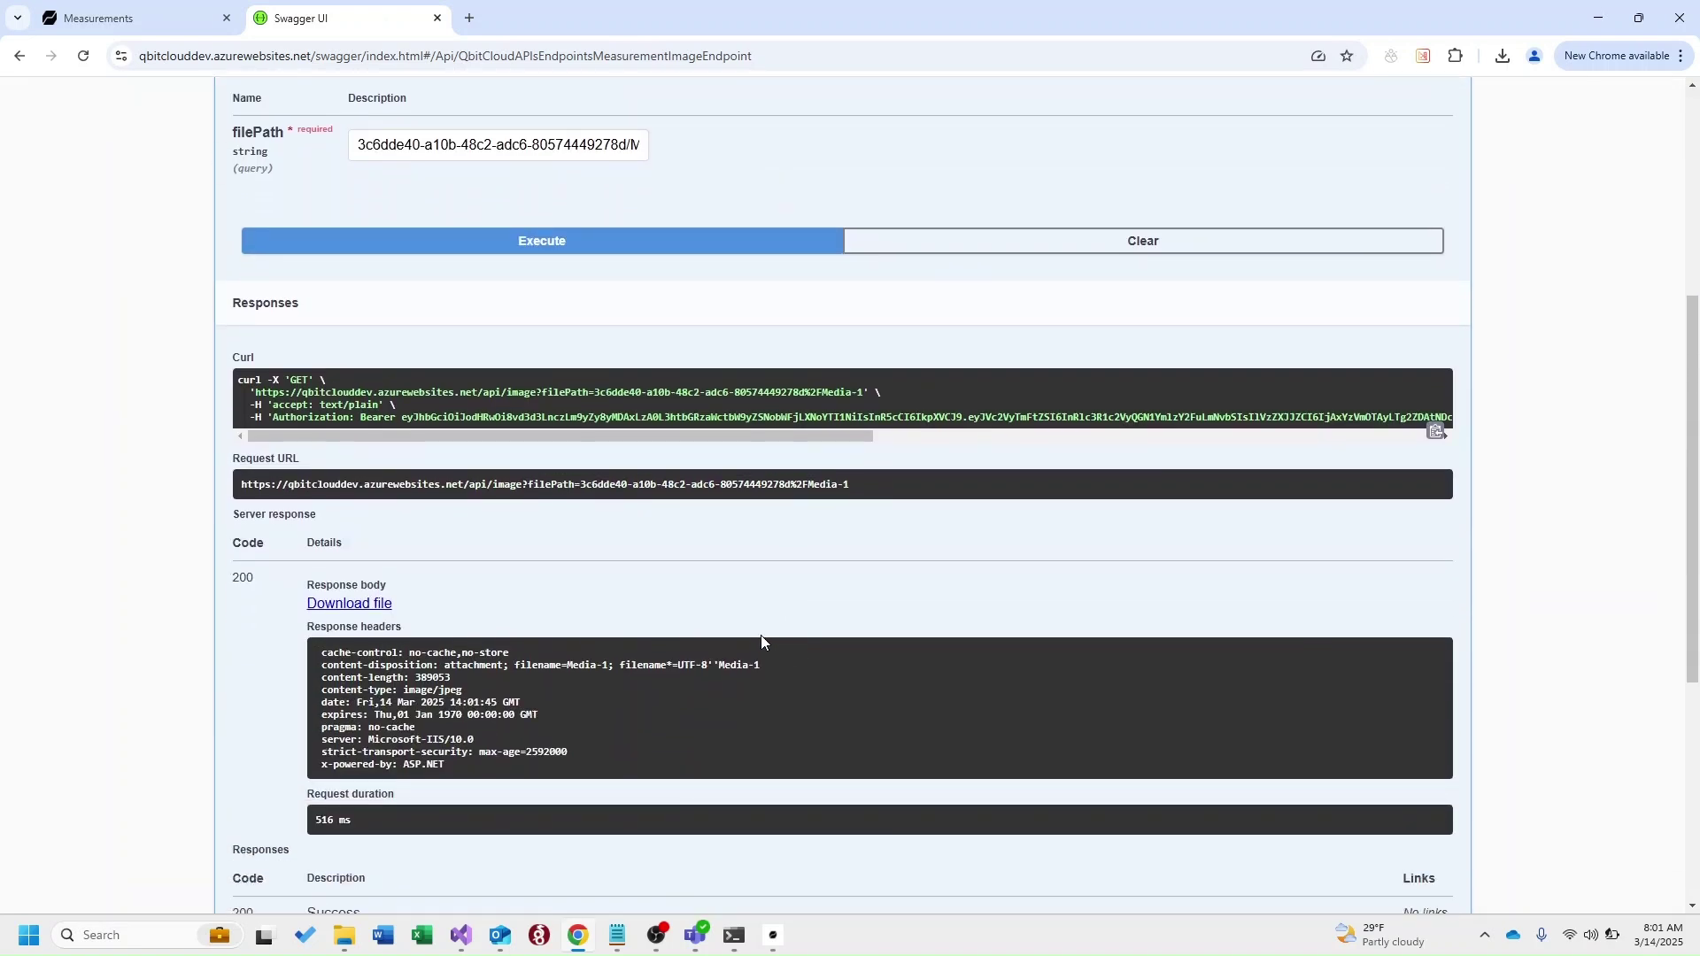
pyautogui.click(357, 609)
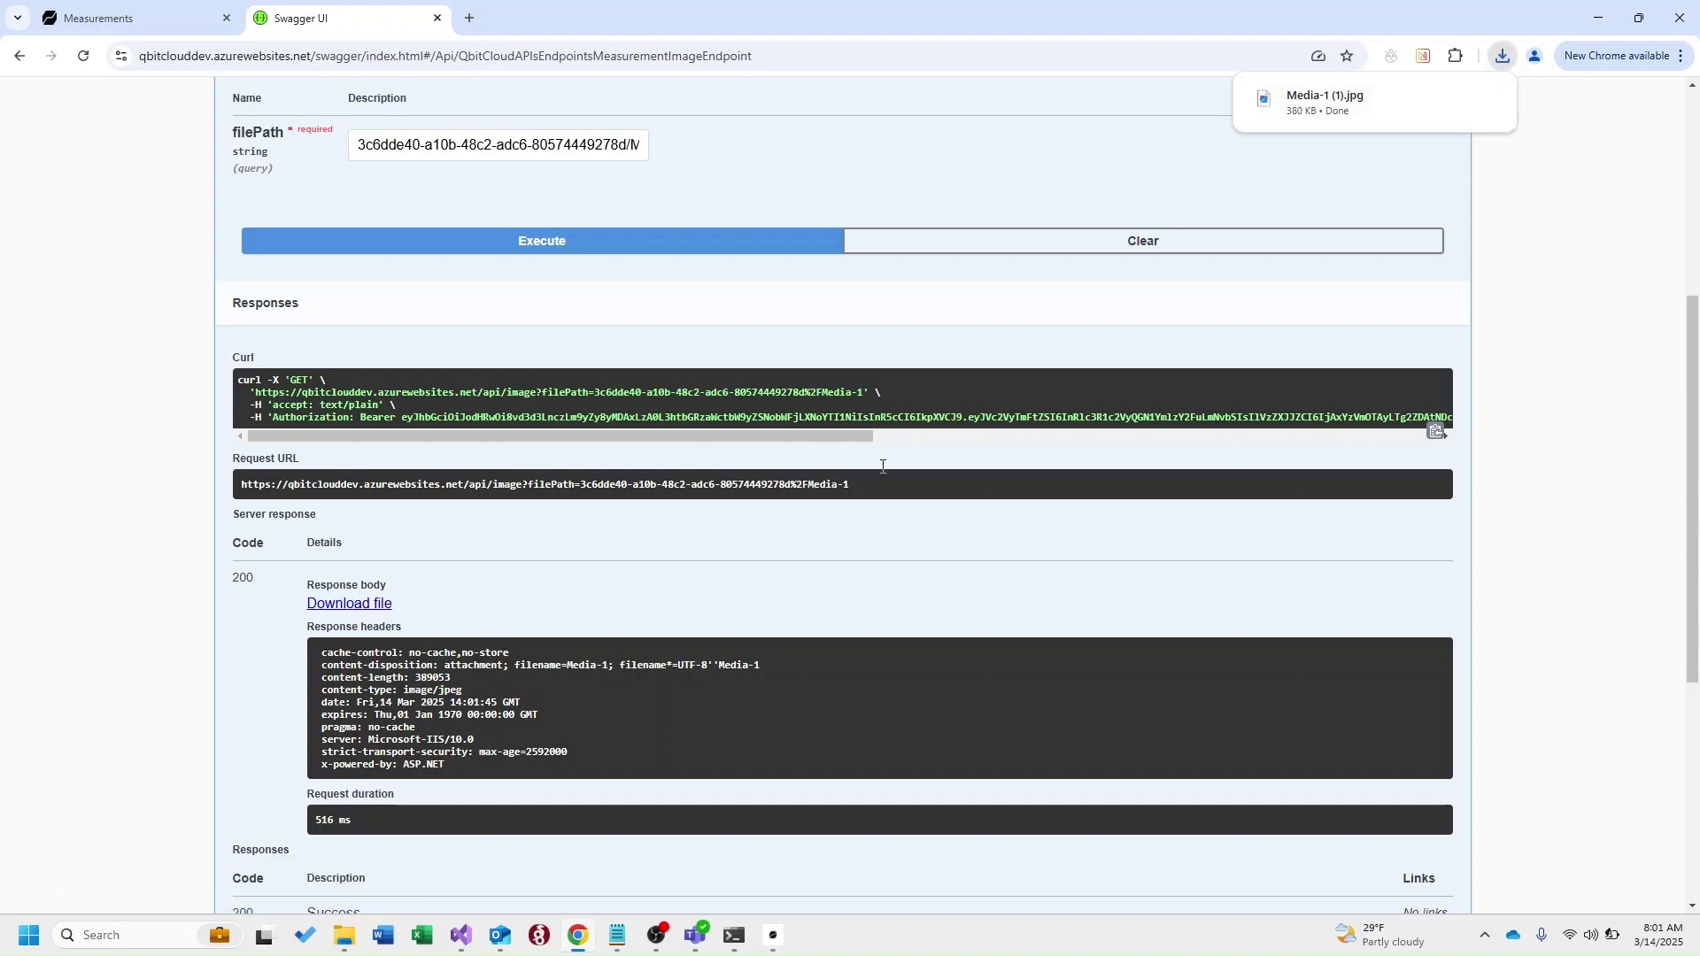
pyautogui.click(1503, 56)
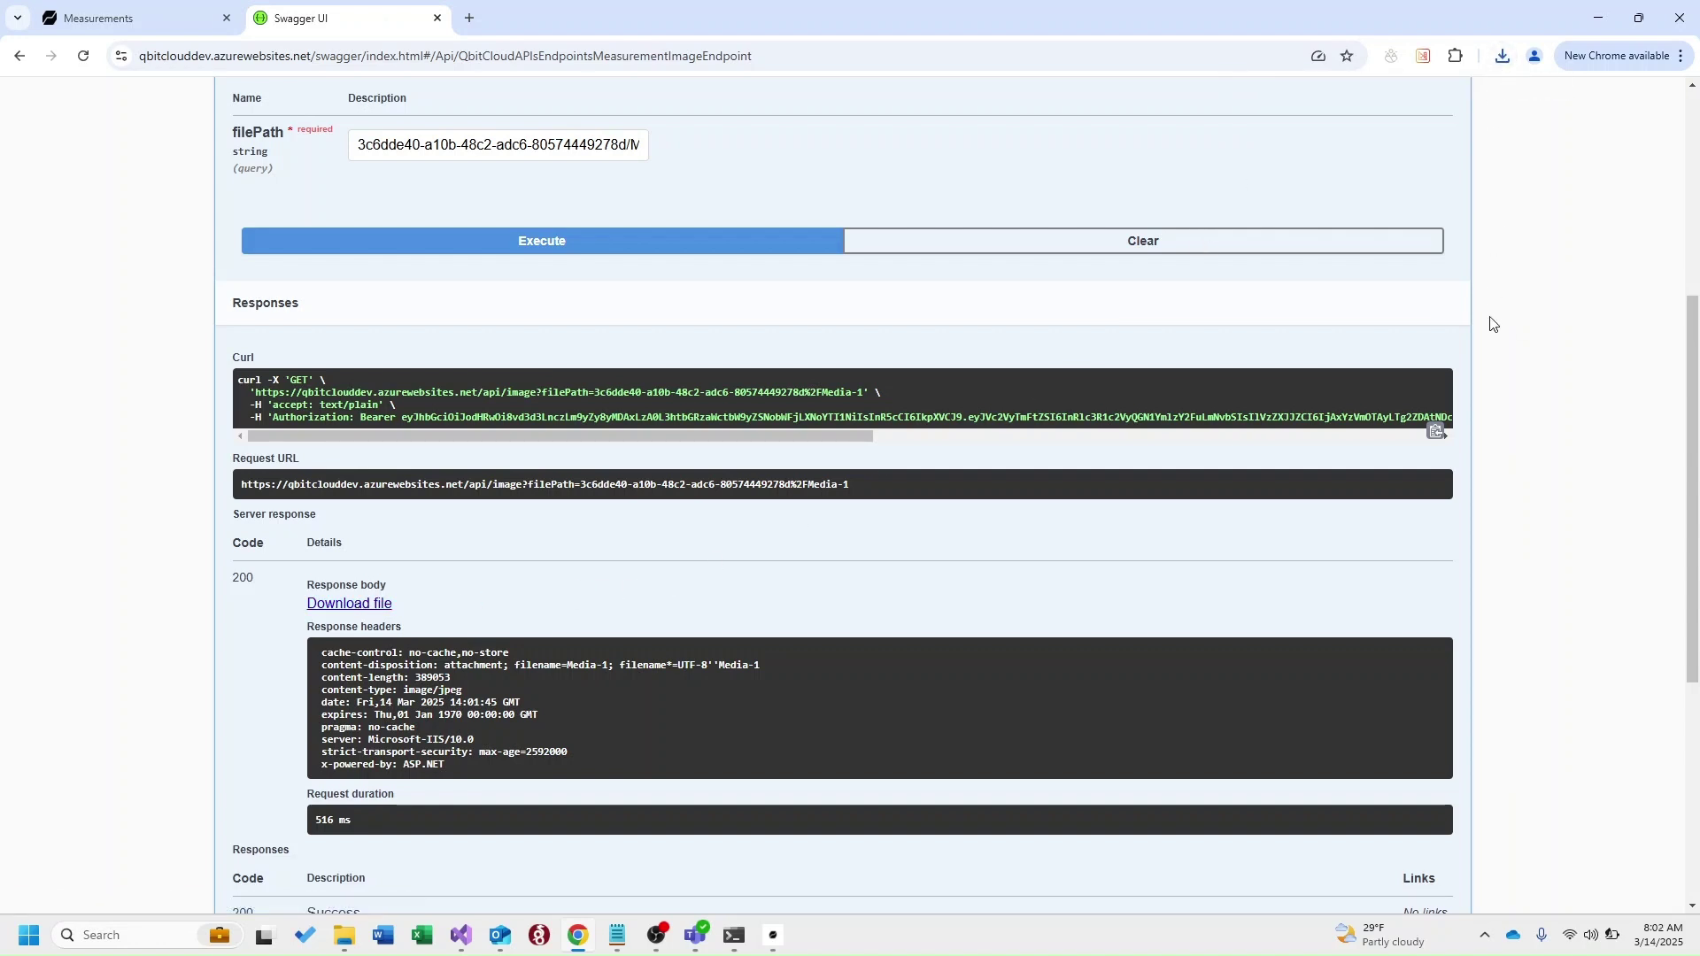
# Review GET /api/cubiscans parameters and example response, then return to the Cubiscan Overview tab
pyautogui.press('F5')
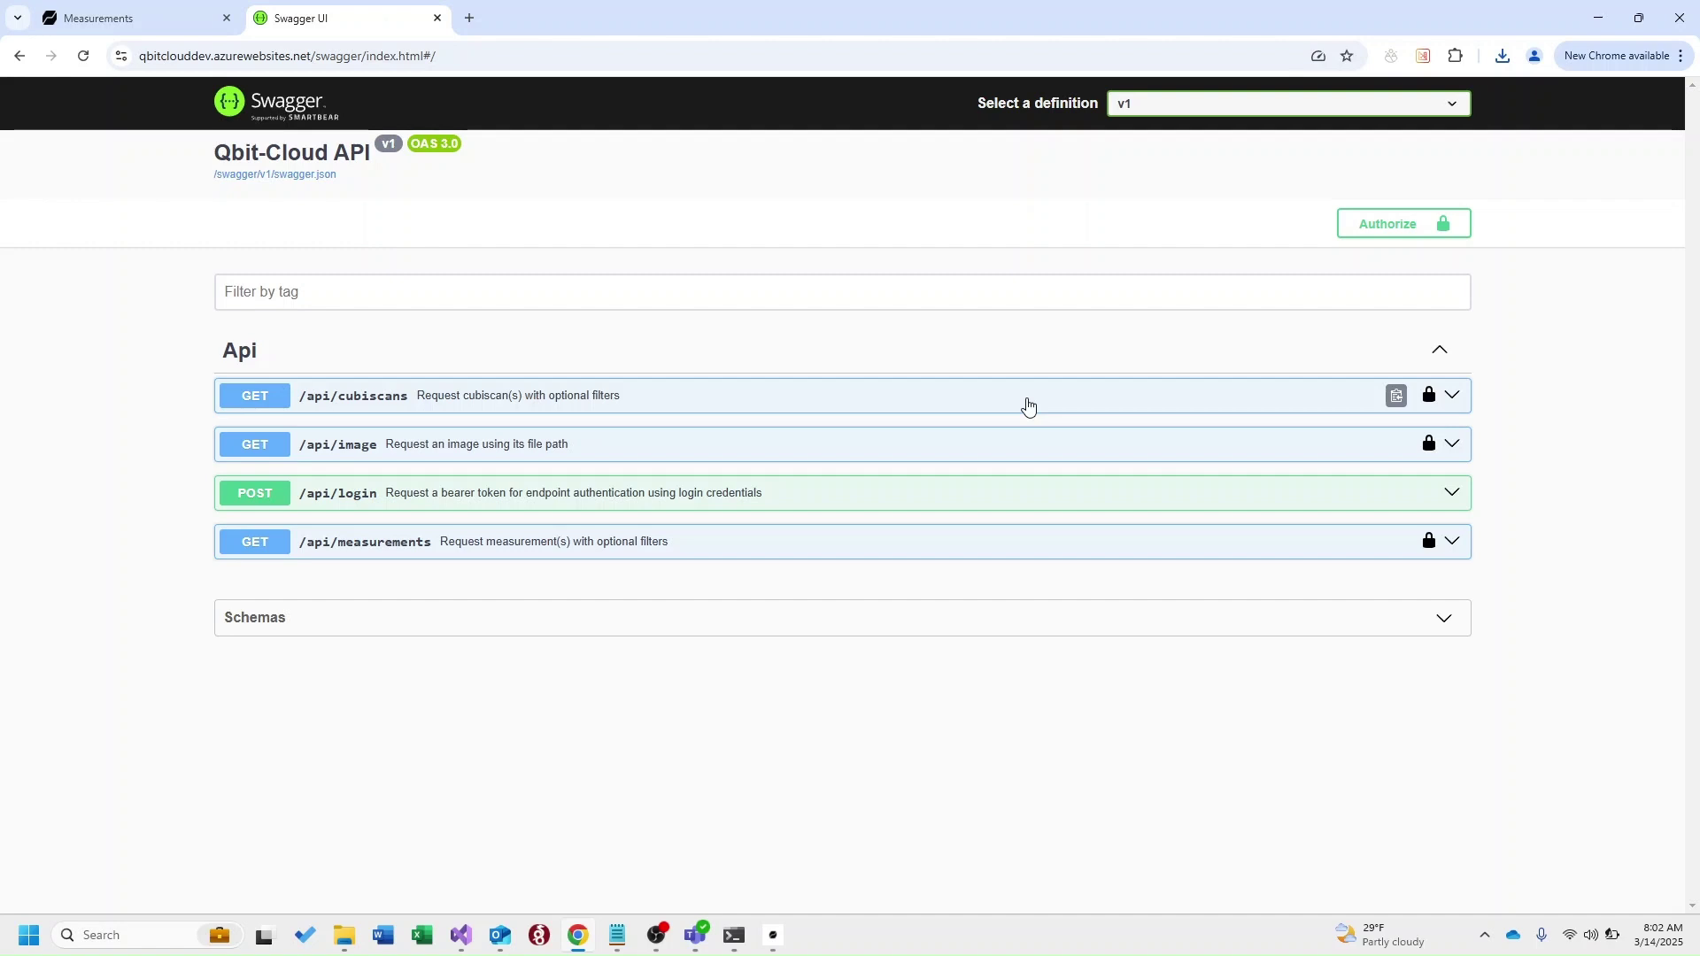
pyautogui.click(1028, 405)
pyautogui.scroll(-3, 944, 549)
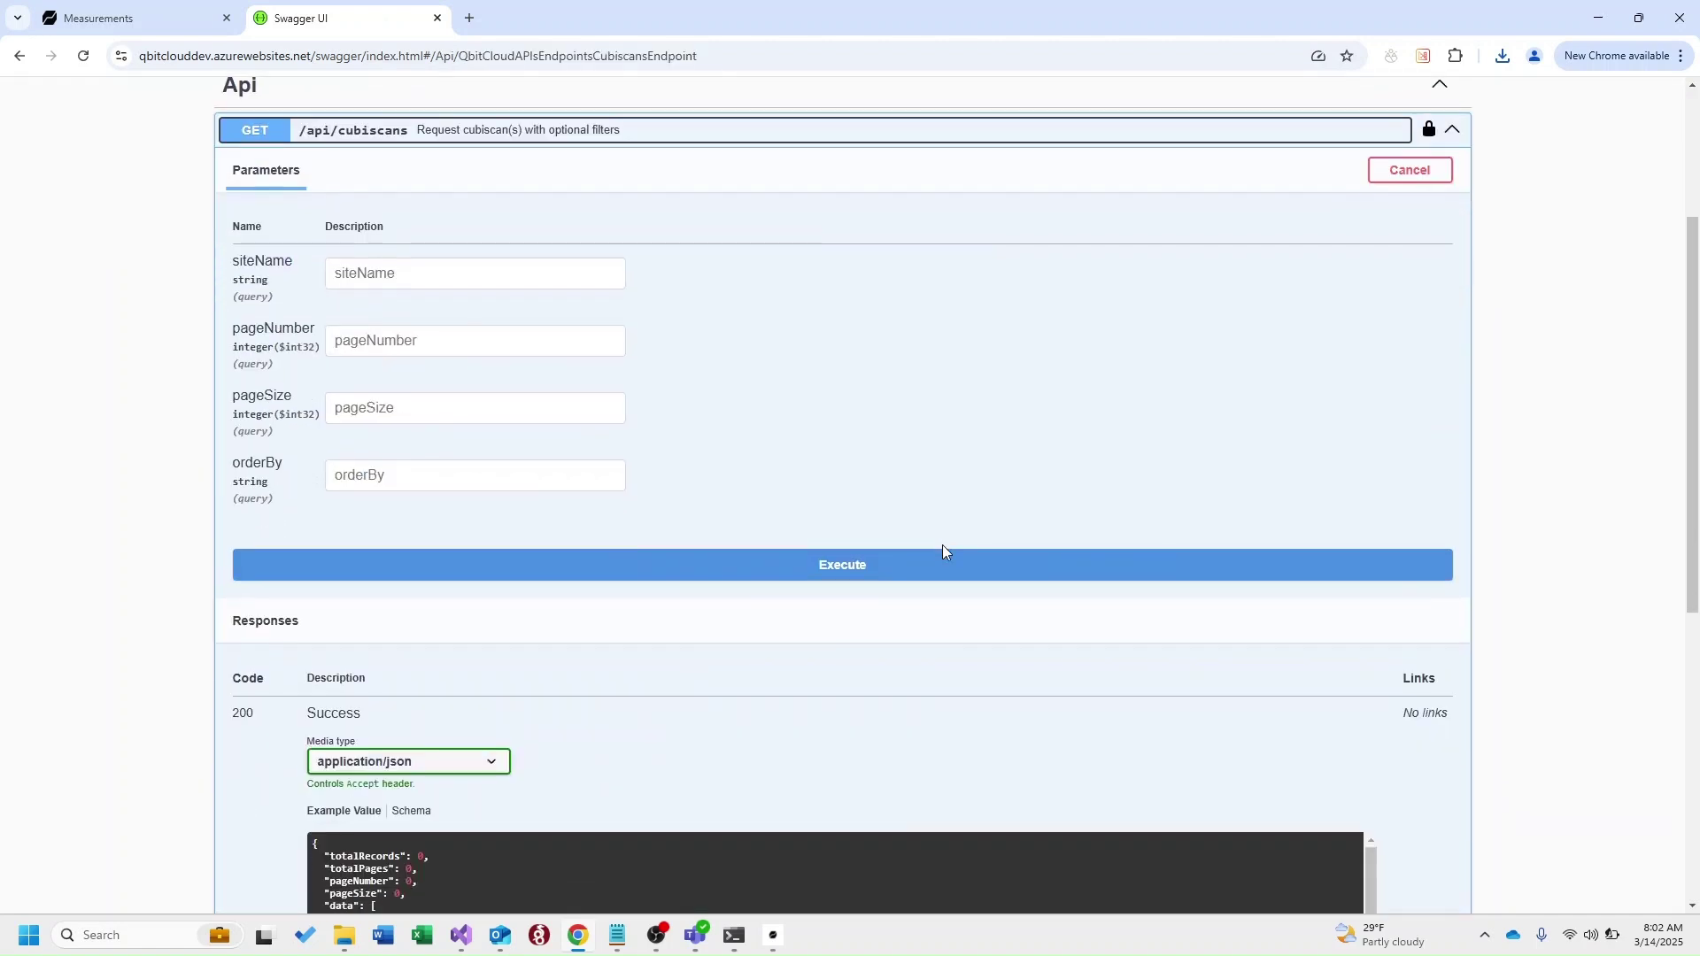
pyautogui.scroll(-3, 943, 550)
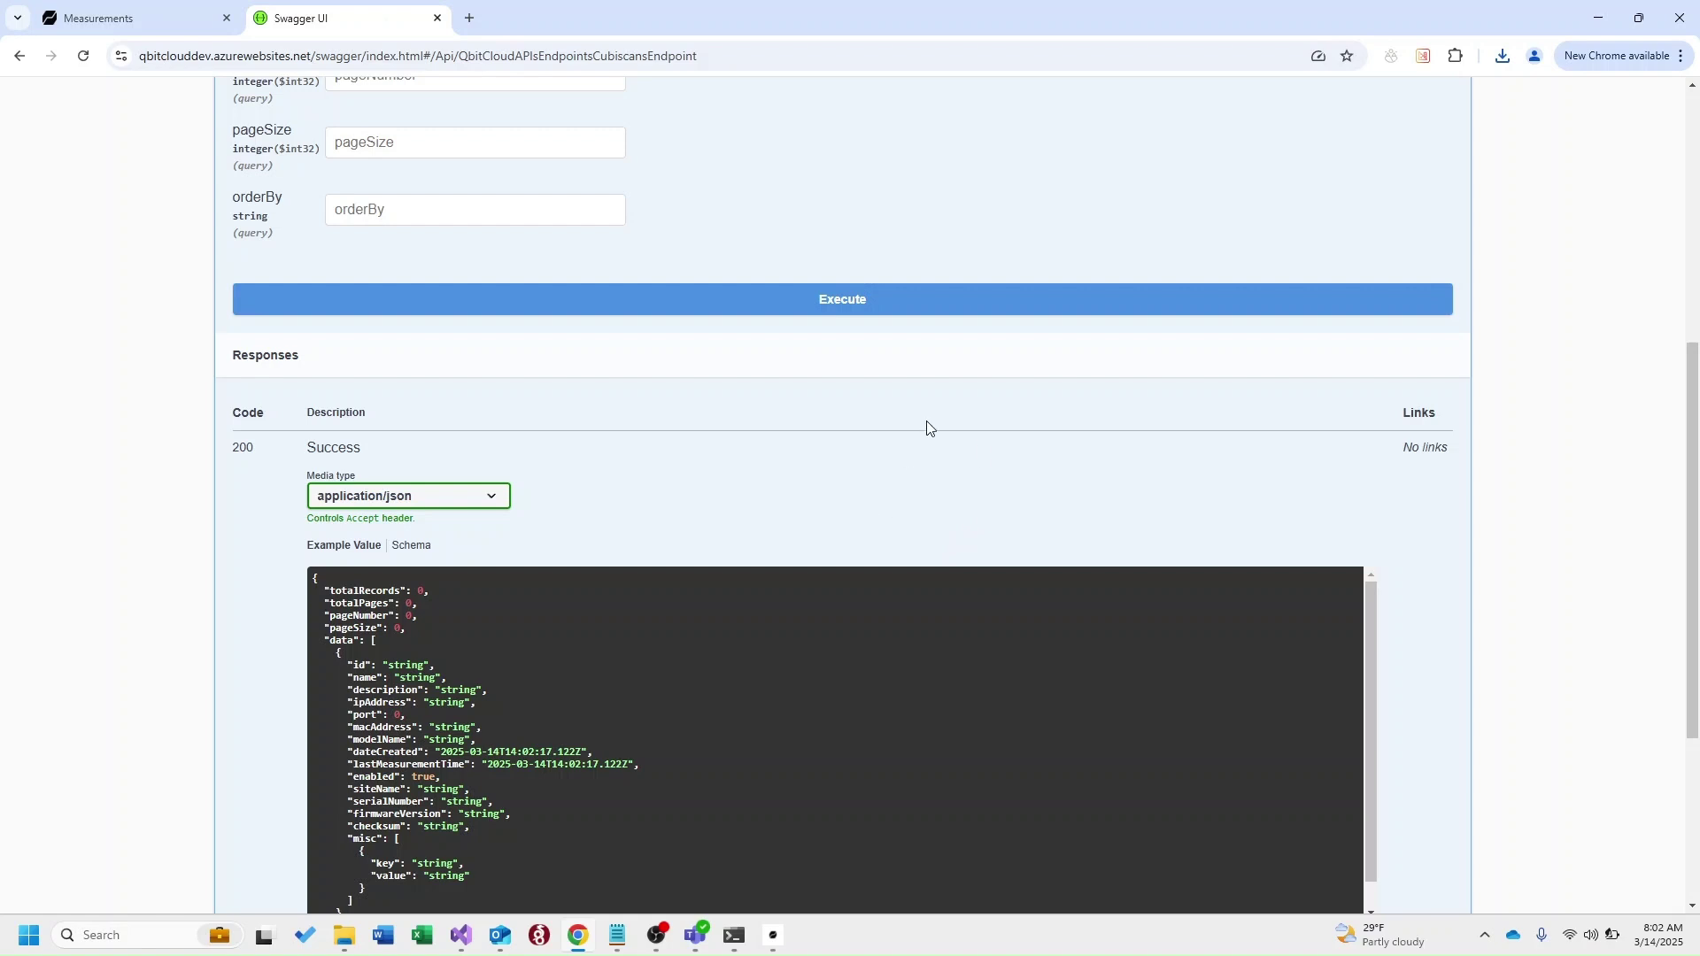
pyautogui.hotkey('ctrl', 'pageup')
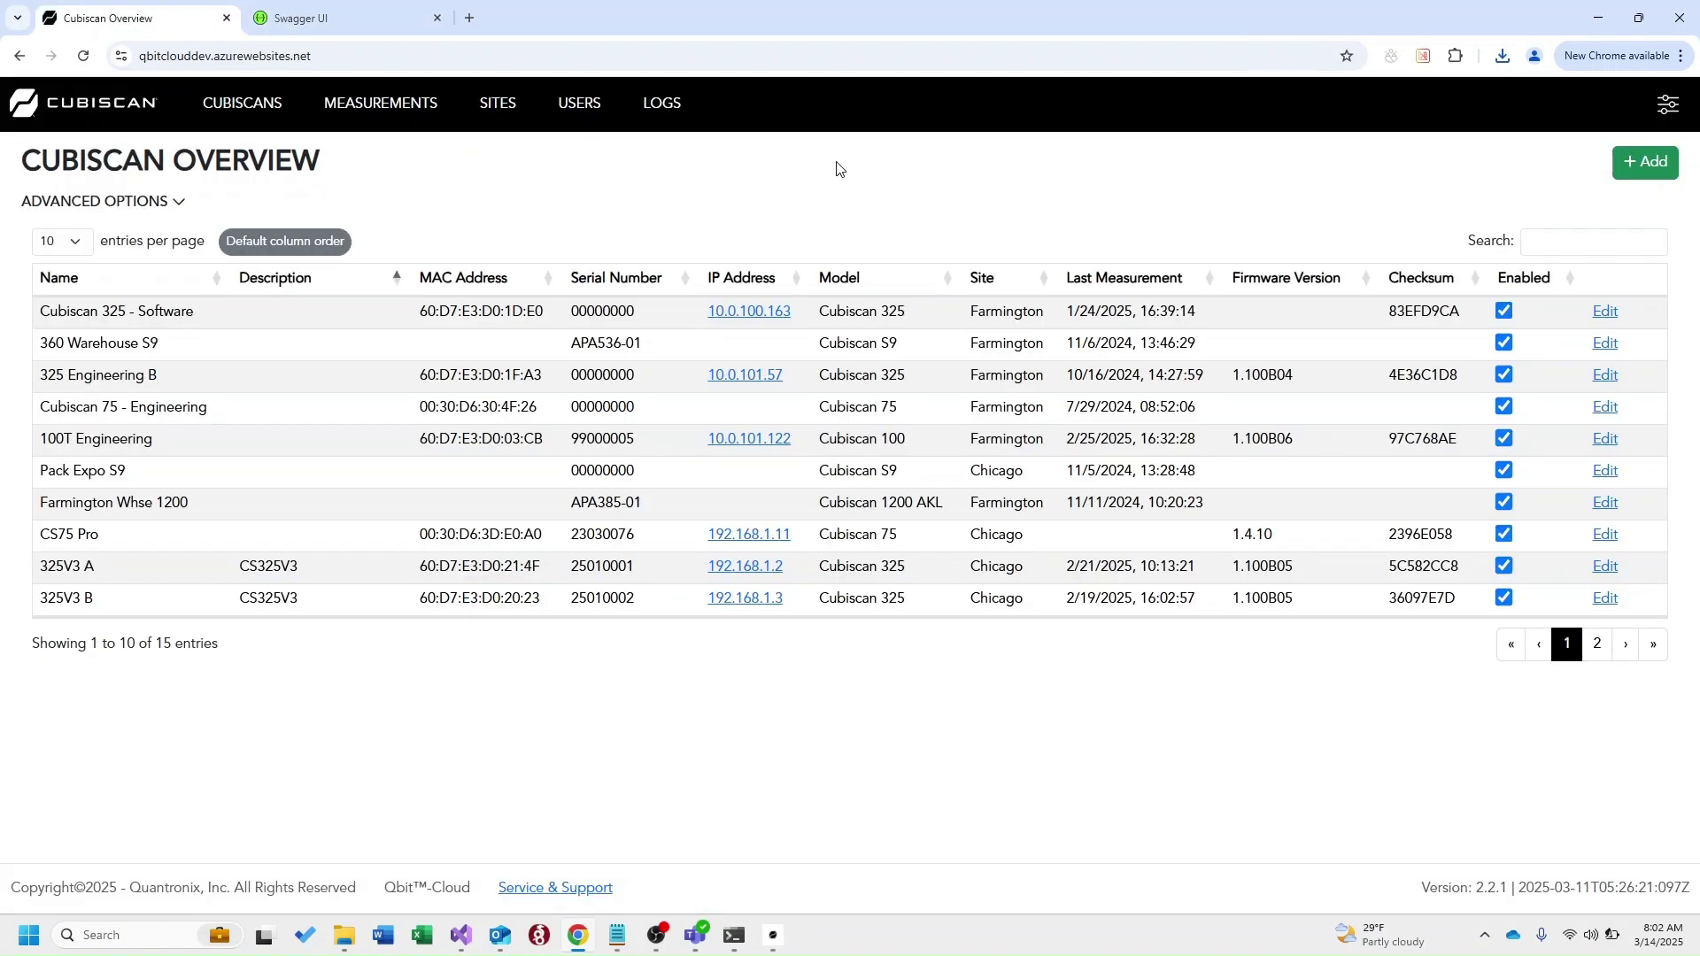